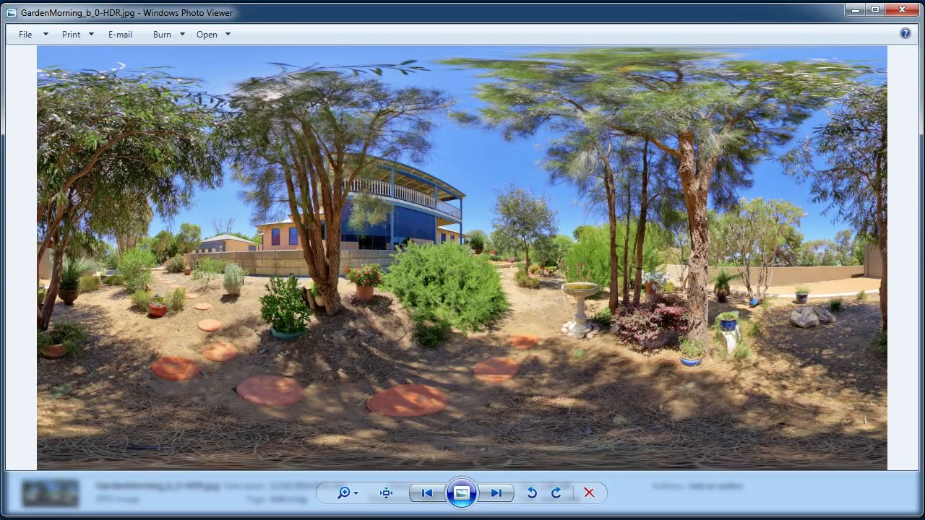
# Close the garden panorama and view the bracketed fisheye shots from IMG_7636.JPG through IMG_7642.JPG.
pyautogui.hotkey('alt', 'F4')
pyautogui.click(293, 34)
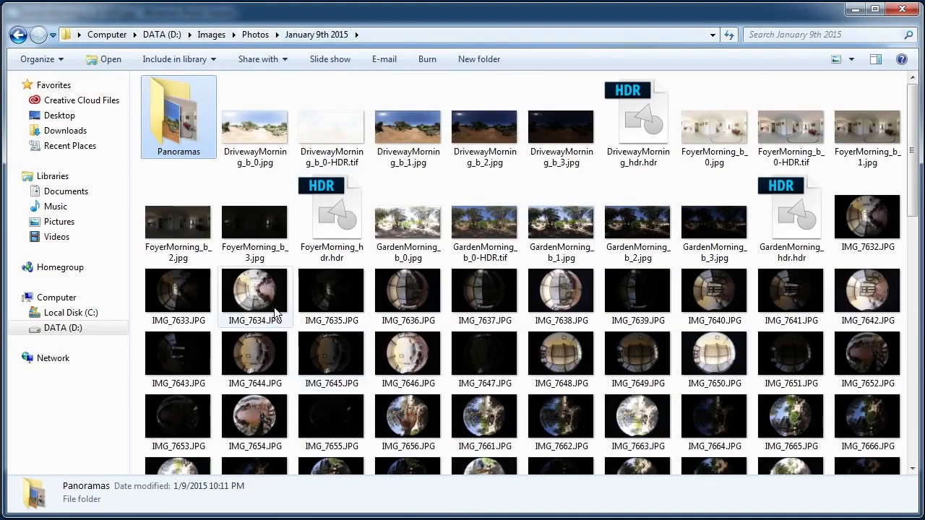
pyautogui.doubleClick(402, 294)
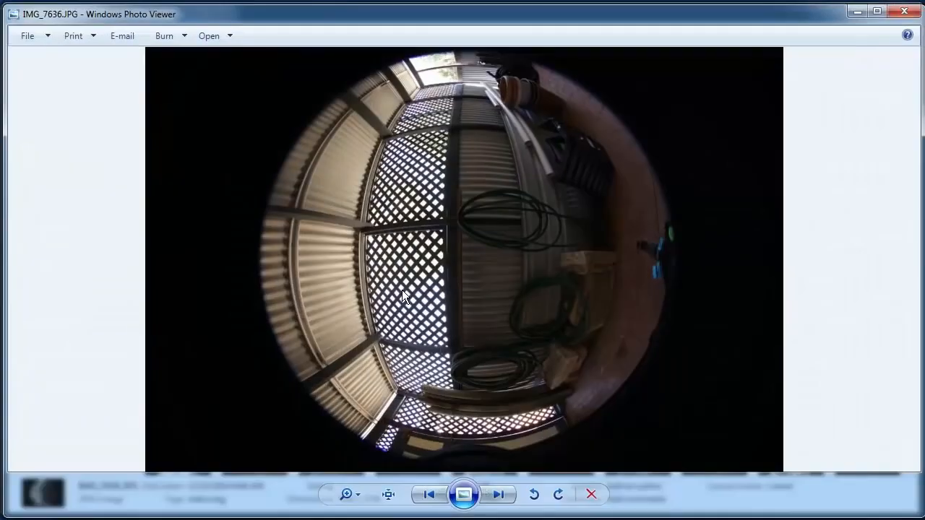
pyautogui.click(497, 495)
pyautogui.click(500, 496)
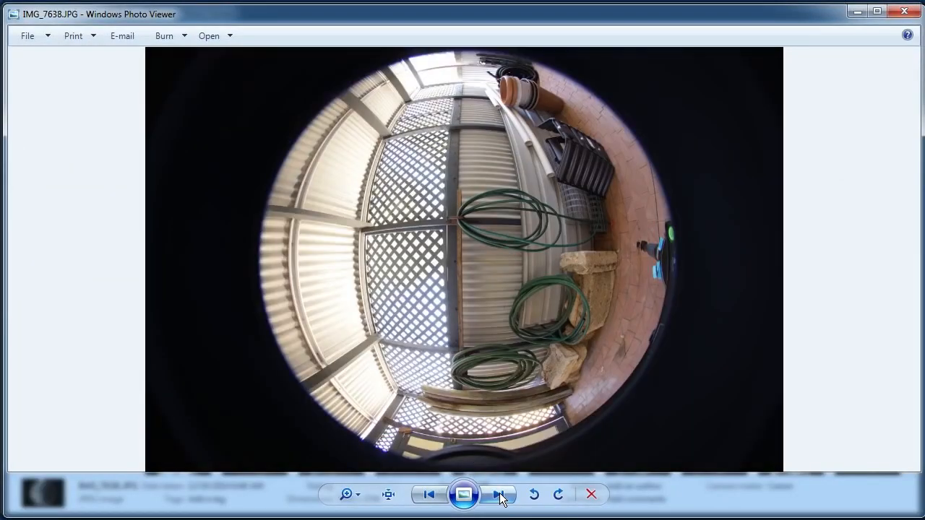
pyautogui.click(501, 495)
pyautogui.click(500, 496)
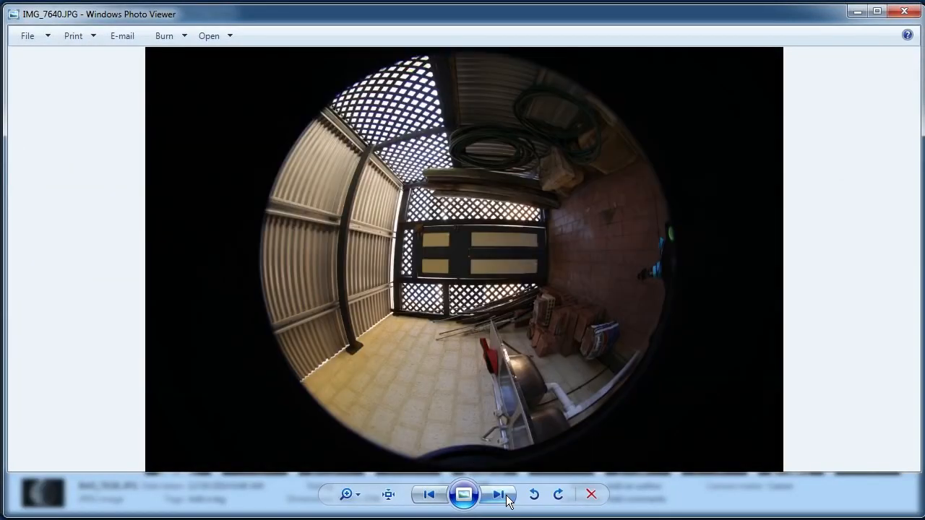
pyautogui.click(500, 495)
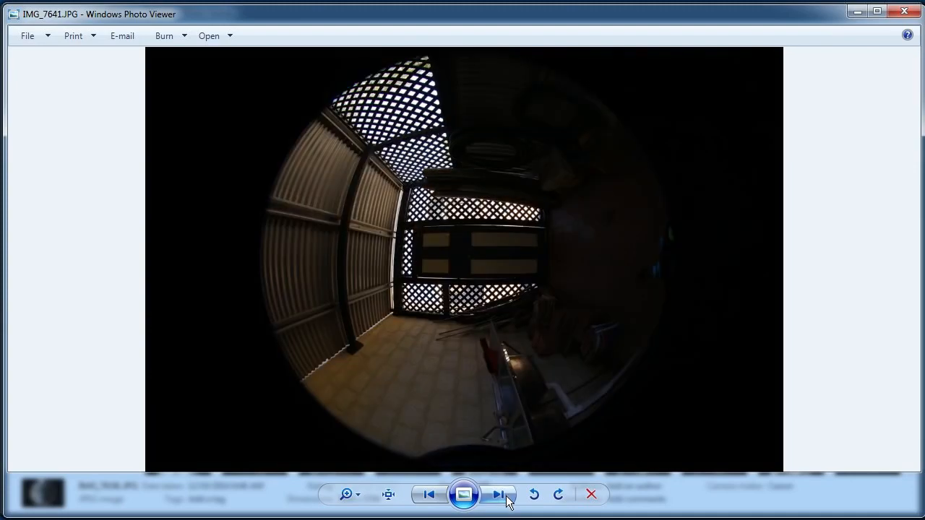
pyautogui.click(500, 496)
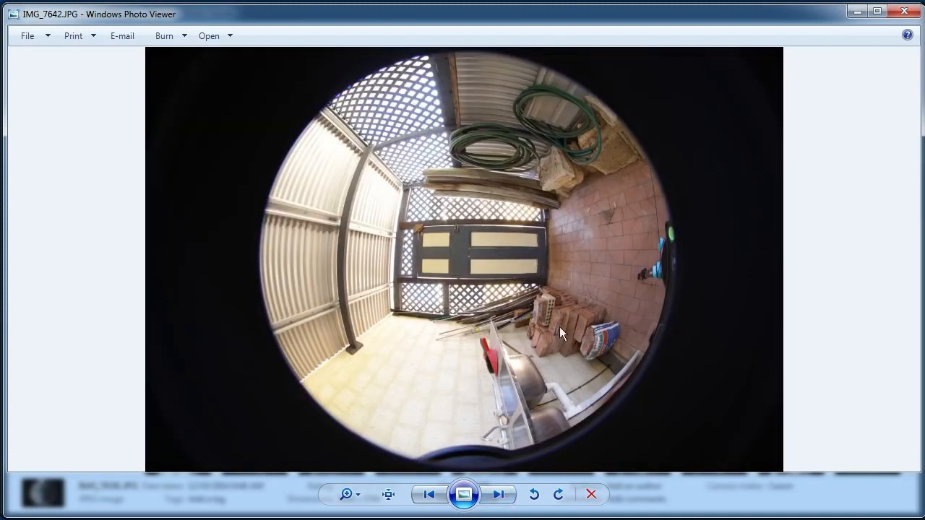
pyautogui.click(903, 10)
# Find the driveway fisheye shots in the folder and view them from IMG_7700.JPG through IMG_7712.JPG.
pyautogui.scroll(-5, 642, 238)
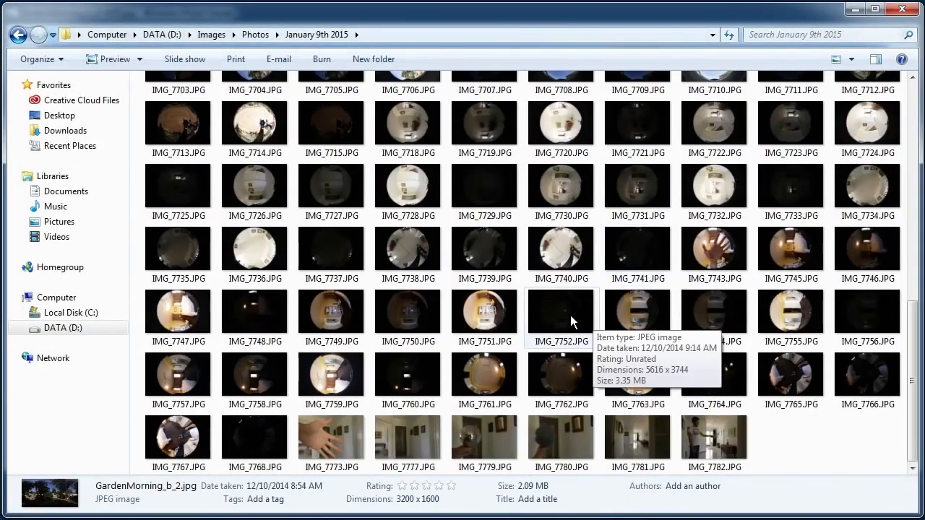
pyautogui.scroll(3, 578, 304)
pyautogui.doubleClick(708, 160)
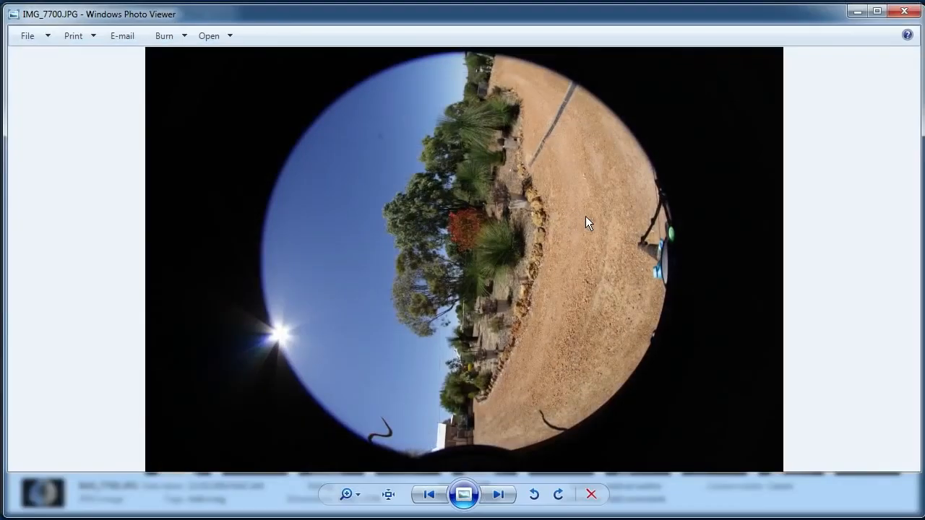
pyautogui.click(498, 497)
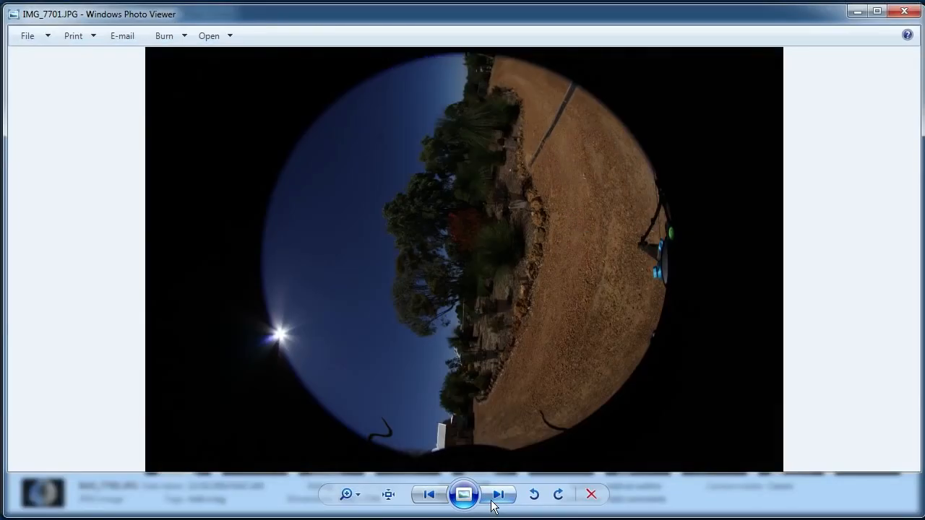
pyautogui.click(499, 497)
pyautogui.click(498, 497)
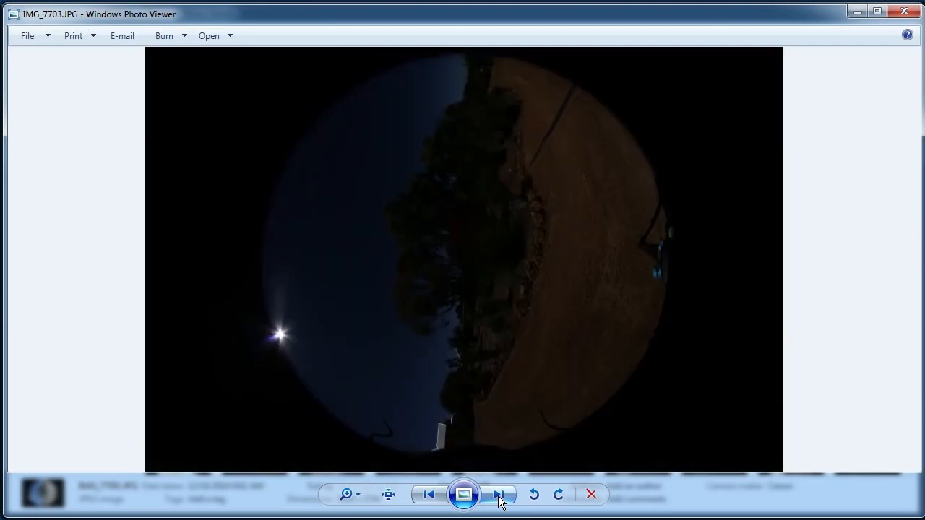
pyautogui.click(500, 497)
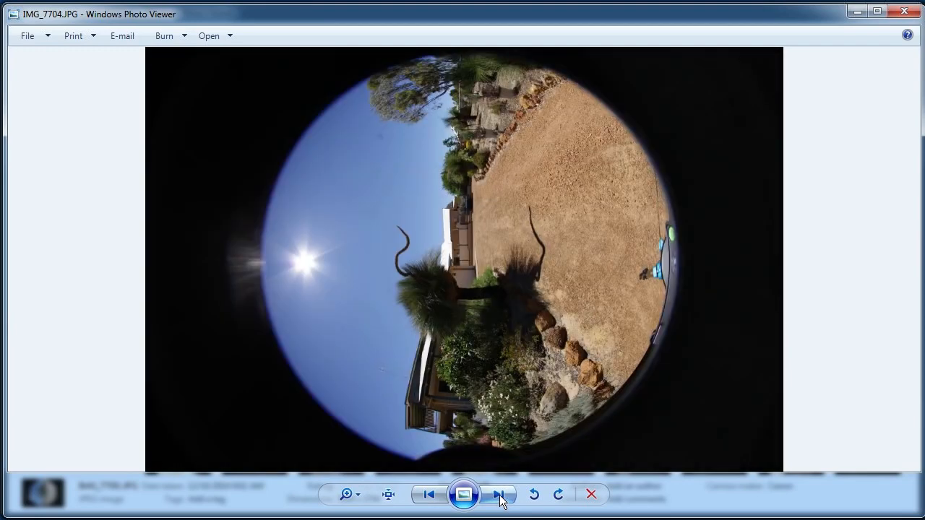
pyautogui.click(501, 497)
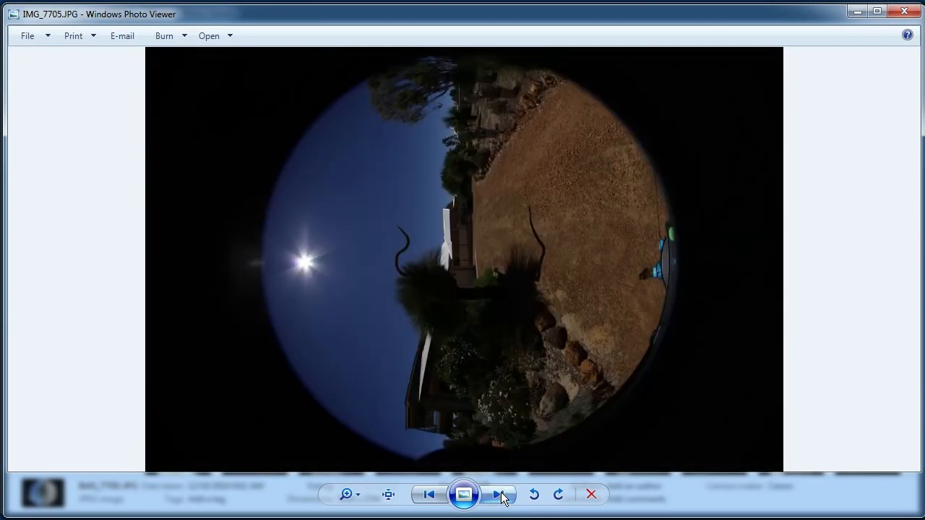
pyautogui.click(504, 497)
pyautogui.click(506, 497)
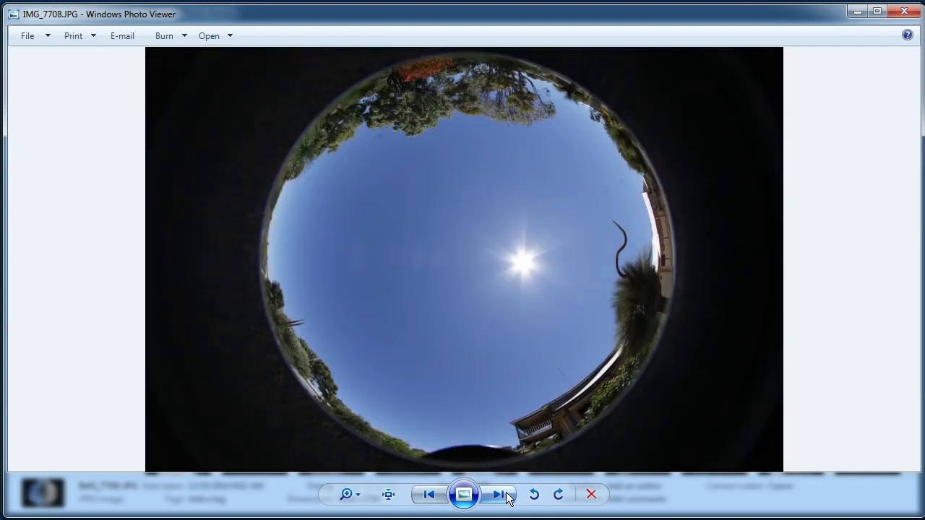
pyautogui.click(507, 497)
pyautogui.click(504, 497)
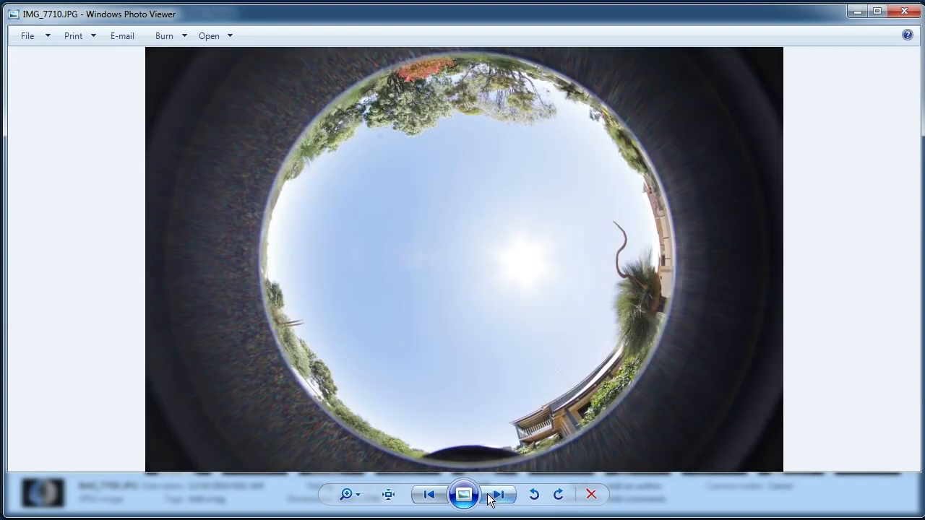
pyautogui.click(495, 496)
pyautogui.click(490, 498)
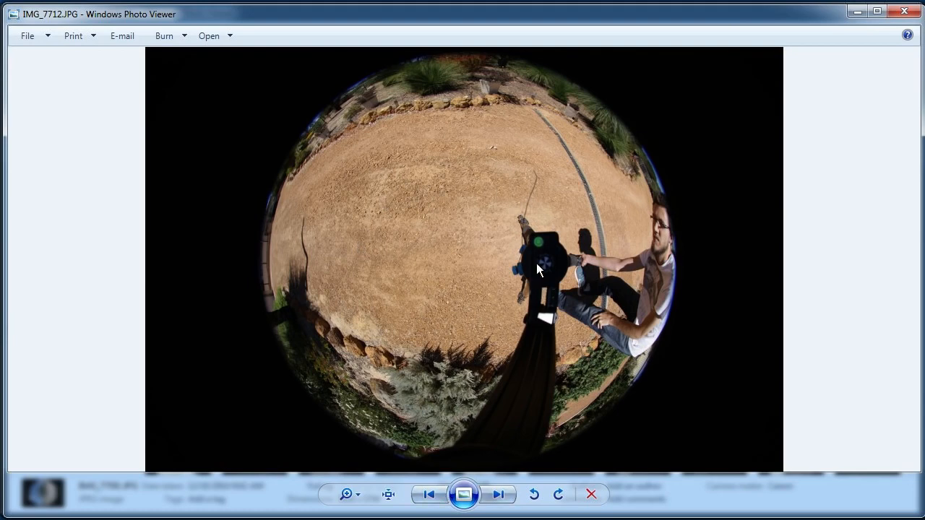
# Inspect the tripod head in the downward shot IMG_7712.JPG at actual size, and close the photo.
pyautogui.click(388, 496)
pyautogui.moveTo(537, 282); pyautogui.dragTo(266, 256)
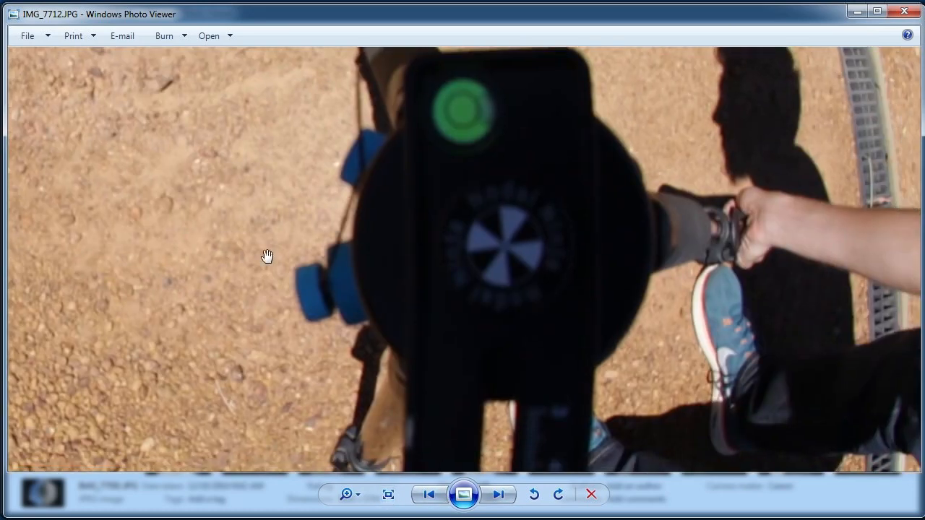
pyautogui.click(387, 497)
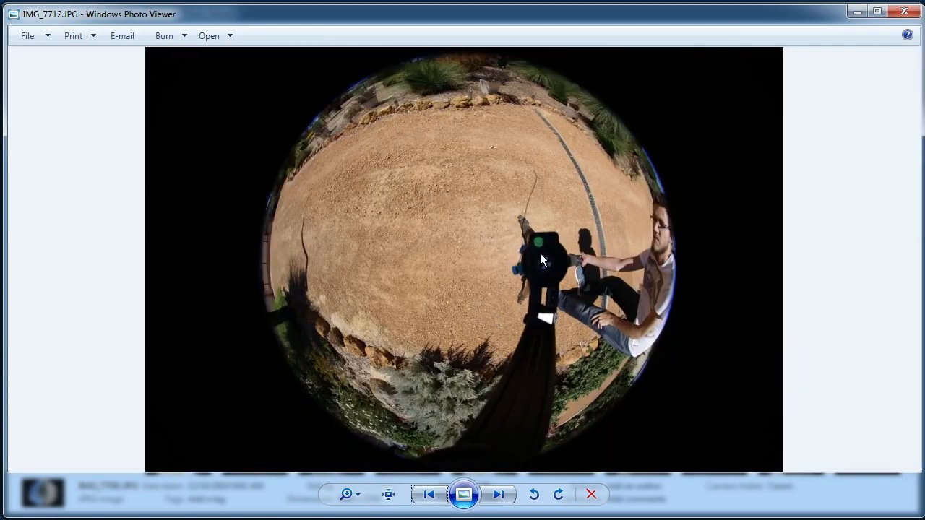
pyautogui.click(903, 11)
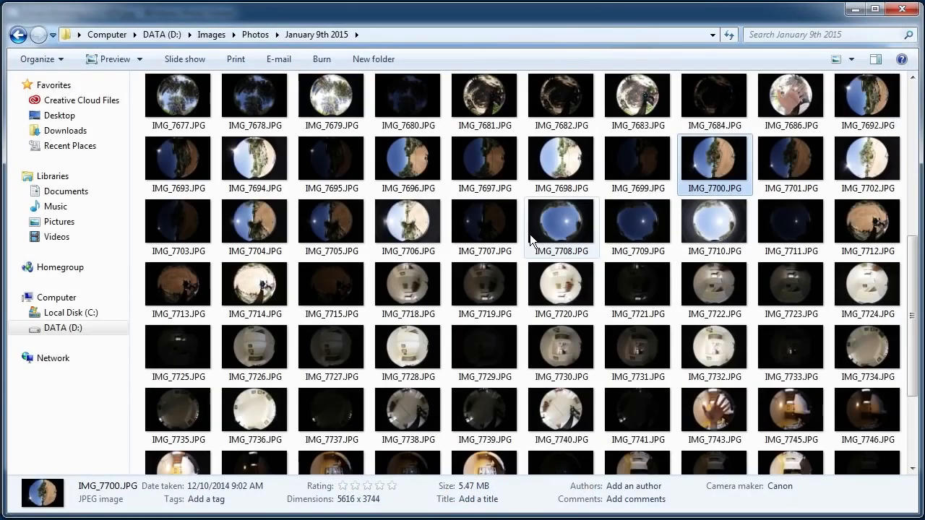
# Open the downward shot IMG_7654.JPG and inspect the tripod and photographer at actual size.
pyautogui.scroll(10, 531, 237)
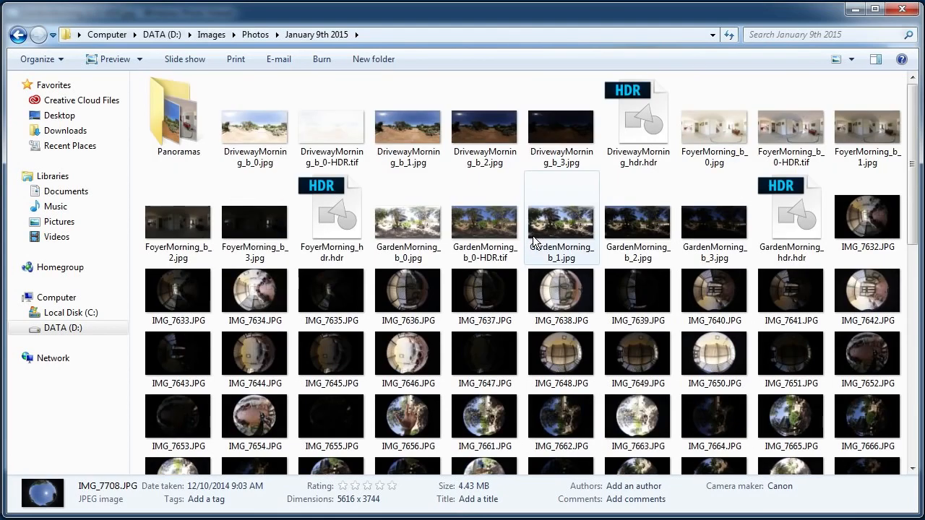
pyautogui.click(418, 361)
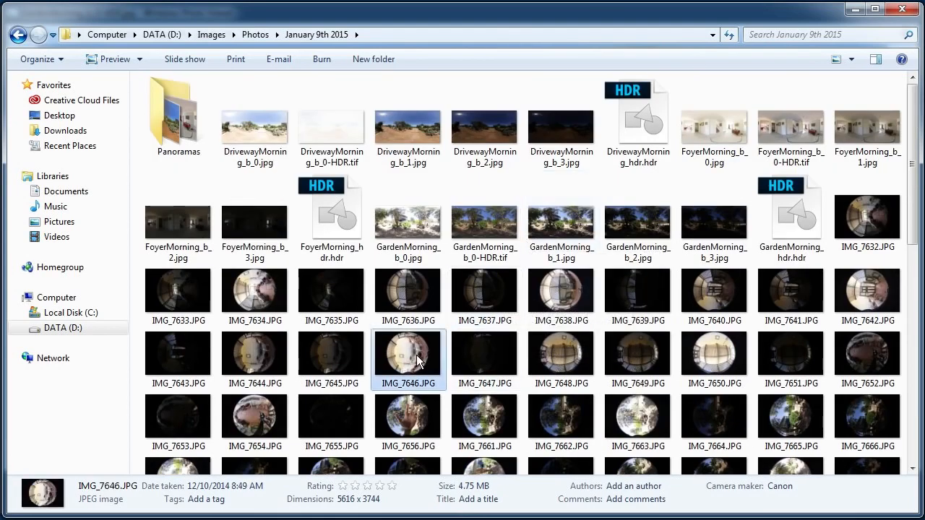
pyautogui.click(723, 301)
pyautogui.scroll(-3, 723, 303)
pyautogui.click(633, 215)
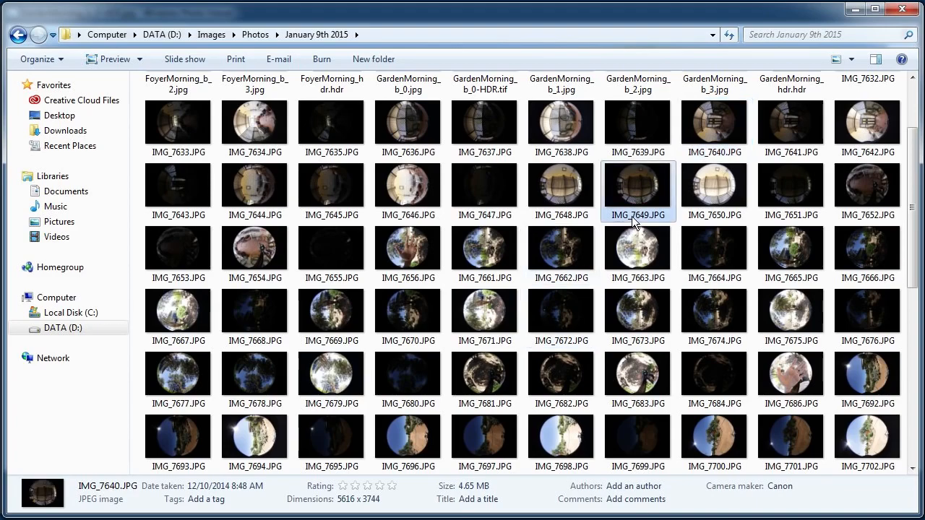
pyautogui.doubleClick(269, 255)
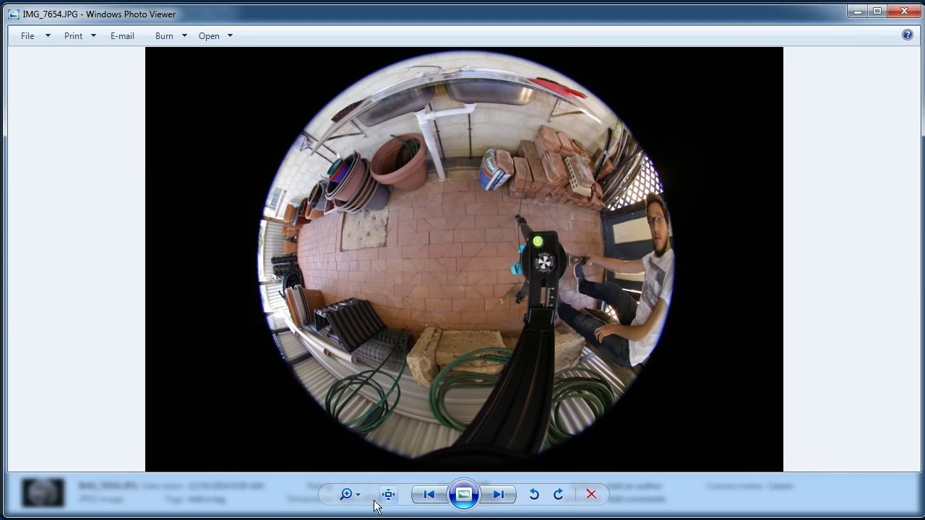
pyautogui.click(388, 495)
pyautogui.moveTo(589, 303); pyautogui.dragTo(145, 405)
pyautogui.moveTo(800, 210); pyautogui.dragTo(308, 311)
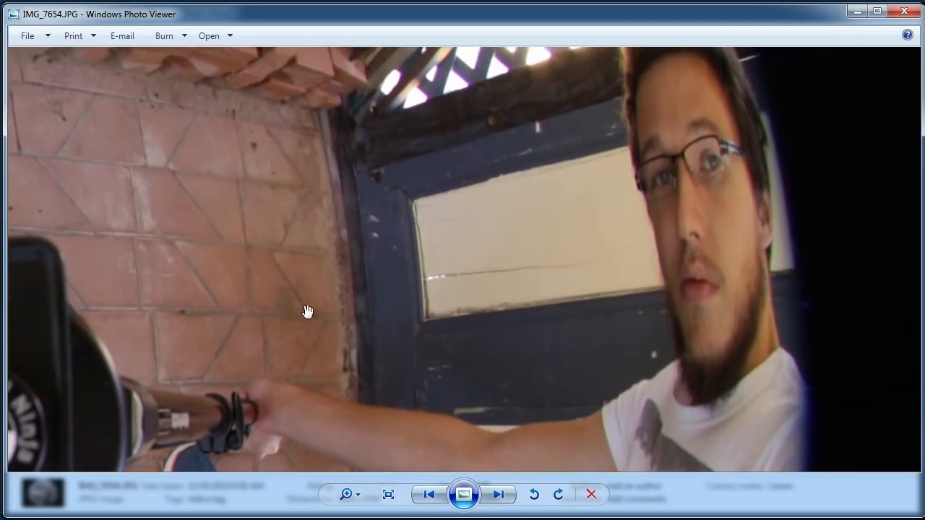
pyautogui.click(388, 495)
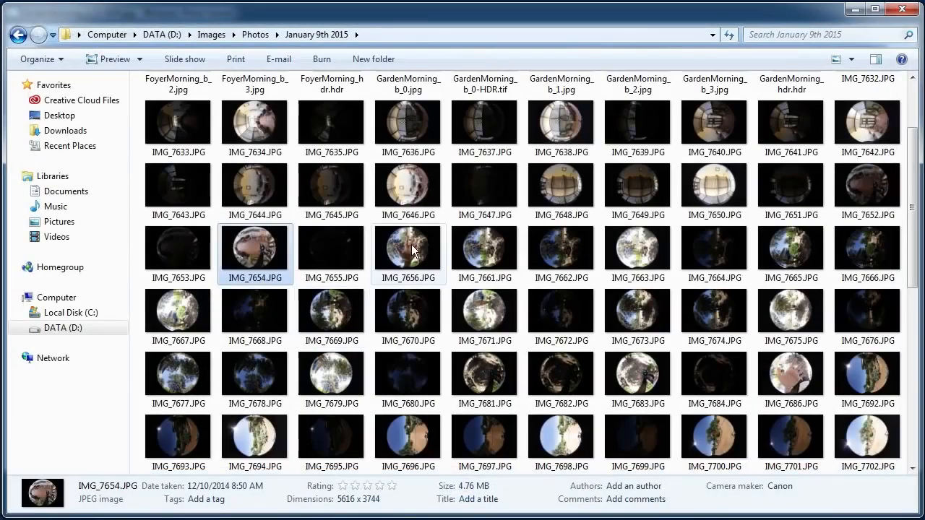
# View the bracketed garden fisheye shots from IMG_7661.JPG through IMG_7669.JPG.
pyautogui.doubleClick(485, 253)
pyautogui.click(495, 502)
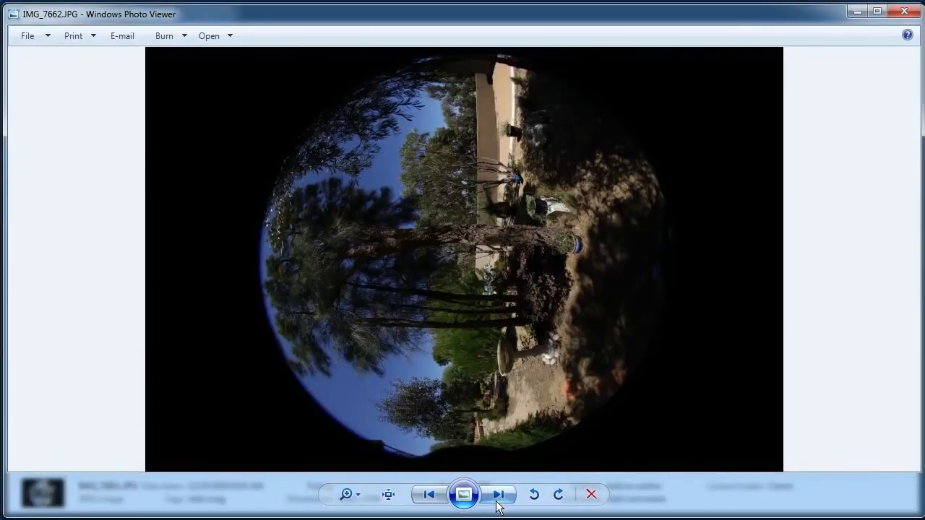
pyautogui.click(494, 502)
pyautogui.click(494, 502)
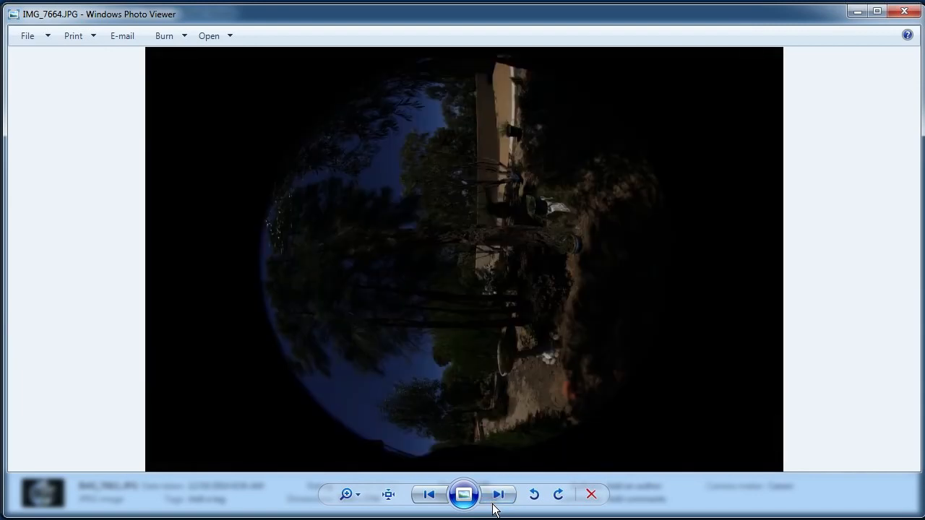
pyautogui.click(494, 503)
pyautogui.click(496, 504)
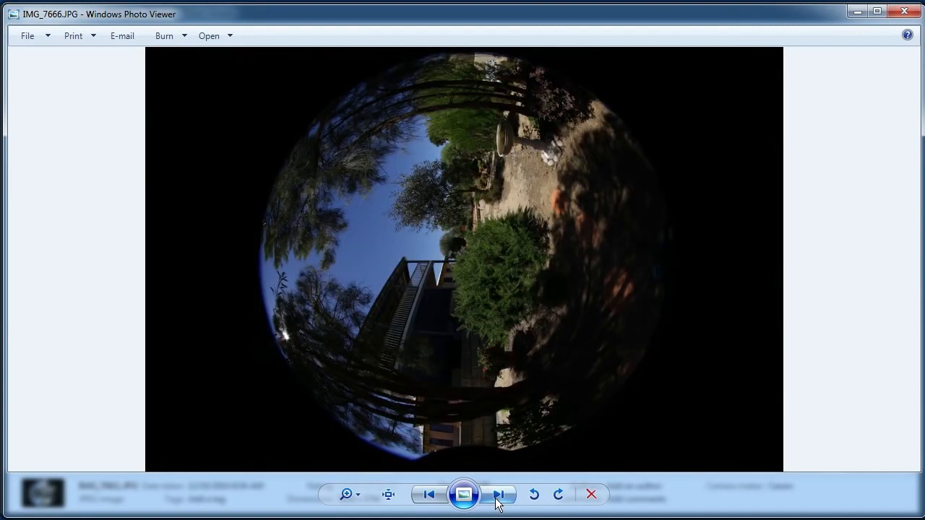
pyautogui.click(497, 502)
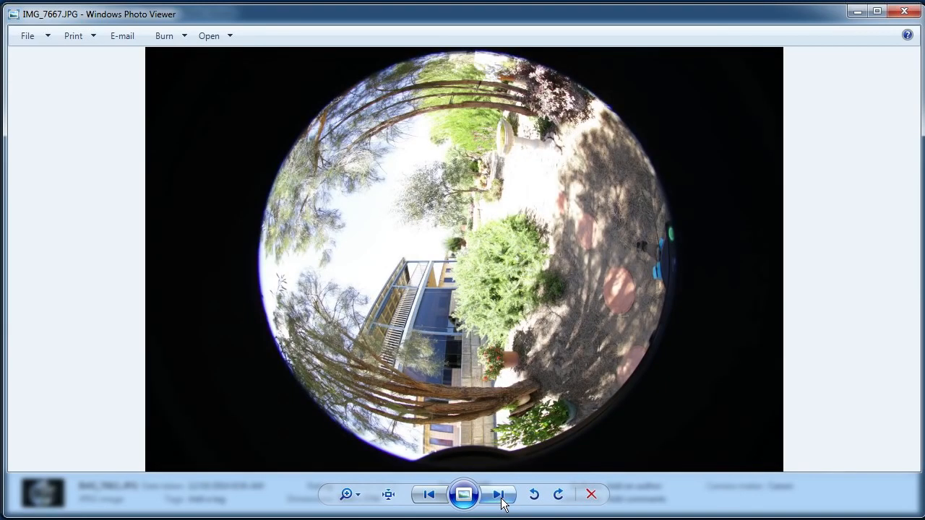
pyautogui.click(501, 503)
pyautogui.click(502, 503)
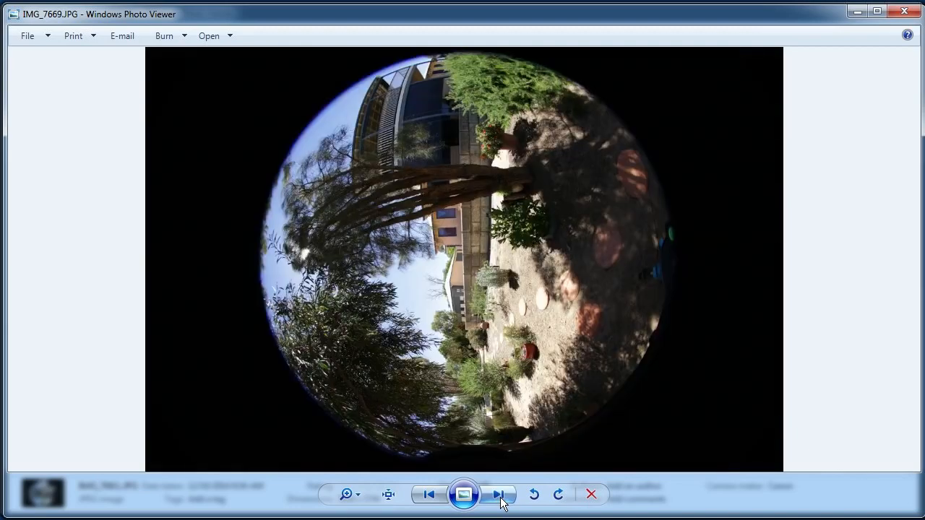
# Examine the tree trunks and the house behind them in IMG_7669.JPG at actual size, and return to the full image.
pyautogui.click(388, 494)
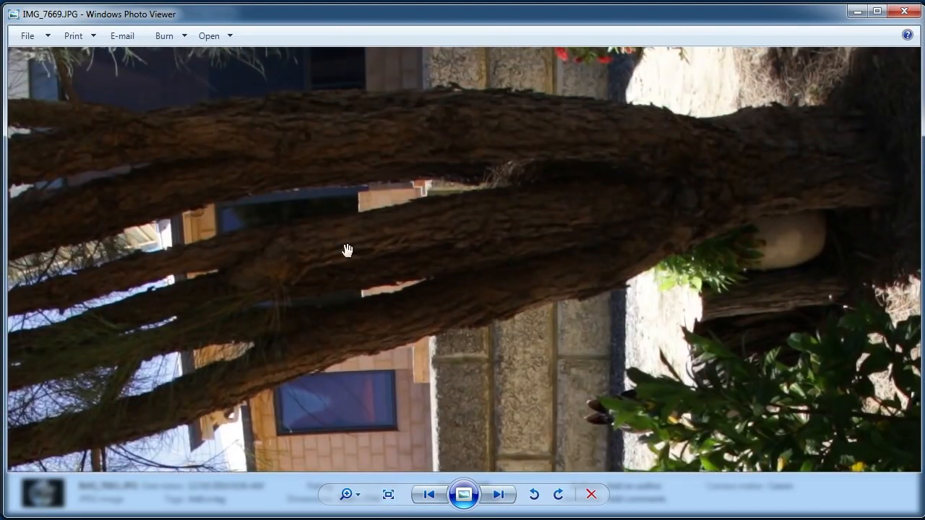
pyautogui.moveTo(461, 215); pyautogui.dragTo(547, 204)
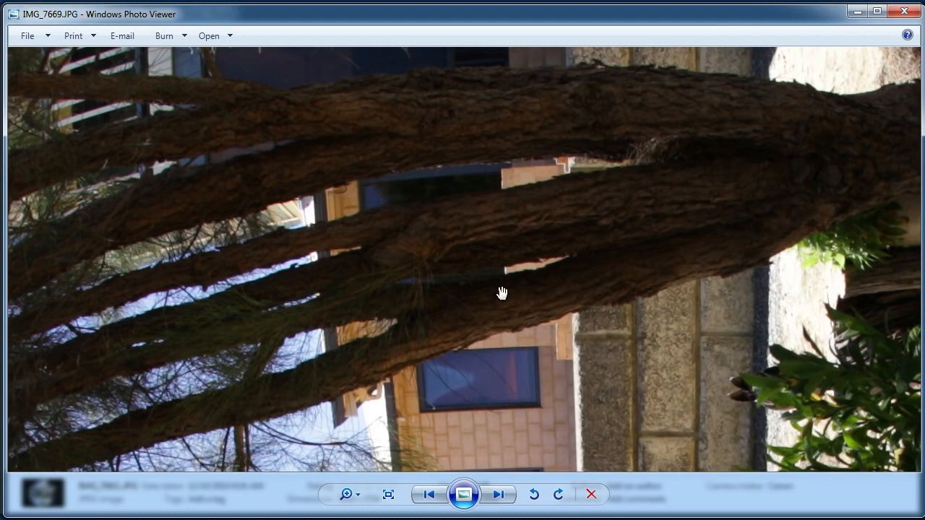
pyautogui.moveTo(502, 293); pyautogui.dragTo(496, 376)
pyautogui.moveTo(539, 181); pyautogui.dragTo(543, 295)
pyautogui.moveTo(584, 174)
pyautogui.mouseDown()
pyautogui.moveTo(580, 299)
pyautogui.moveTo(571, 207)
pyautogui.mouseUp()
pyautogui.moveTo(568, 246); pyautogui.dragTo(568, 172)
pyautogui.moveTo(555, 433)
pyautogui.mouseDown()
pyautogui.moveTo(561, 238)
pyautogui.moveTo(558, 265)
pyautogui.mouseUp()
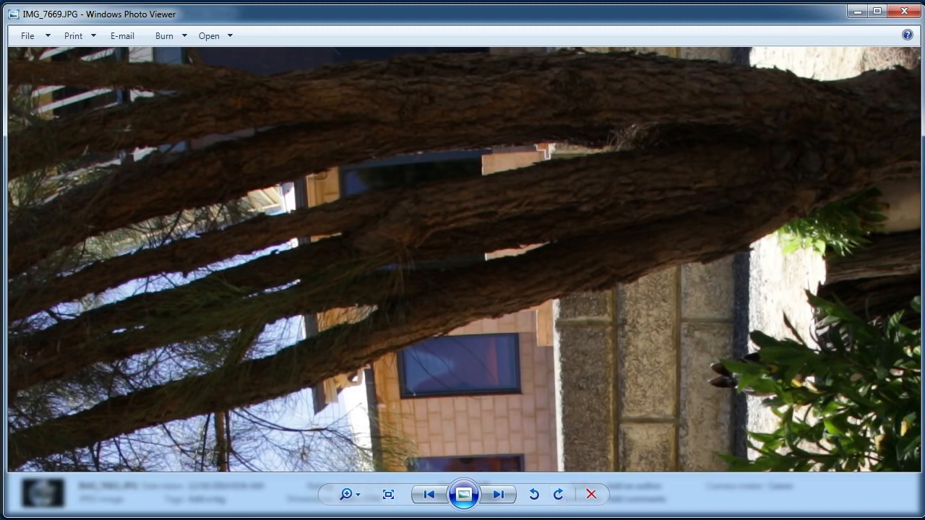
pyautogui.click(388, 494)
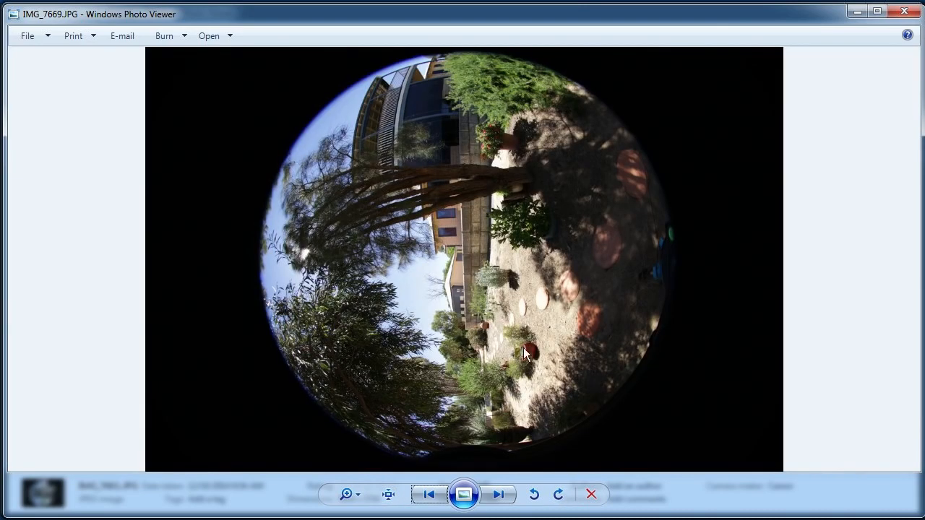
# Continue through the garden bracket sequence from IMG_7669.JPG to IMG_7673.JPG.
pyautogui.click(496, 499)
pyautogui.click(488, 502)
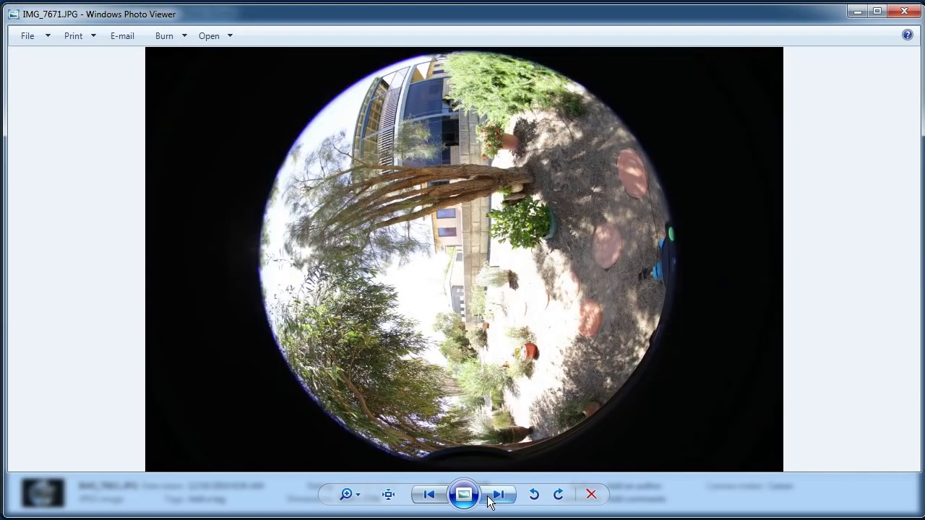
pyautogui.click(488, 501)
pyautogui.click(488, 500)
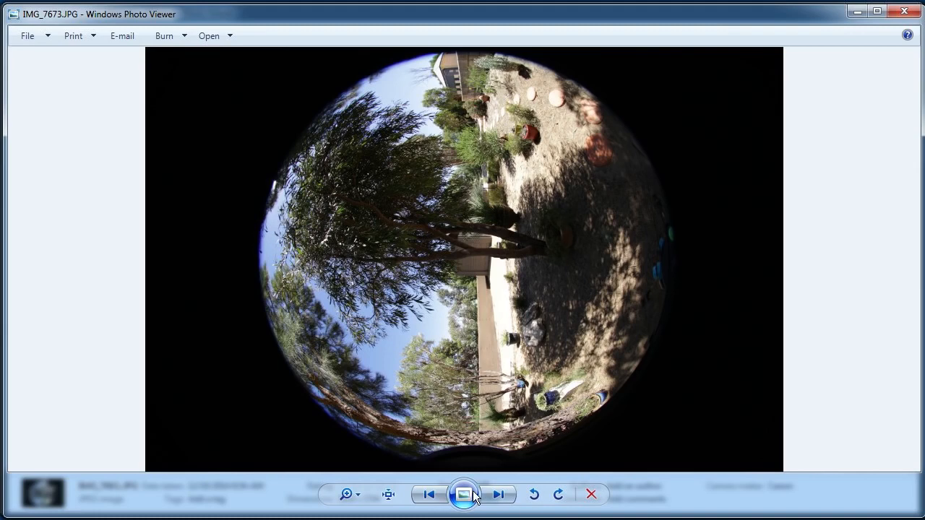
# Continue through the garden brackets to IMG_7677.JPG and inspect the sun behind the branches at actual size.
pyautogui.click(496, 497)
pyautogui.click(497, 499)
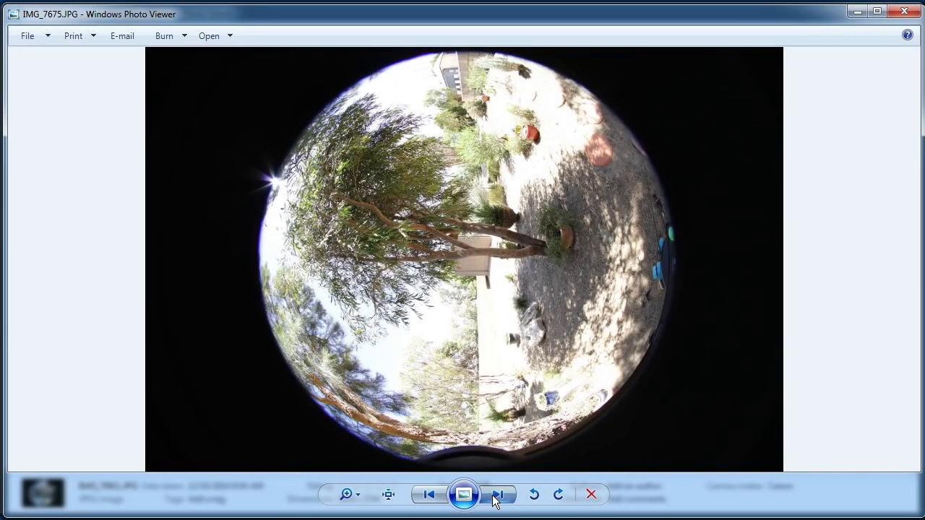
pyautogui.click(498, 497)
pyautogui.click(498, 497)
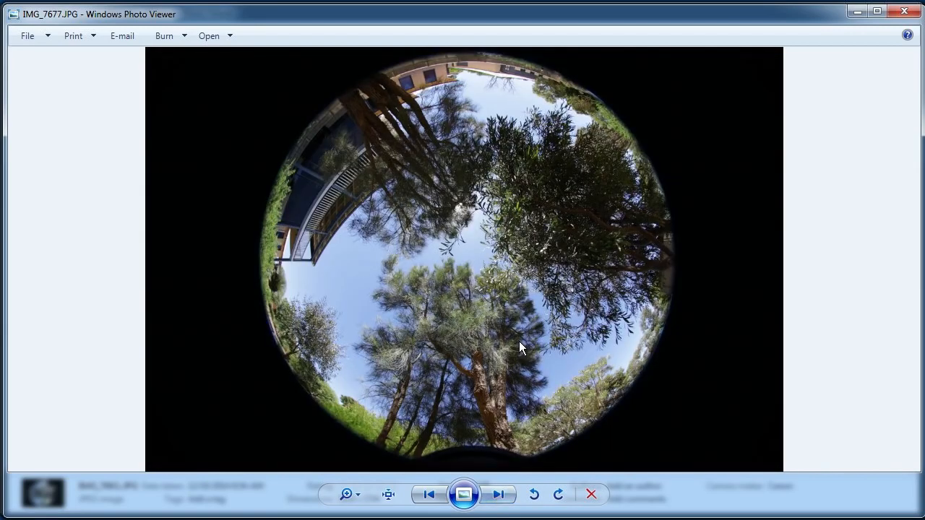
pyautogui.click(389, 494)
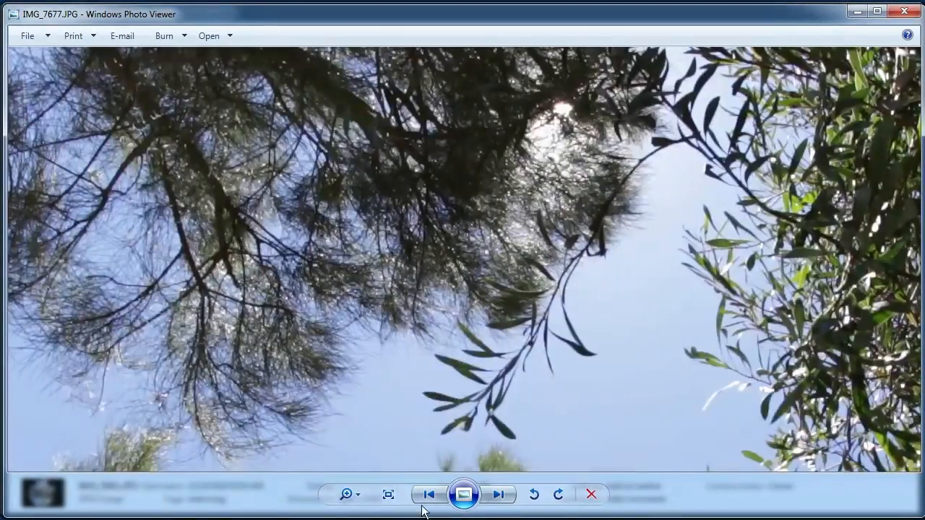
pyautogui.click(388, 494)
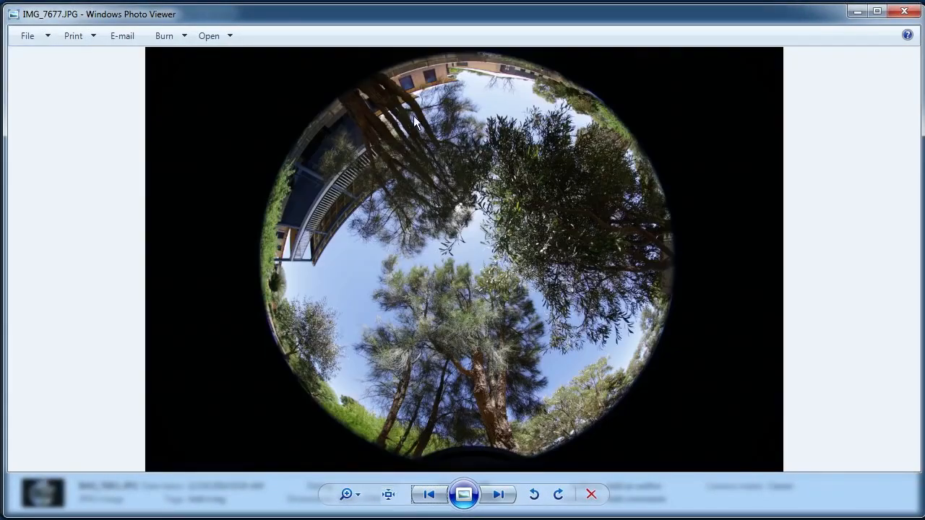
# Close the photo viewer and switch to the empty PTGui Pro project.
pyautogui.click(904, 11)
pyautogui.click(418, 269)
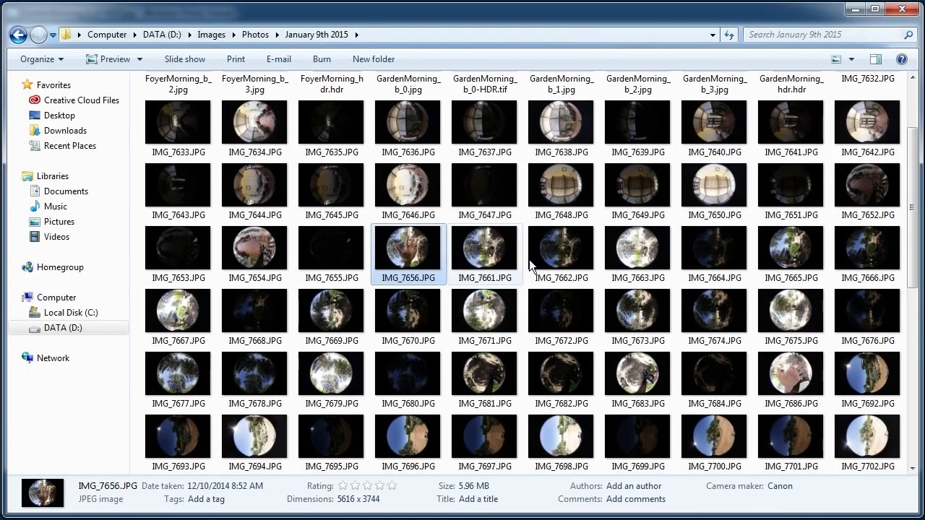
pyautogui.click(544, 259)
pyautogui.click(636, 253)
pyautogui.click(465, 254)
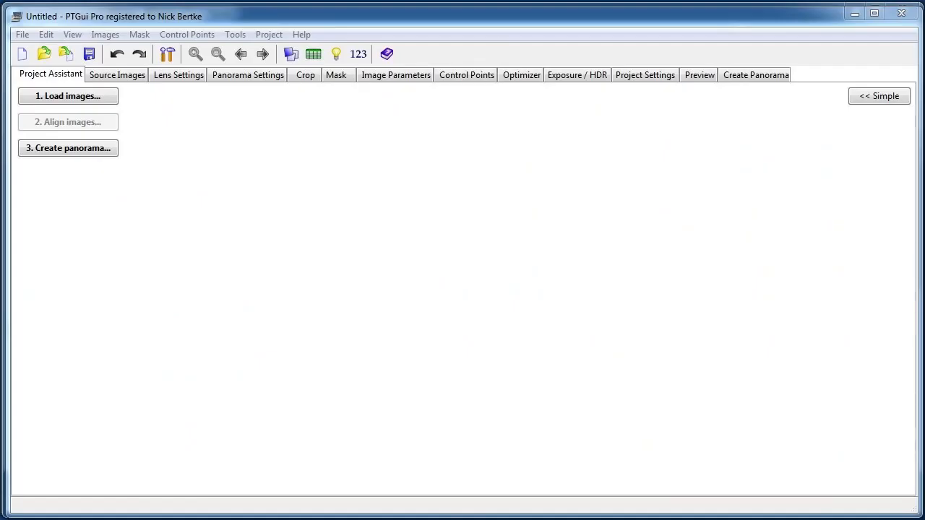
# Look through the empty project's source image, lens, panorama, control point, optimizer, exposure/HDR and project settings, and return to the project assistant.
pyautogui.click(136, 76)
pyautogui.click(169, 76)
pyautogui.click(230, 75)
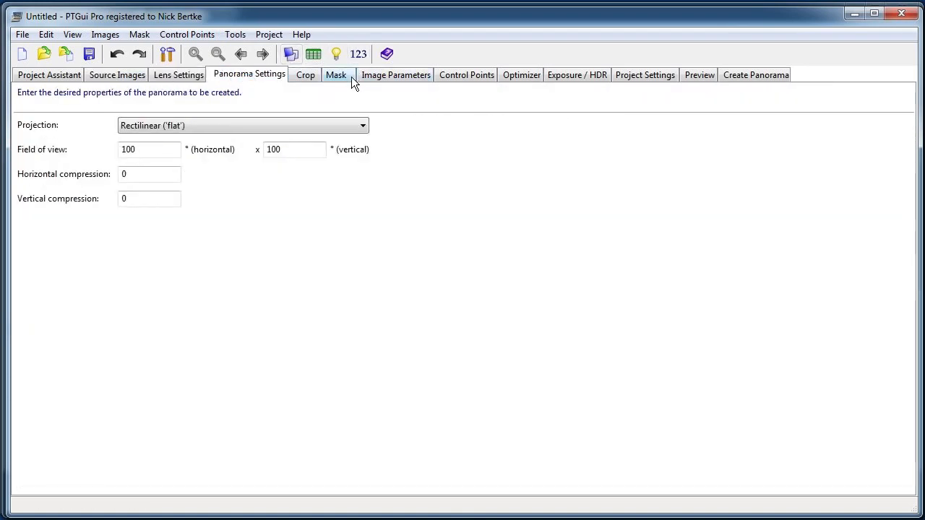
pyautogui.click(448, 79)
pyautogui.click(519, 76)
pyautogui.click(581, 74)
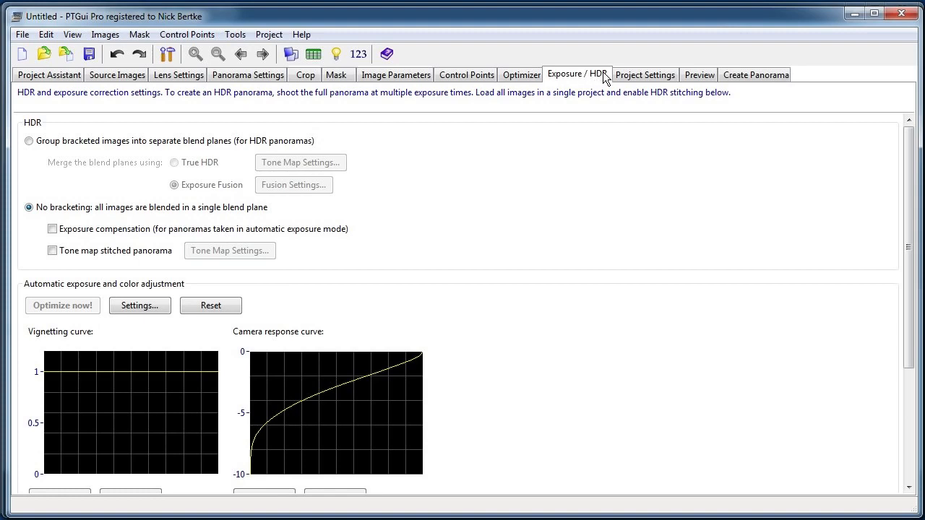
pyautogui.click(629, 77)
pyautogui.click(567, 76)
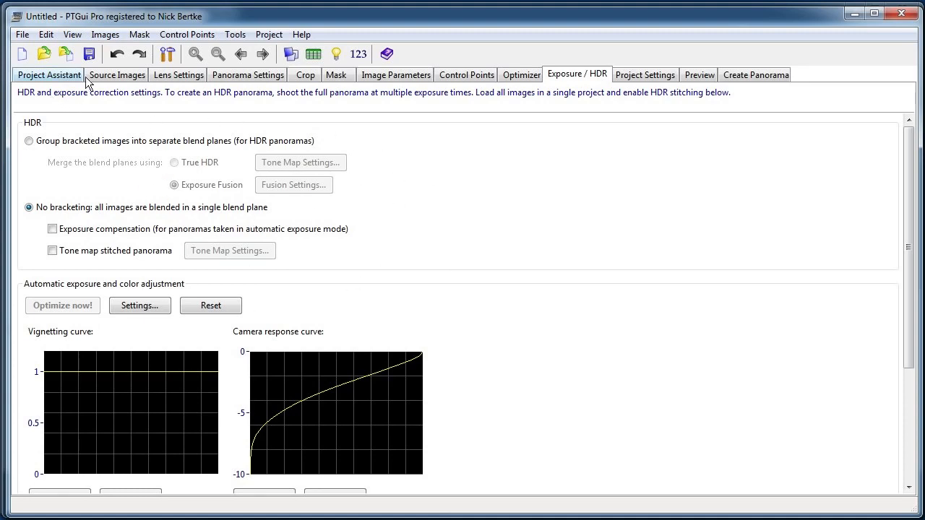
pyautogui.click(51, 76)
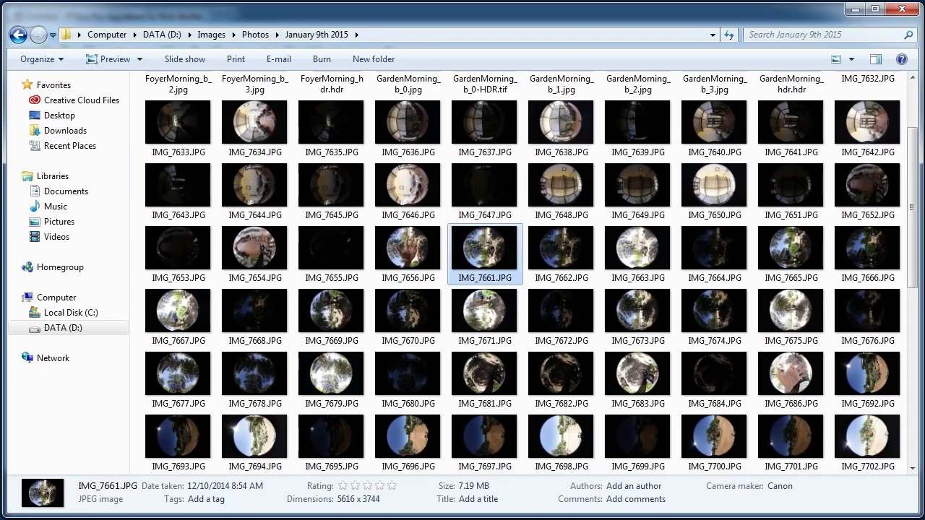
# Load the bracketed photos IMG_7632.JPG through IMG_7647.JPG from the January 9th 2015 folder into the PTGui project.
pyautogui.click(331, 375)
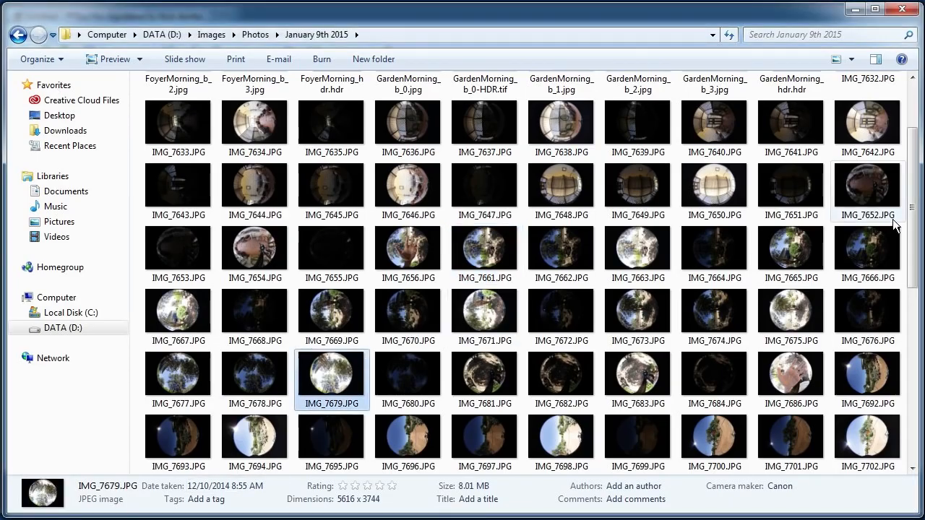
pyautogui.moveTo(913, 210)
pyautogui.mouseDown()
pyautogui.moveTo(913, 172)
pyautogui.moveTo(913, 197)
pyautogui.mouseUp()
pyautogui.click(898, 149)
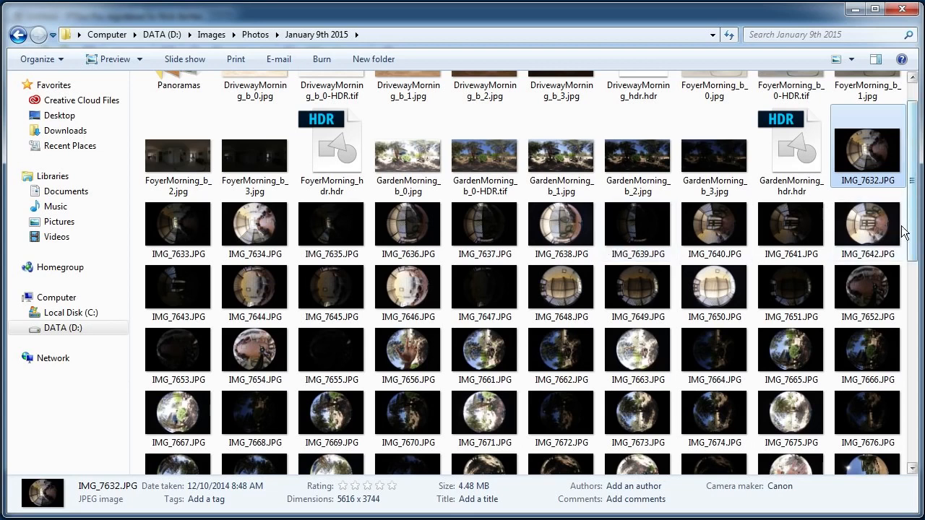
pyautogui.keyDown('shift'); pyautogui.click(477, 294); pyautogui.keyUp('shift')
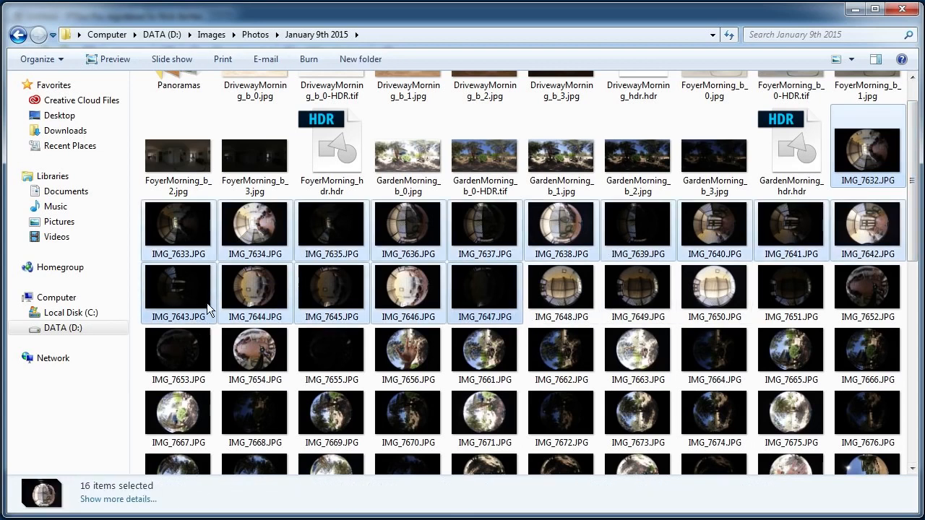
pyautogui.moveTo(206, 302); pyautogui.dragTo(194, 240)
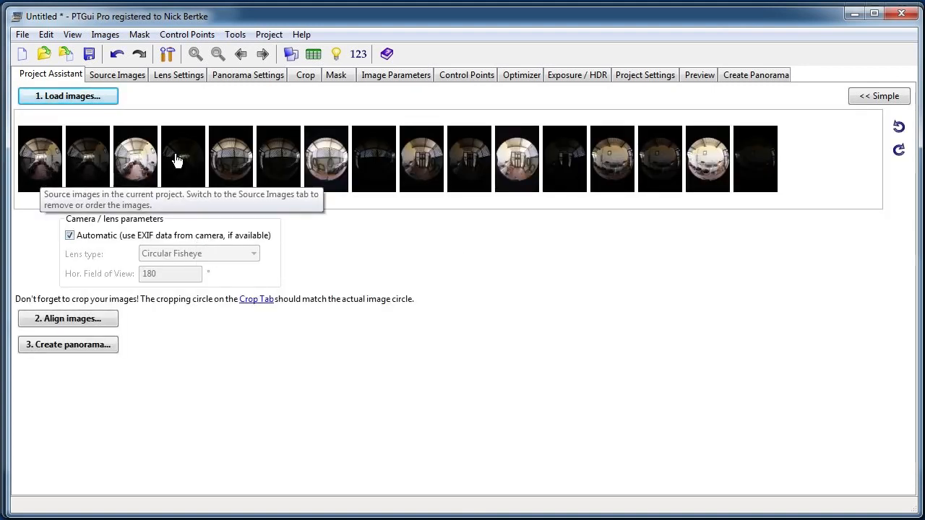
# Align the loaded images with HDR mode enabled, the bracketed images linked, and True HDR as the HDR method.
pyautogui.click(109, 313)
pyautogui.moveTo(393, 185); pyautogui.dragTo(422, 208)
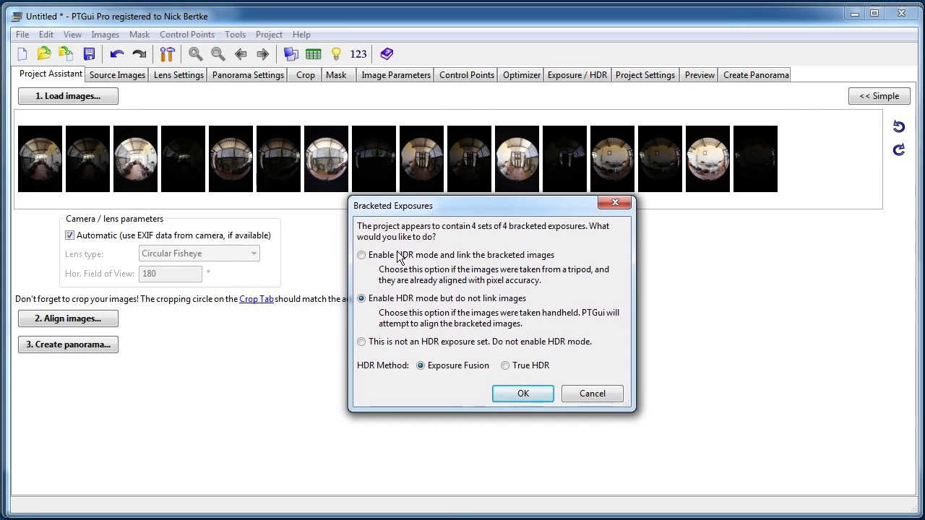
pyautogui.click(522, 364)
pyautogui.click(532, 394)
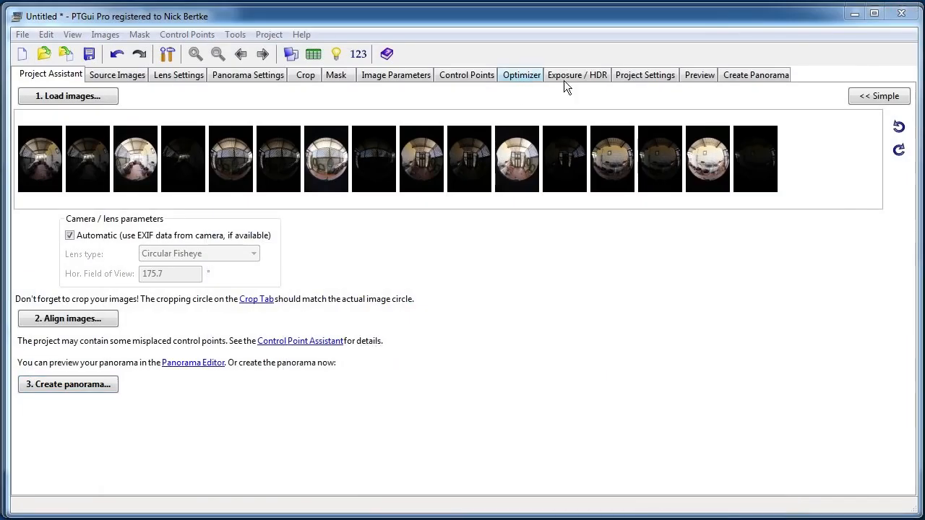
# Generate a preview of the panorama at a width of 1280 pixels.
pyautogui.click(683, 76)
pyautogui.doubleClick(72, 129)
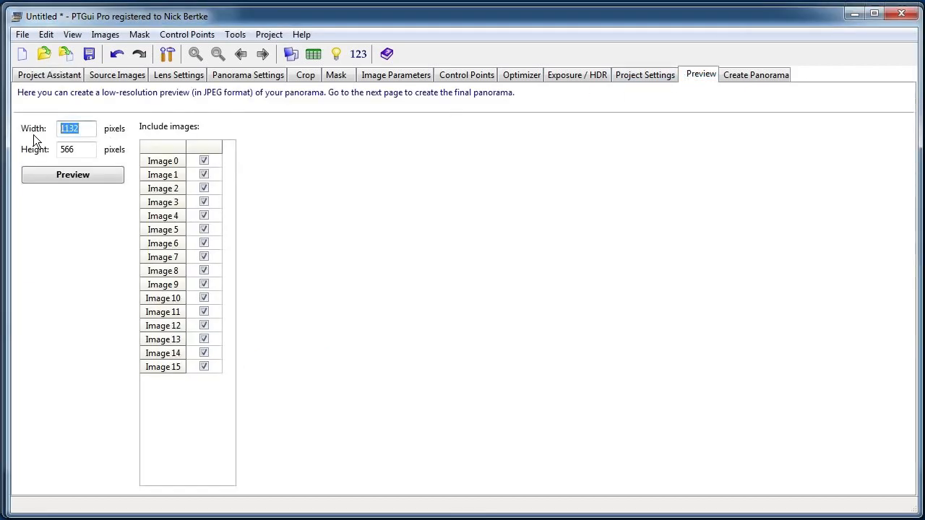
pyautogui.write('1280')
pyautogui.click(85, 175)
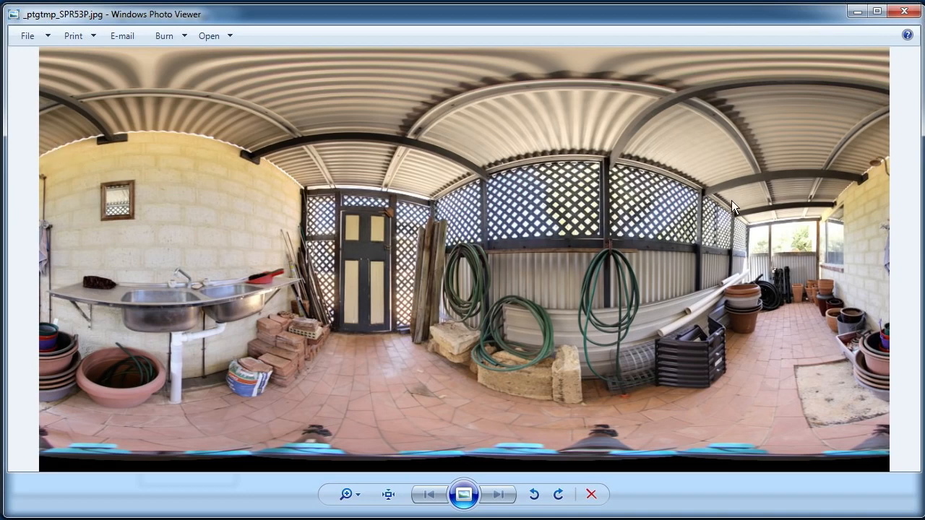
# Inspect the stitched preview at actual size, from the ceiling down to the tripod area, and close it.
pyautogui.click(387, 495)
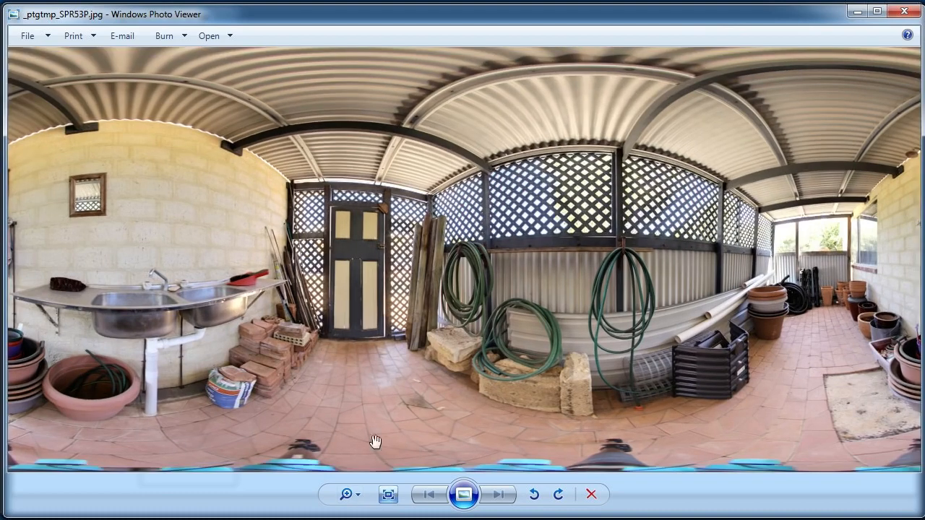
pyautogui.moveTo(423, 253); pyautogui.dragTo(440, 282)
pyautogui.moveTo(325, 287); pyautogui.dragTo(336, 192)
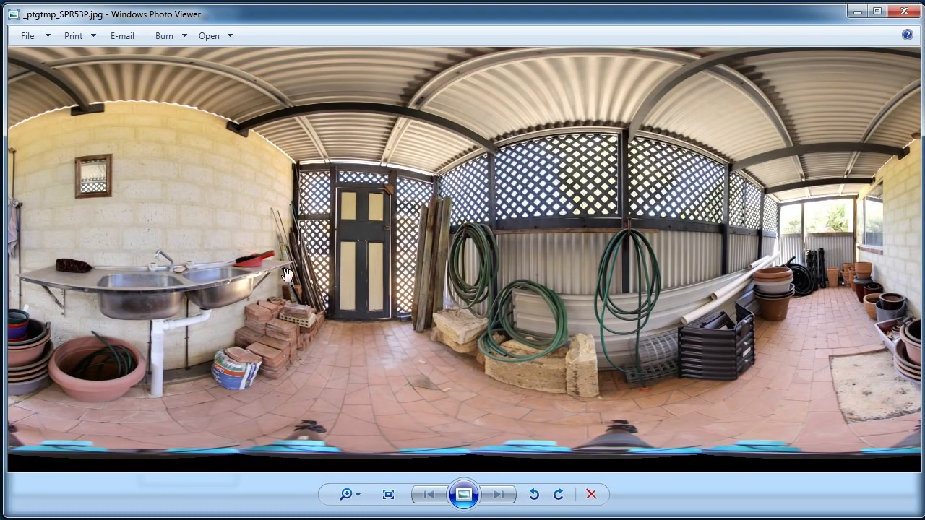
pyautogui.moveTo(547, 279); pyautogui.dragTo(317, 250)
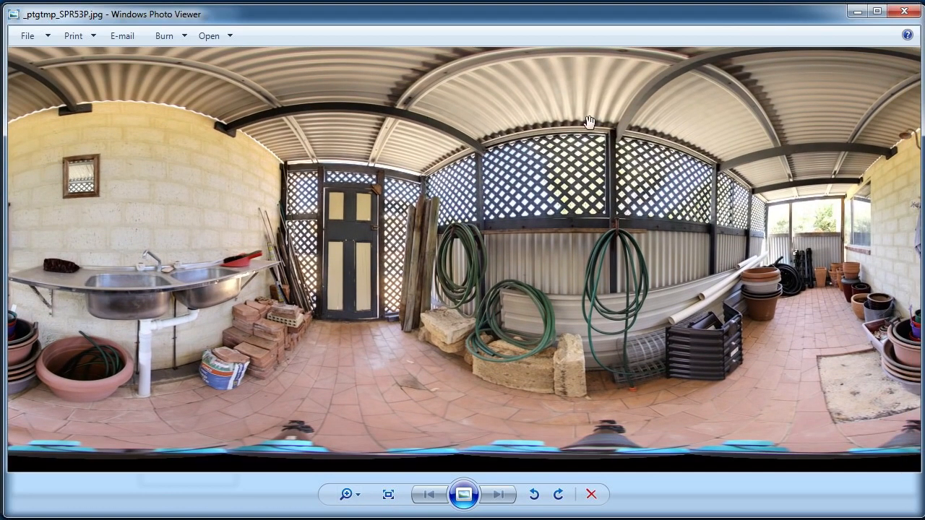
pyautogui.click(388, 494)
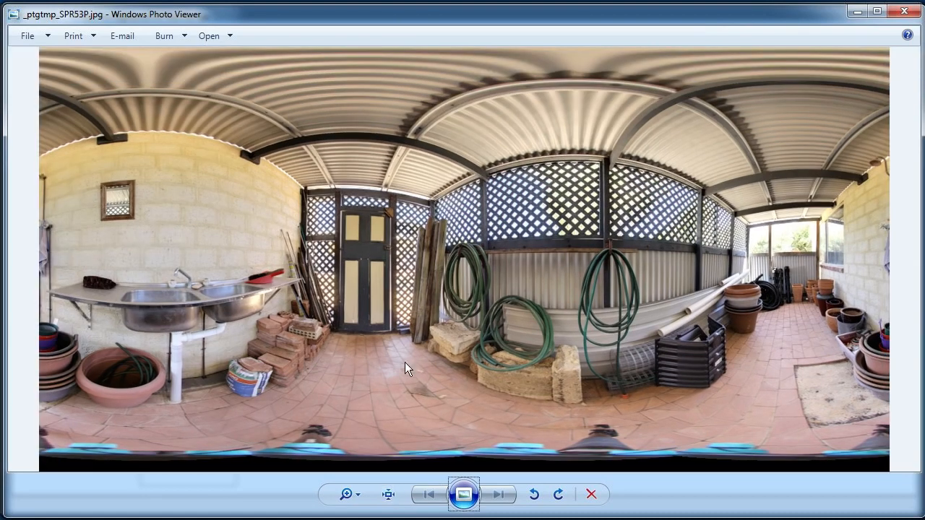
pyautogui.click(902, 11)
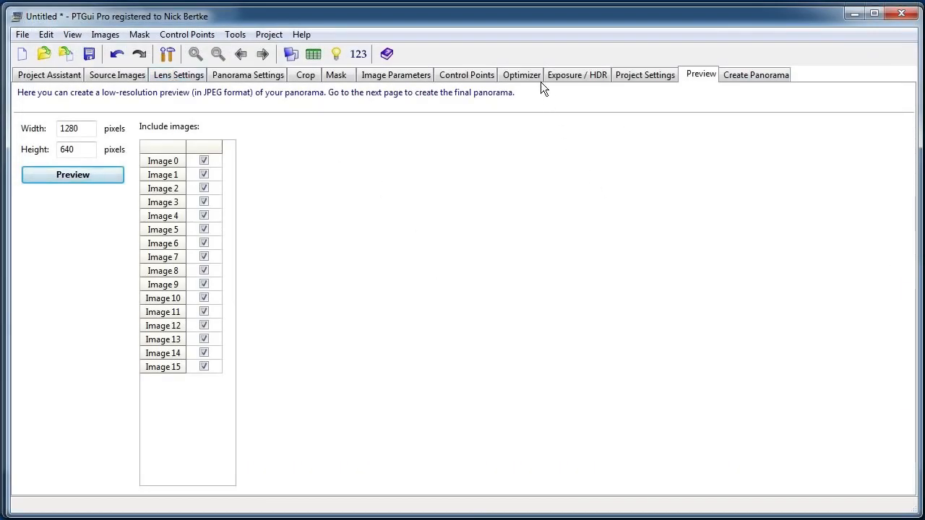
# Display the brightly exposed image 2 on both sides of the control point editor, with the window wall in view.
pyautogui.click(465, 75)
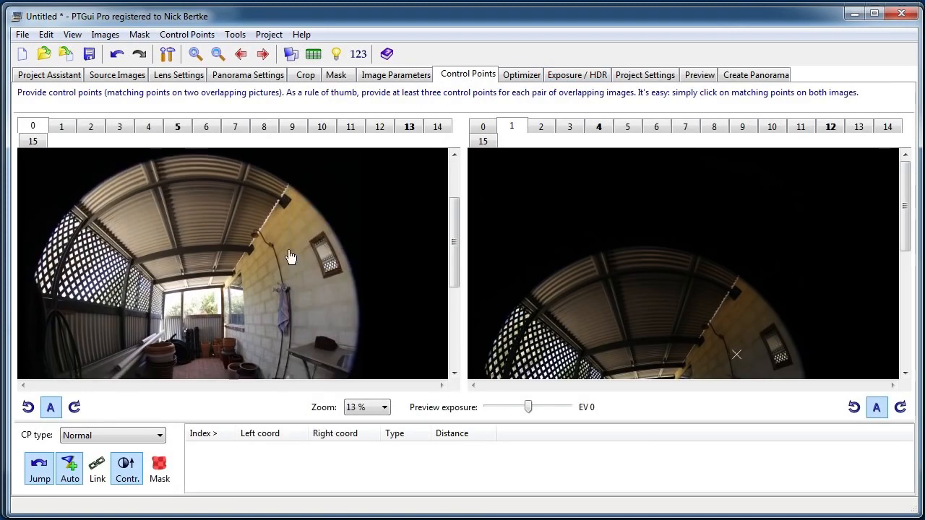
pyautogui.click(483, 126)
pyautogui.scroll(-1, 267, 238)
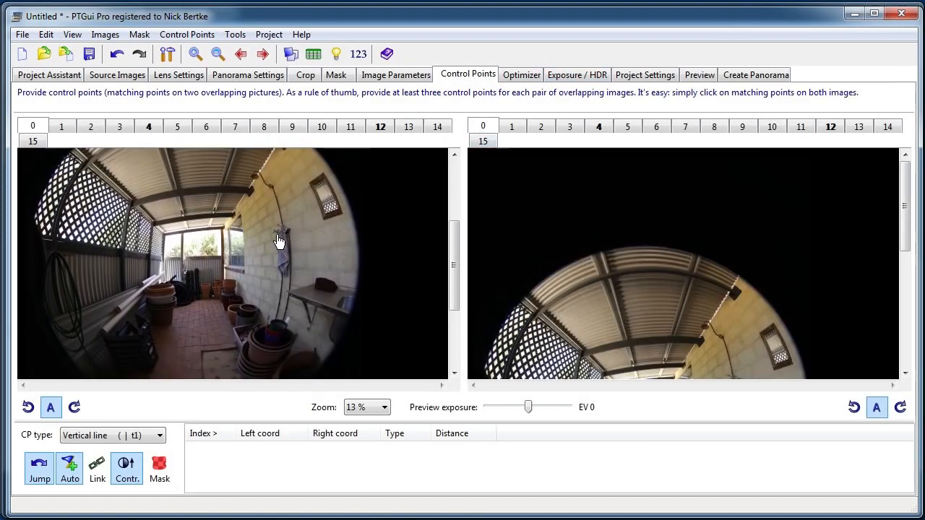
pyautogui.moveTo(228, 289); pyautogui.dragTo(229, 260)
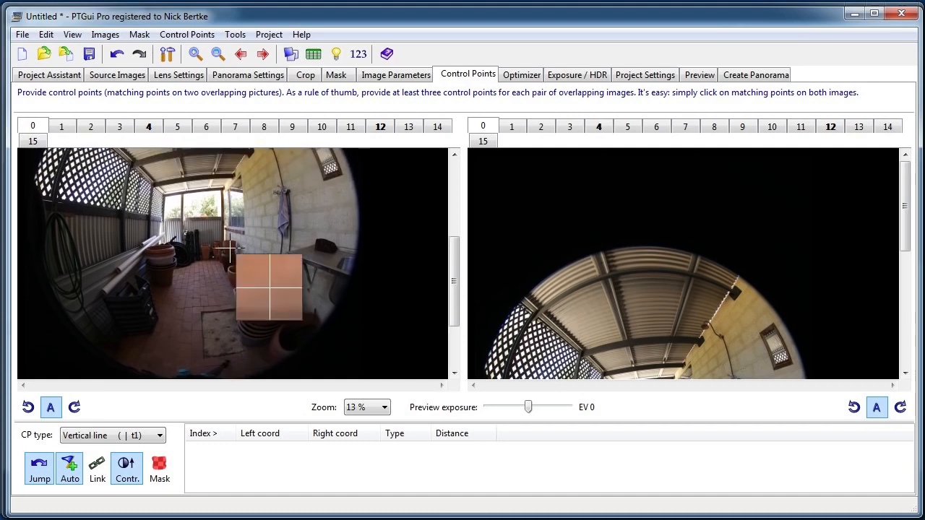
pyautogui.click(62, 127)
pyautogui.click(90, 126)
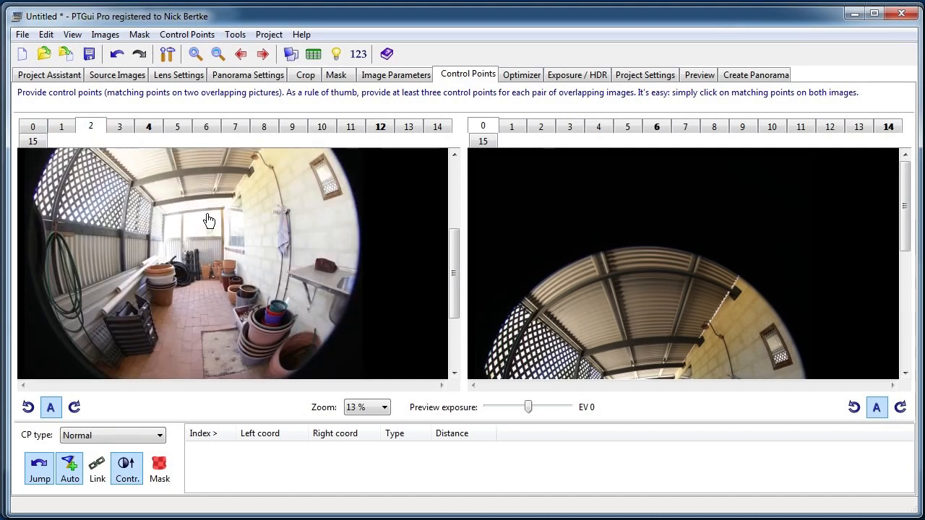
pyautogui.click(528, 128)
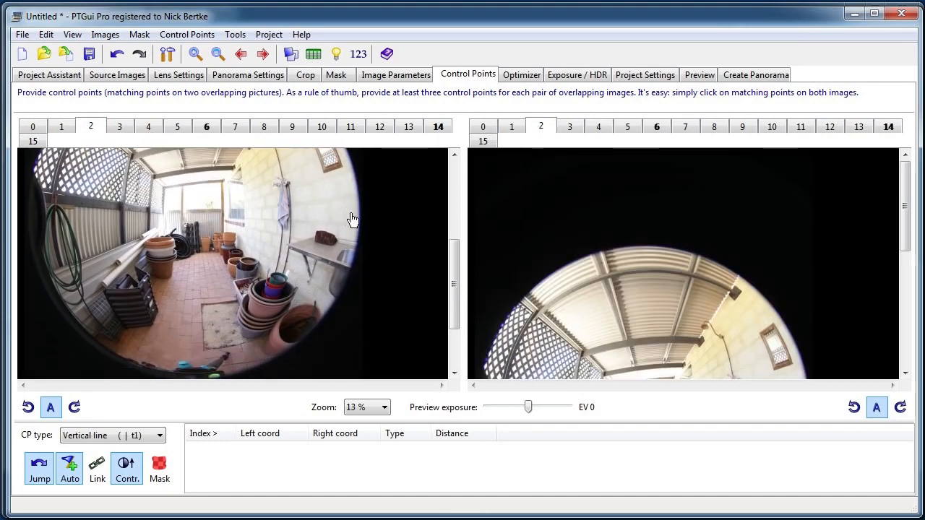
pyautogui.moveTo(630, 266); pyautogui.dragTo(640, 173)
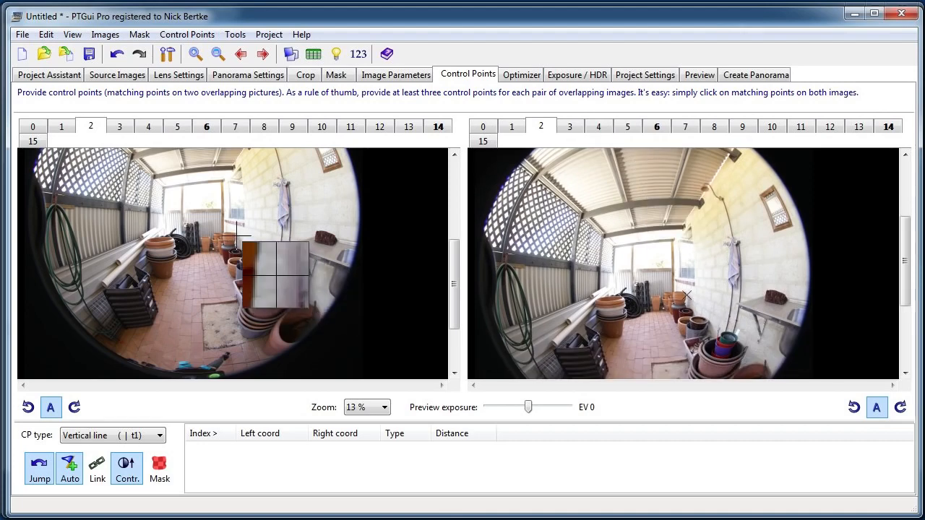
# Add a vertical line control point pair in image 2 along the wall edge, from the eave corner to the window sill.
pyautogui.scroll(1, 275, 268)
pyautogui.scroll(1, 202, 145)
pyautogui.scroll(1, 302, 232)
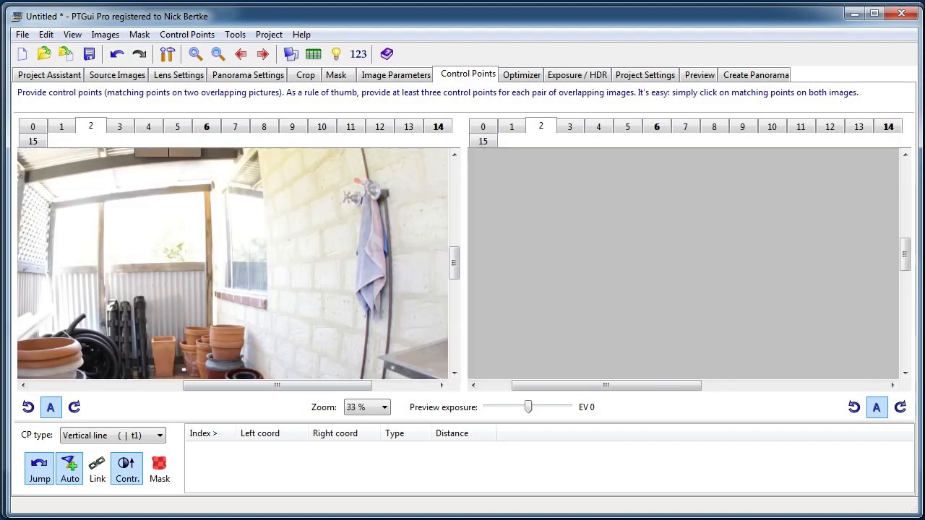
pyautogui.moveTo(777, 223); pyautogui.dragTo(547, 239)
pyautogui.moveTo(663, 238); pyautogui.dragTo(592, 213)
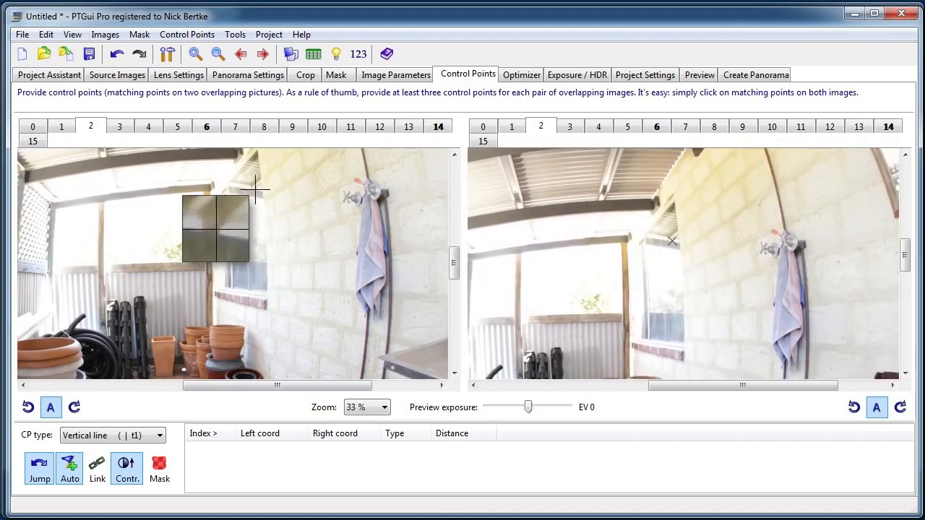
pyautogui.moveTo(259, 191); pyautogui.dragTo(256, 205)
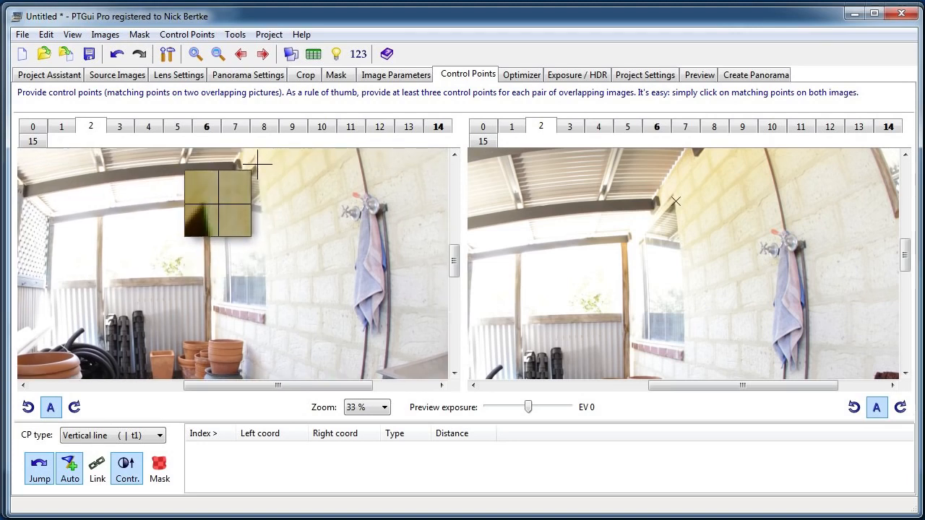
pyautogui.click(255, 164)
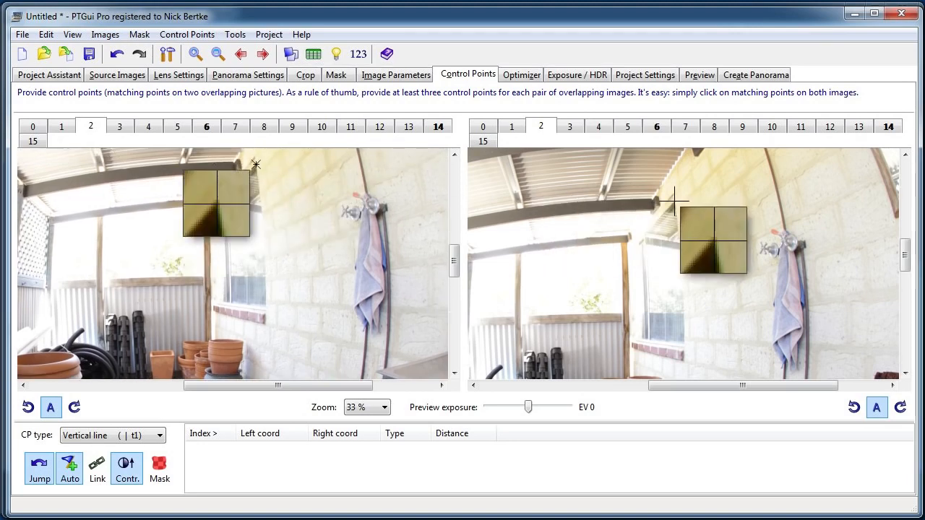
pyautogui.moveTo(697, 249); pyautogui.dragTo(699, 225)
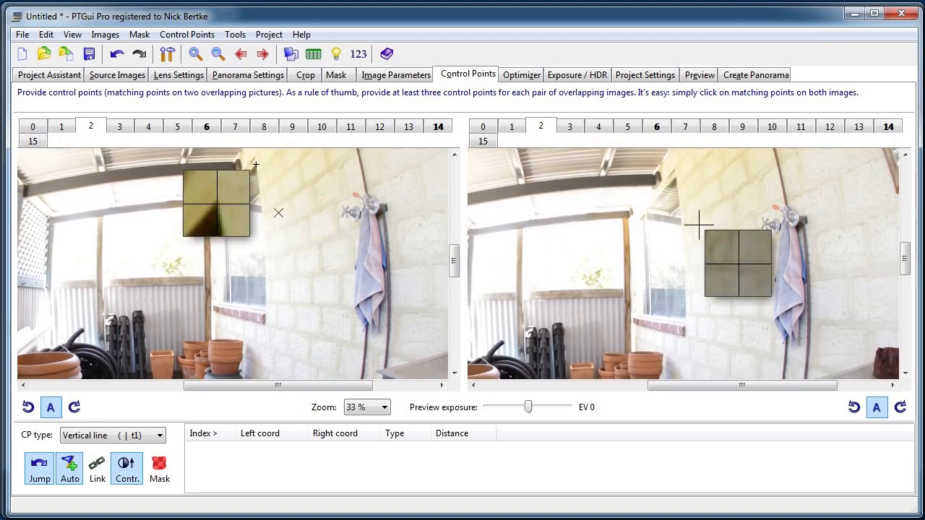
pyautogui.click(685, 316)
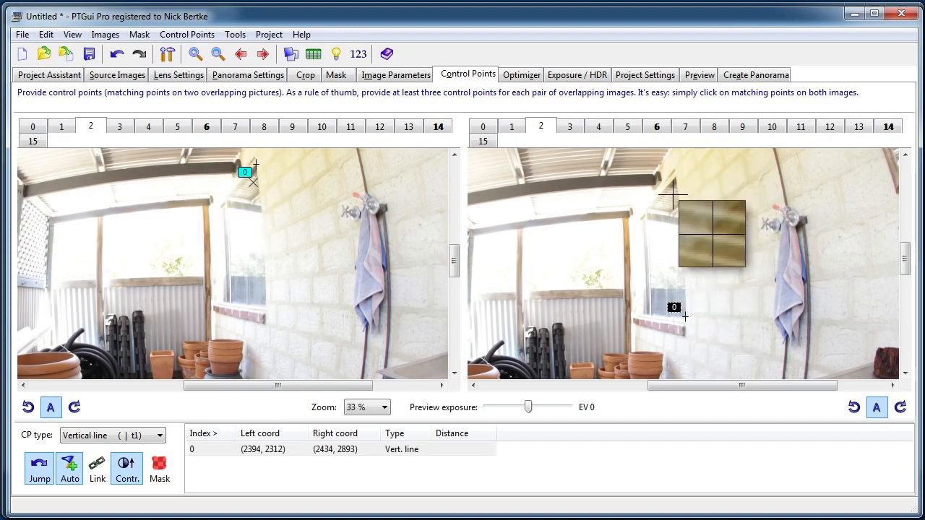
# Add a vertical line control point pair in image 6 along the lattice post, from its top end down to the lower rail.
pyautogui.click(656, 128)
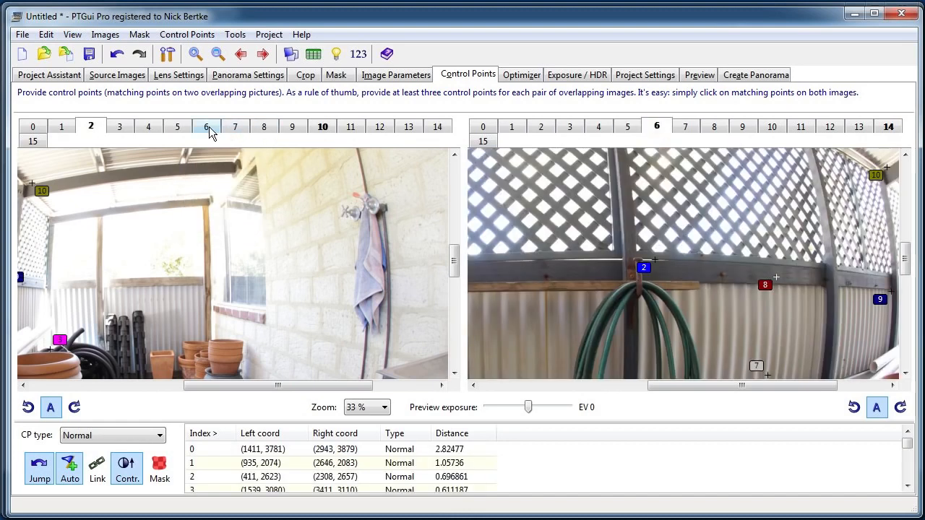
pyautogui.click(206, 127)
pyautogui.moveTo(740, 214); pyautogui.dragTo(716, 289)
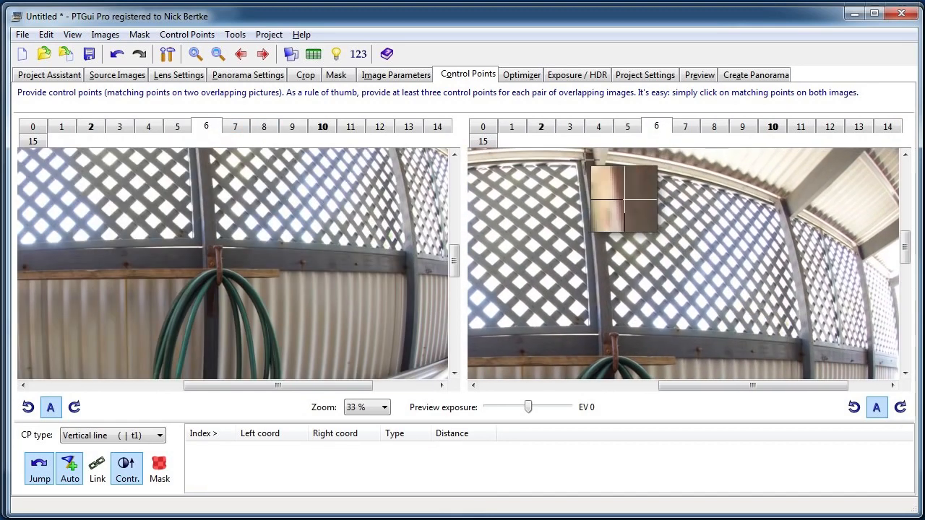
pyautogui.click(587, 157)
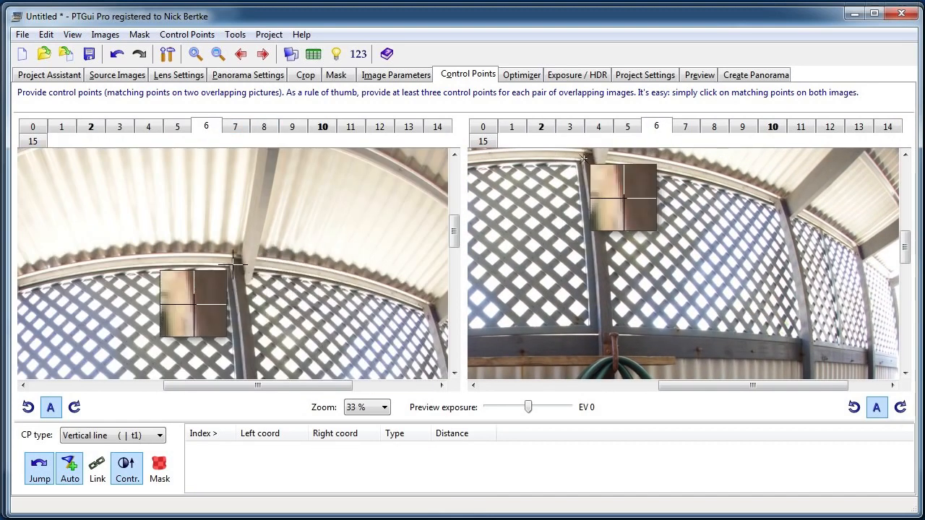
pyautogui.scroll(-3, 228, 297)
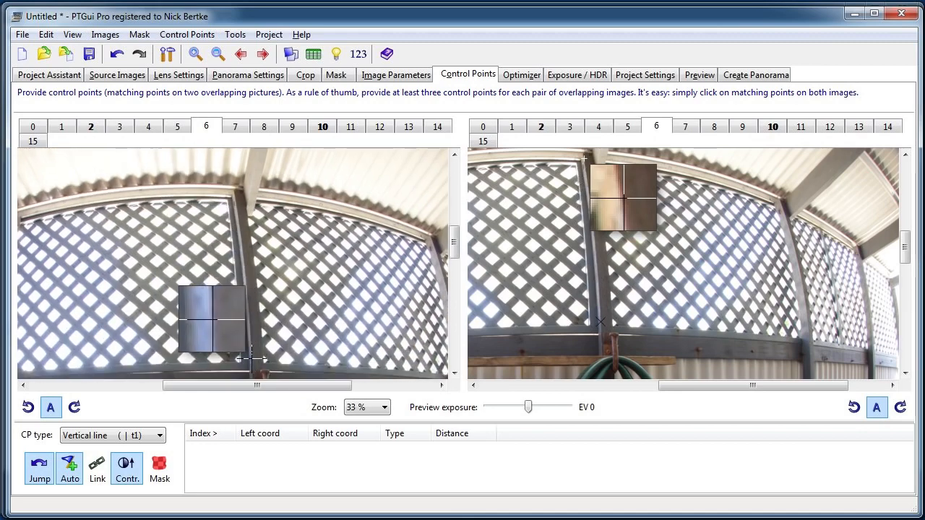
pyautogui.click(250, 357)
pyautogui.moveTo(643, 250); pyautogui.dragTo(511, 238)
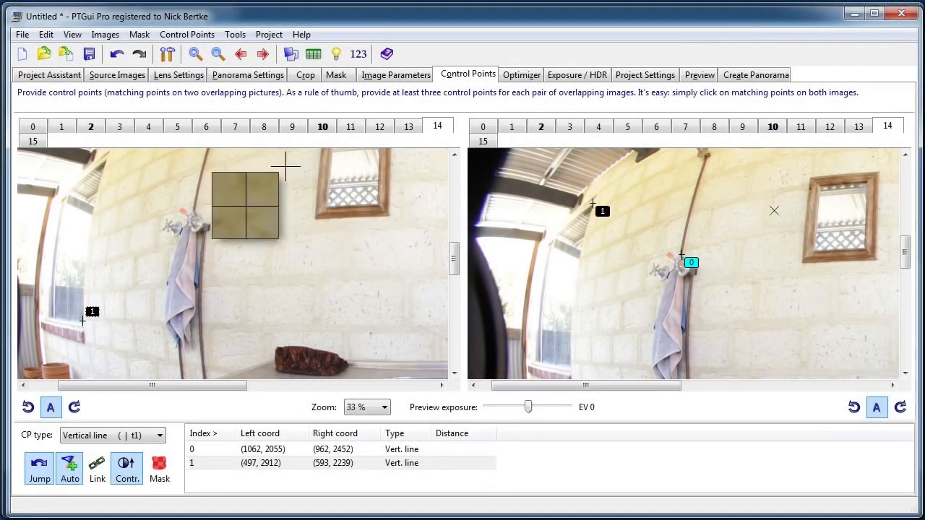
# Optimize the panorama with the PTGui optimizer and accept the resulting changes.
pyautogui.click(539, 76)
pyautogui.click(79, 476)
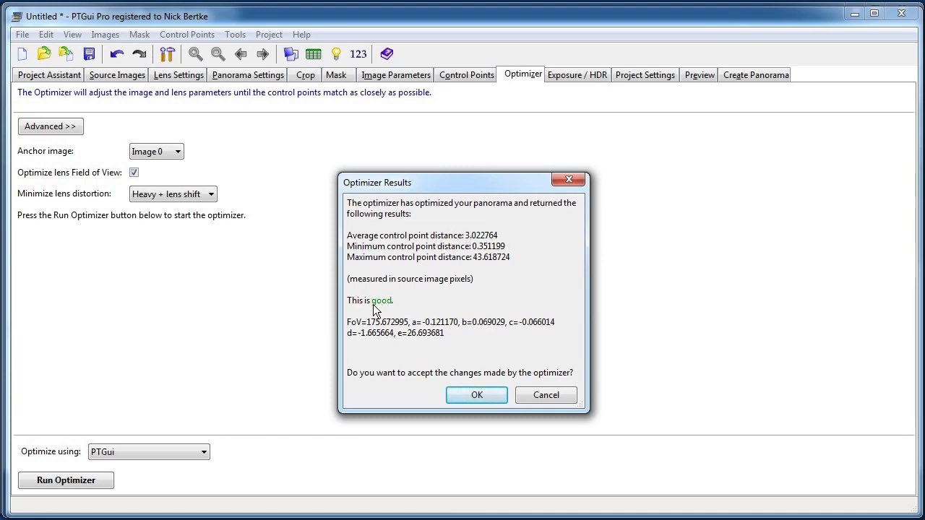
pyautogui.click(470, 399)
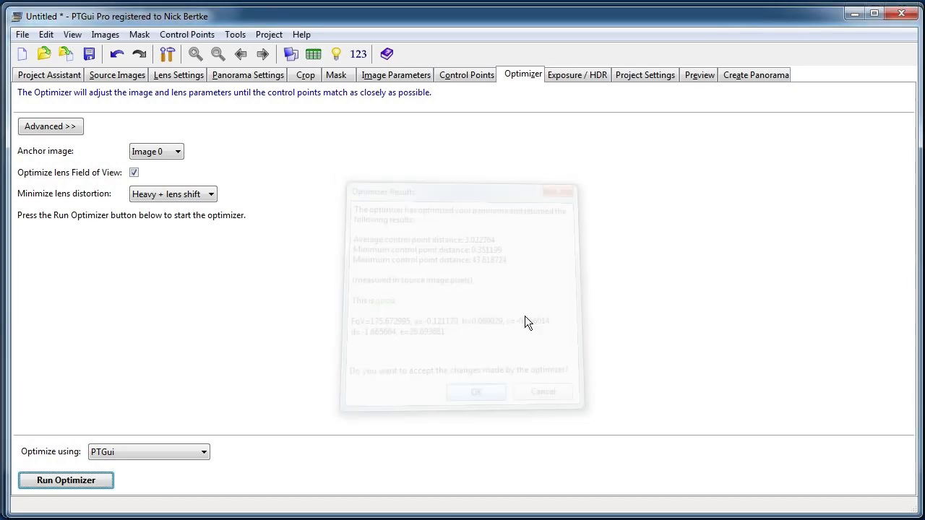
# Preview the straightened panorama at 1280 x 640 pixels in the default application for .jpg files and close it.
pyautogui.click(701, 75)
pyautogui.click(99, 169)
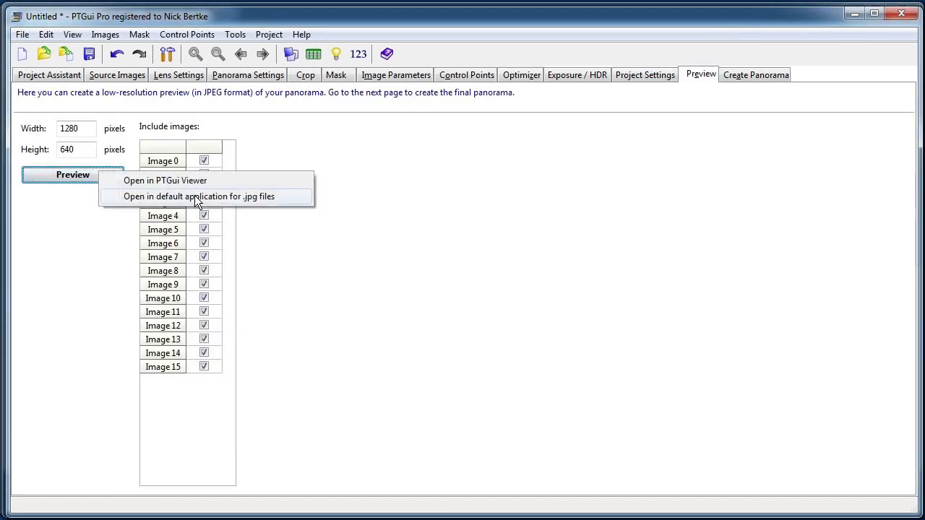
pyautogui.click(194, 196)
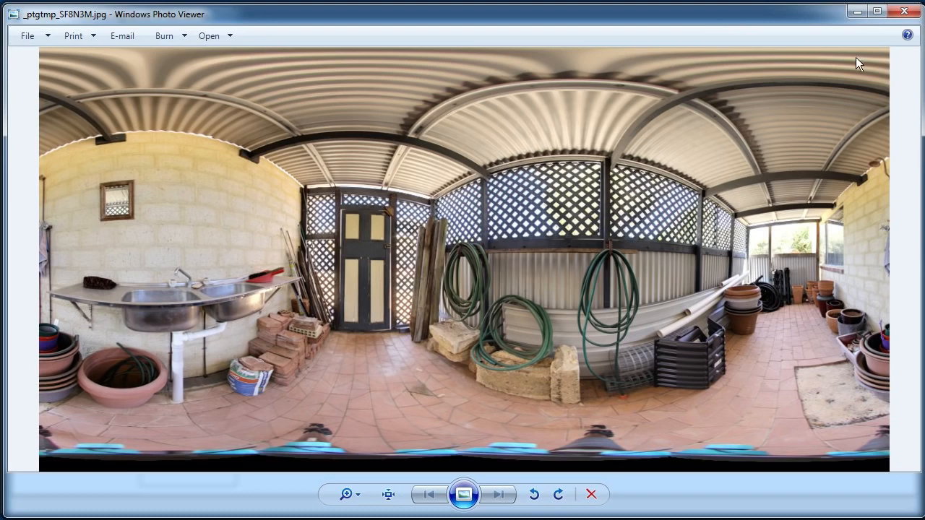
pyautogui.click(909, 14)
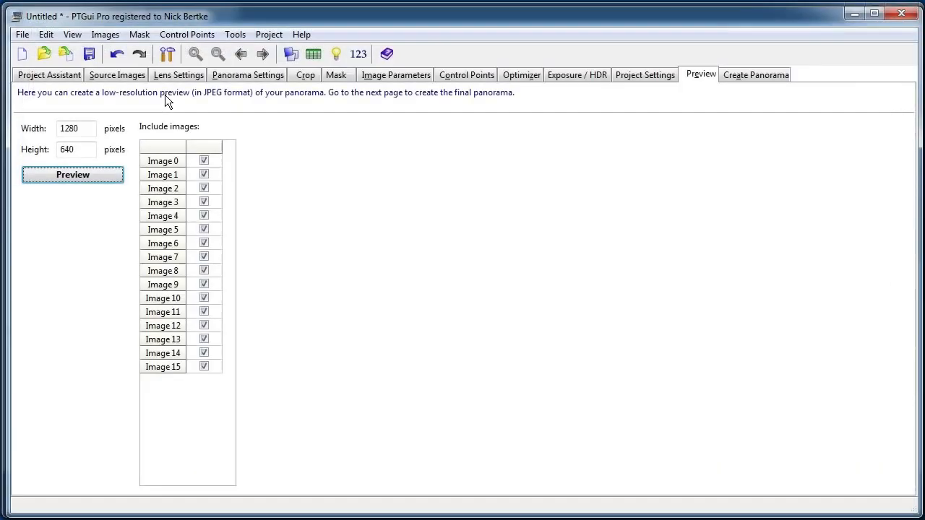
# Inspect the ceiling near the fisheye edge of IMG_7634.JPG from the January 9th 2015 folder at actual size, and close the photo.
pyautogui.click(49, 77)
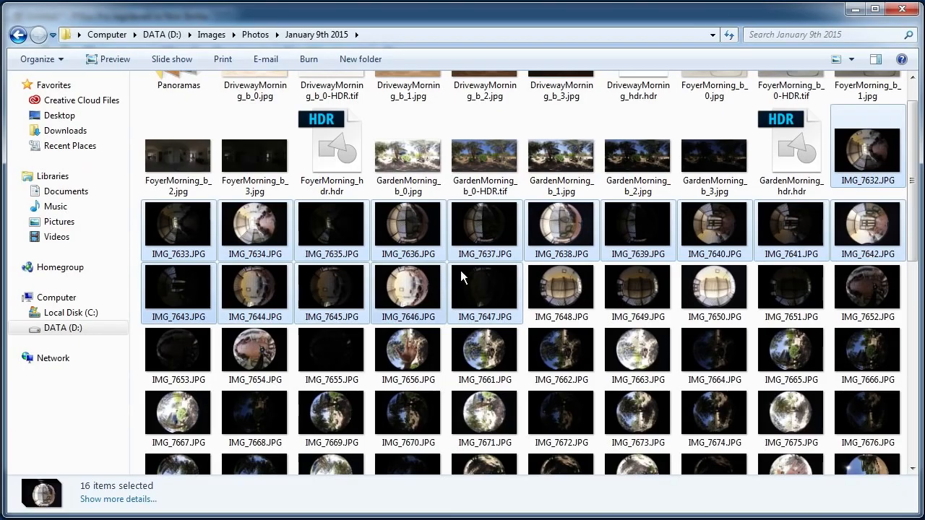
pyautogui.click(241, 226)
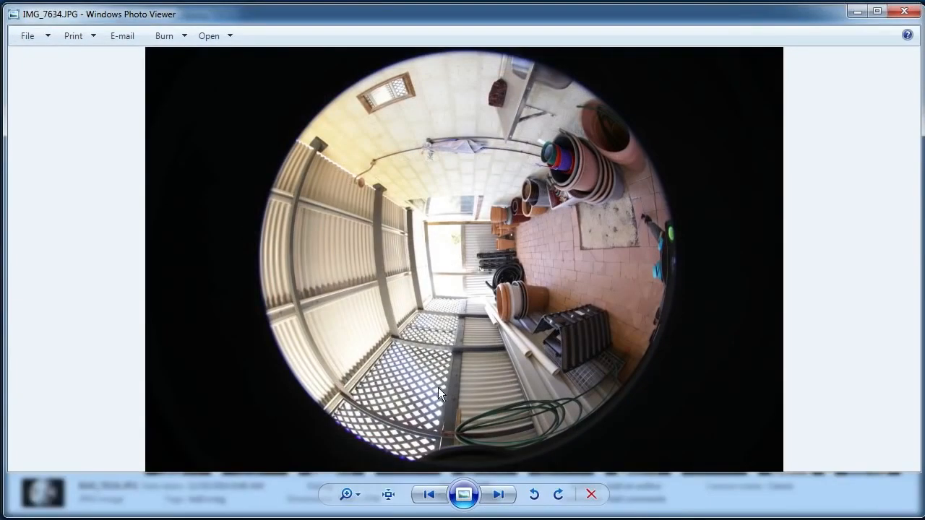
pyautogui.click(390, 501)
pyautogui.moveTo(320, 269); pyautogui.dragTo(860, 292)
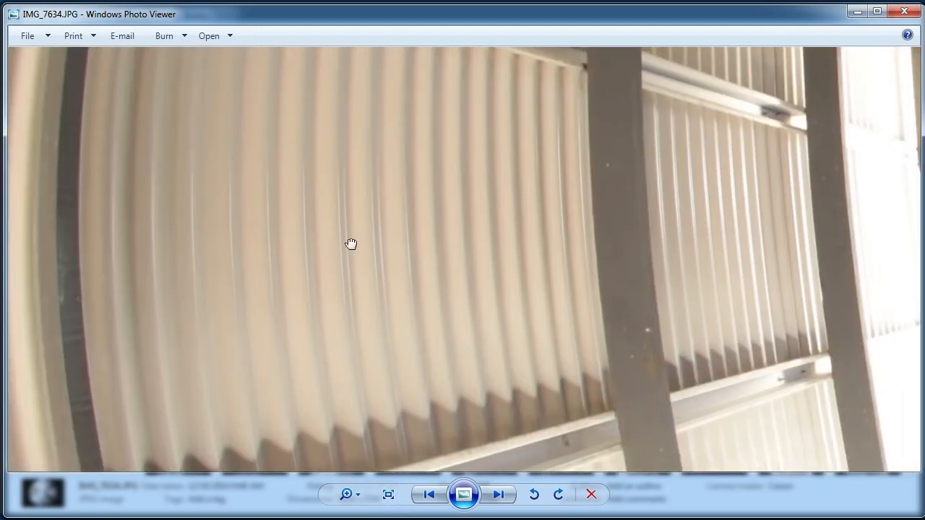
pyautogui.moveTo(315, 249); pyautogui.dragTo(799, 302)
pyautogui.moveTo(412, 214); pyautogui.dragTo(370, 314)
pyautogui.moveTo(458, 185); pyautogui.dragTo(358, 407)
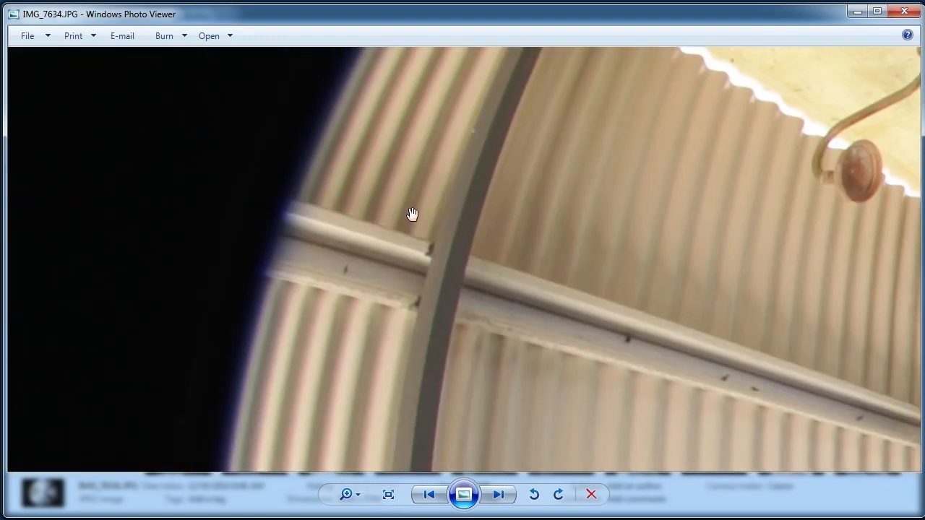
pyautogui.moveTo(412, 215); pyautogui.dragTo(394, 309)
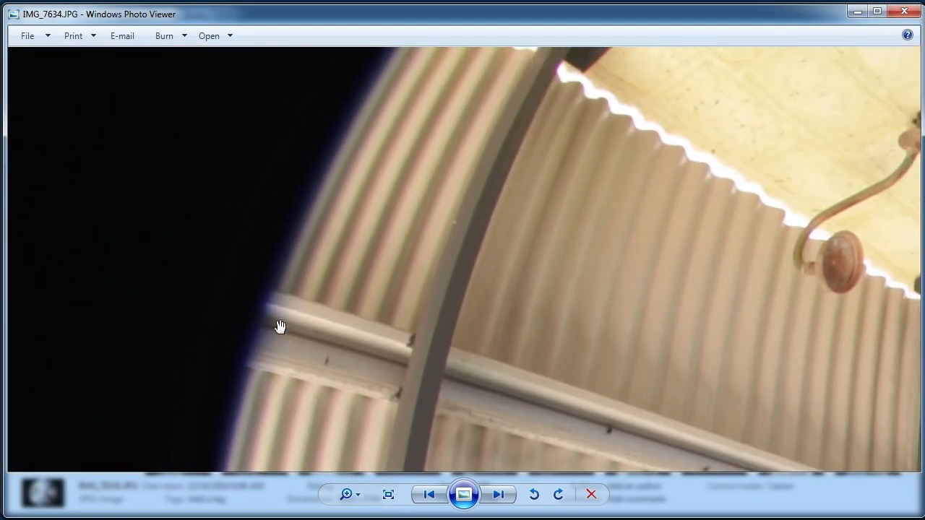
pyautogui.moveTo(277, 325); pyautogui.dragTo(362, 183)
pyautogui.moveTo(381, 408); pyautogui.dragTo(379, 174)
pyautogui.moveTo(436, 463); pyautogui.dragTo(397, 141)
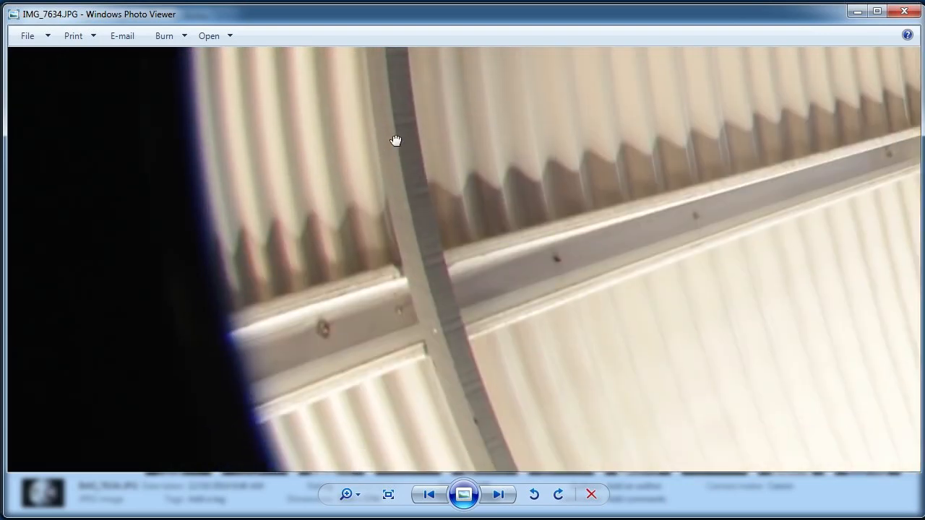
pyautogui.click(903, 11)
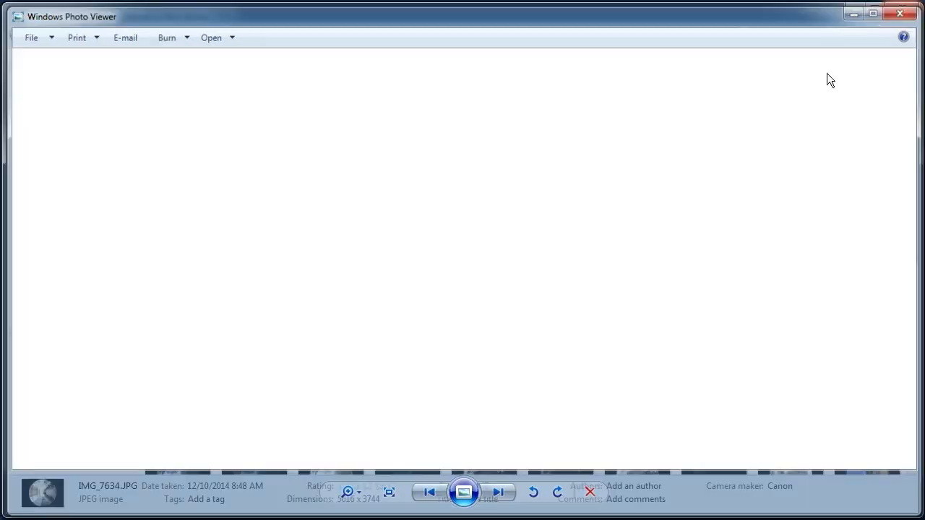
# View the bracketed ceiling shots starting from IMG_7648.JPG in the photo viewer and close it.
pyautogui.click(595, 274)
pyautogui.doubleClick(582, 273)
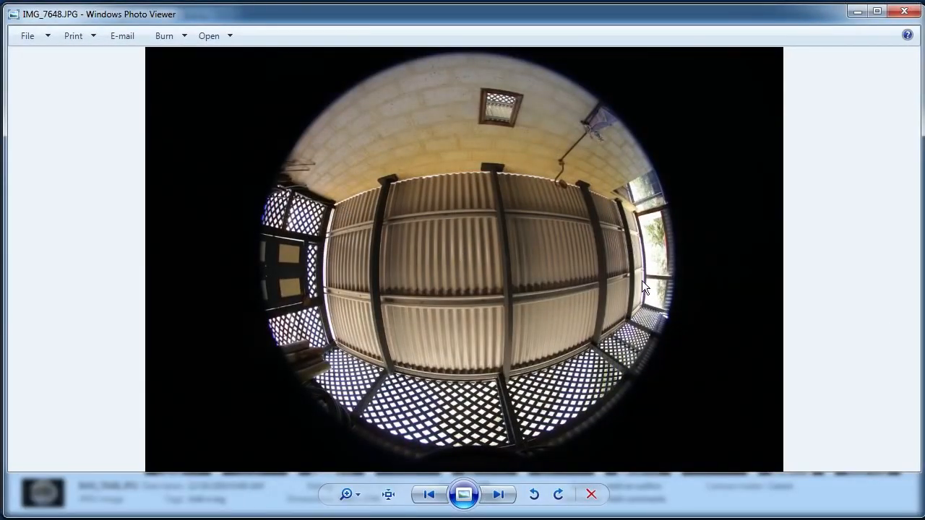
pyautogui.click(493, 500)
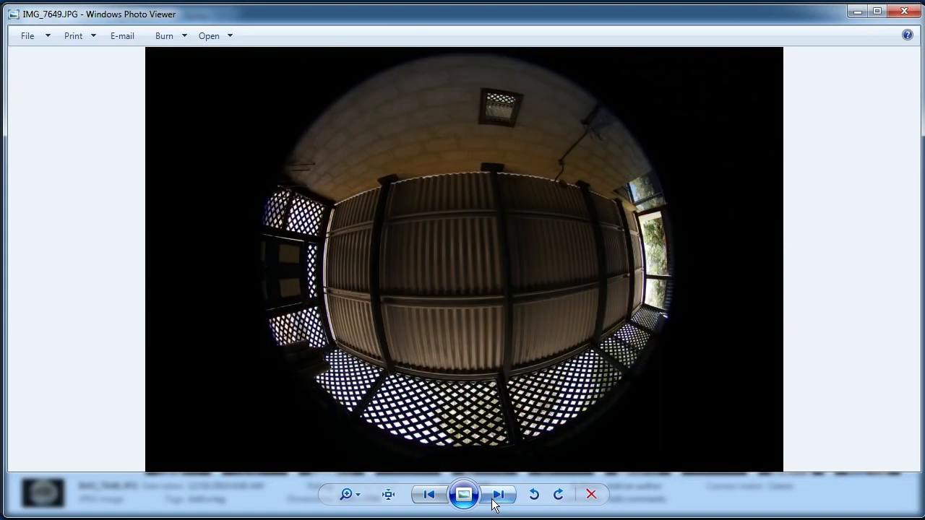
pyautogui.click(495, 500)
pyautogui.click(903, 15)
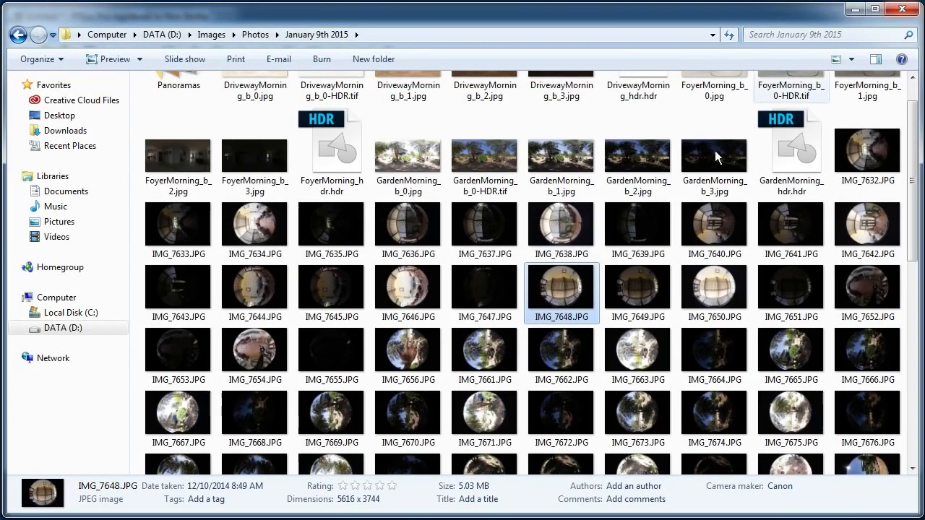
# Add the four ceiling bracket photos IMG_7648.JPG to IMG_7651.JPG to the PTGui project after the existing source images.
pyautogui.click(424, 274)
pyautogui.click(571, 287)
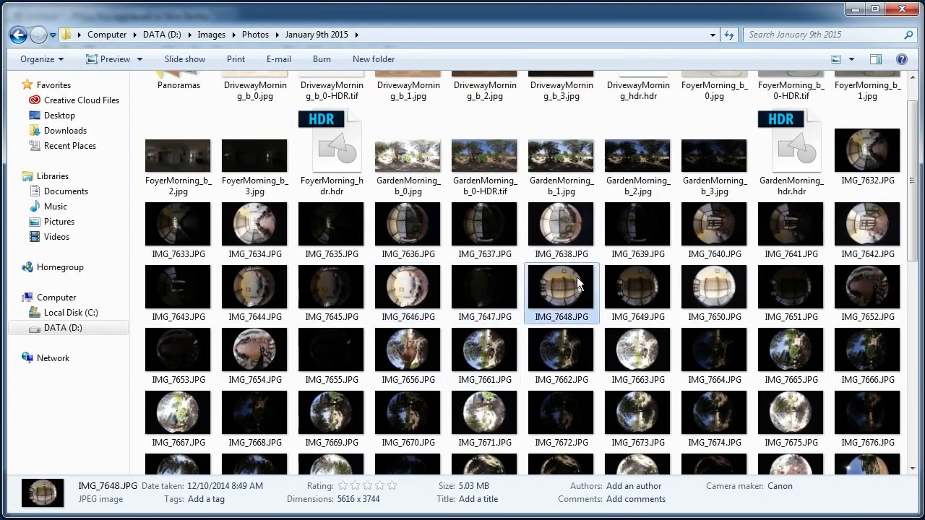
pyautogui.keyDown('shift'); pyautogui.click(771, 289); pyautogui.keyUp('shift')
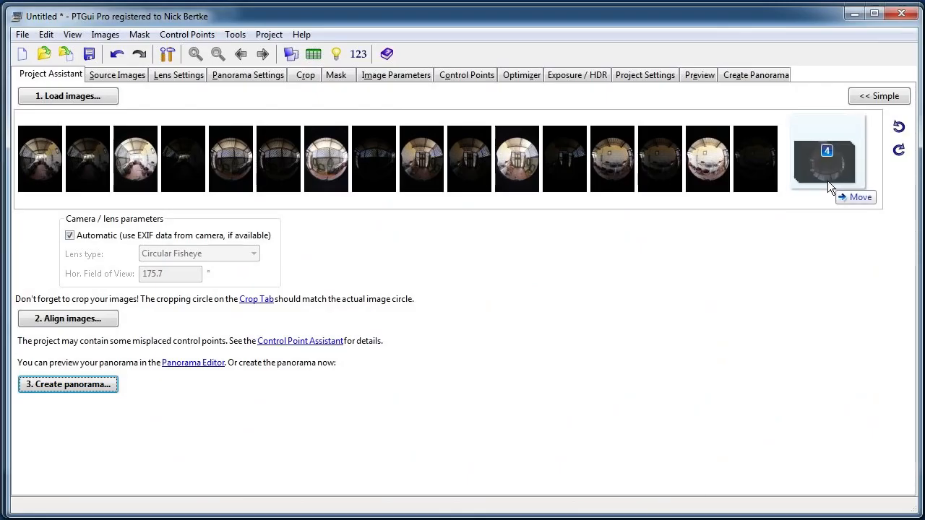
pyautogui.moveTo(827, 180); pyautogui.dragTo(824, 173)
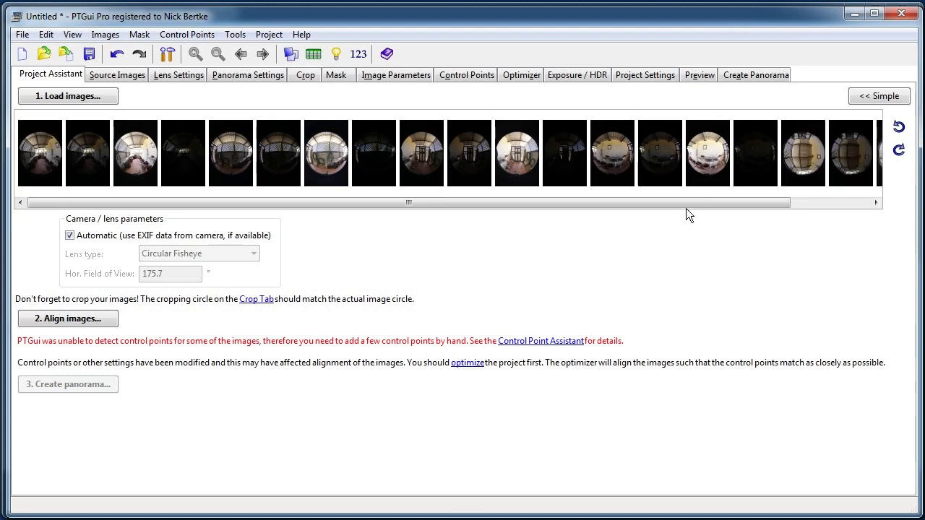
pyautogui.moveTo(685, 203); pyautogui.dragTo(822, 194)
# Link the HDR bracketed exposures so that each set of four is treated as a single image.
pyautogui.click(104, 34)
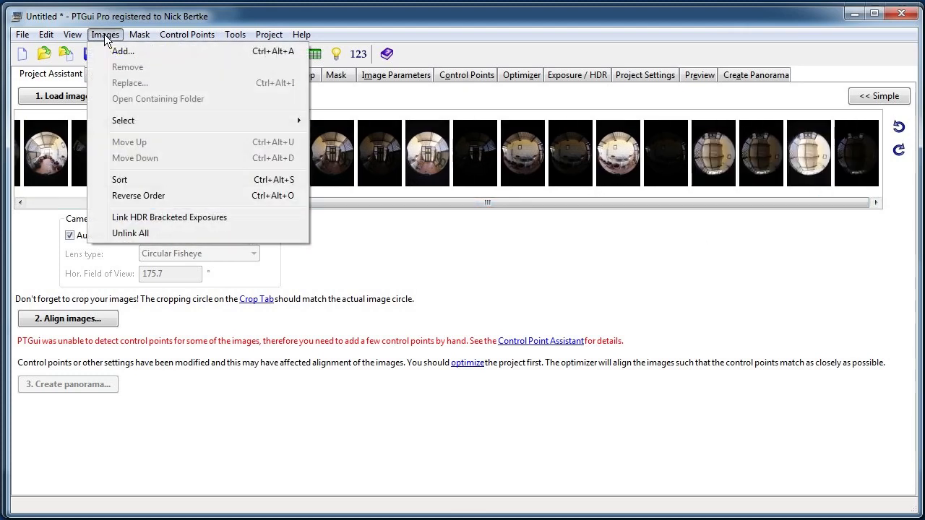
pyautogui.click(219, 216)
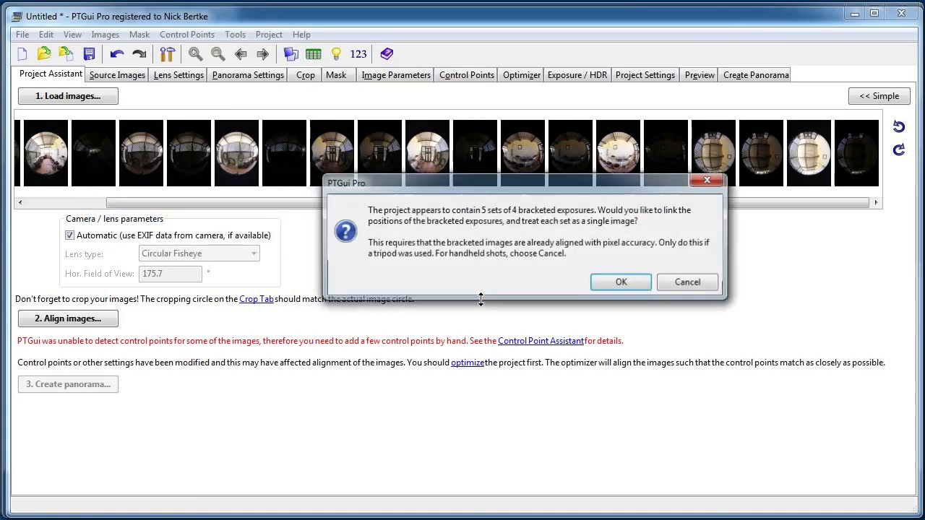
pyautogui.click(614, 286)
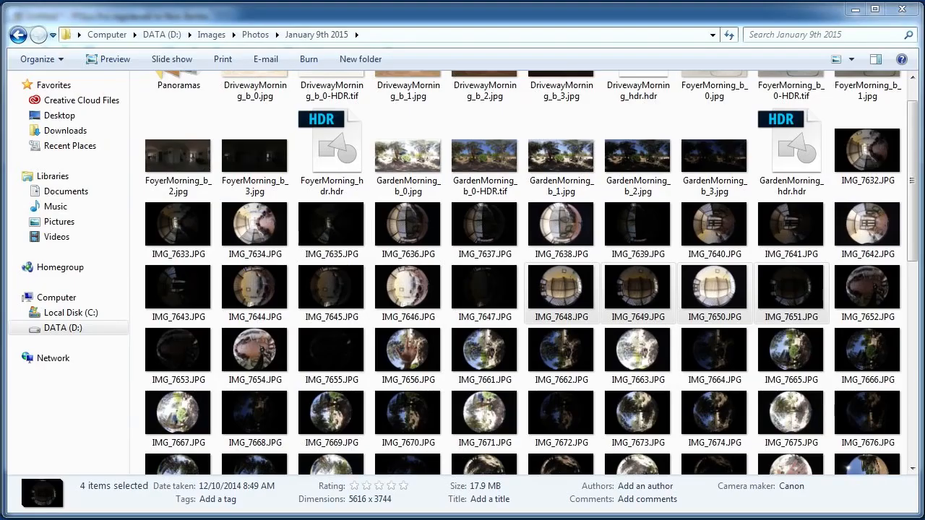
# Look at the ceiling shot IMG_7648.JPG again in the photo viewer and close it.
pyautogui.click(503, 350)
pyautogui.doubleClick(565, 296)
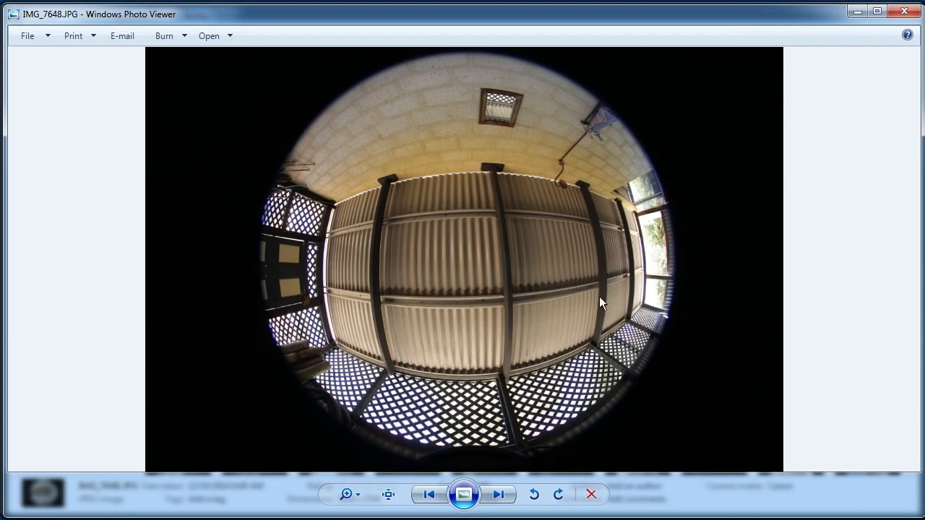
pyautogui.click(904, 10)
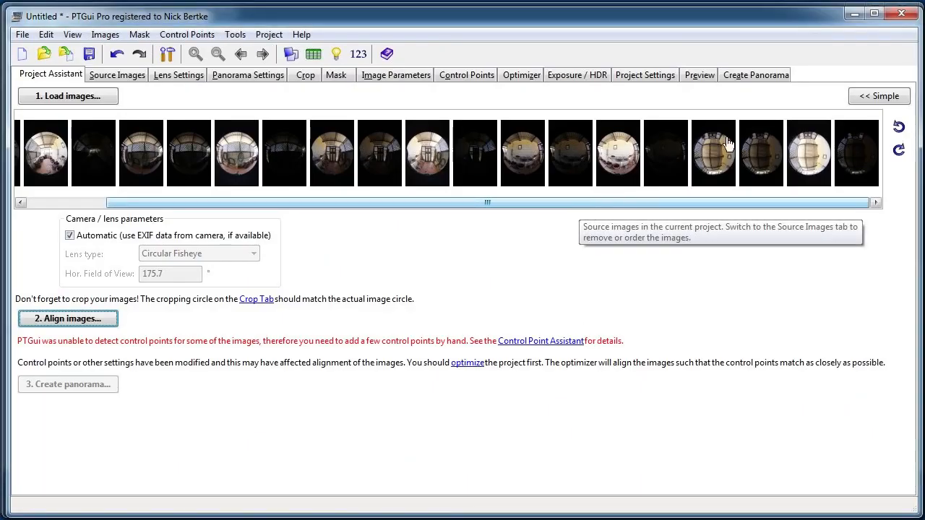
# Align the images with HDR mode enabled, brackets linked and the True HDR method, and accept a new optimizer run.
pyautogui.click(72, 318)
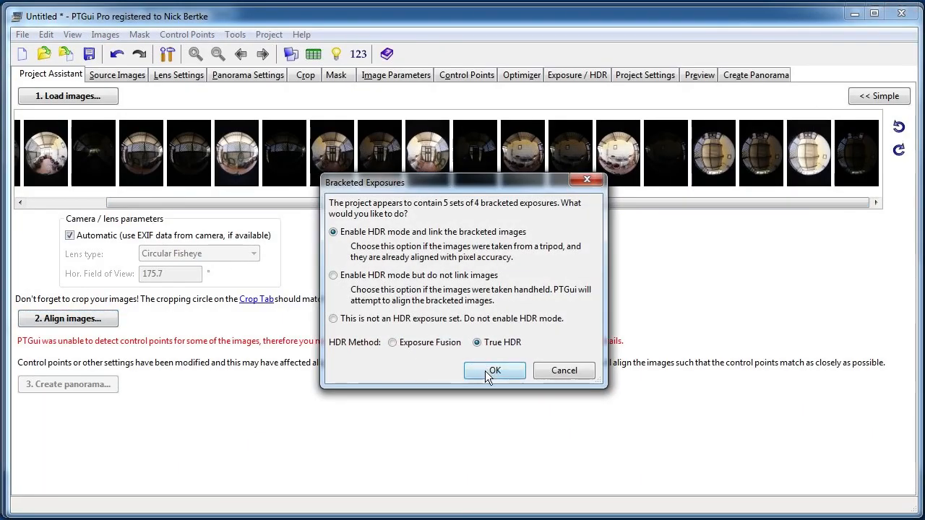
pyautogui.click(490, 371)
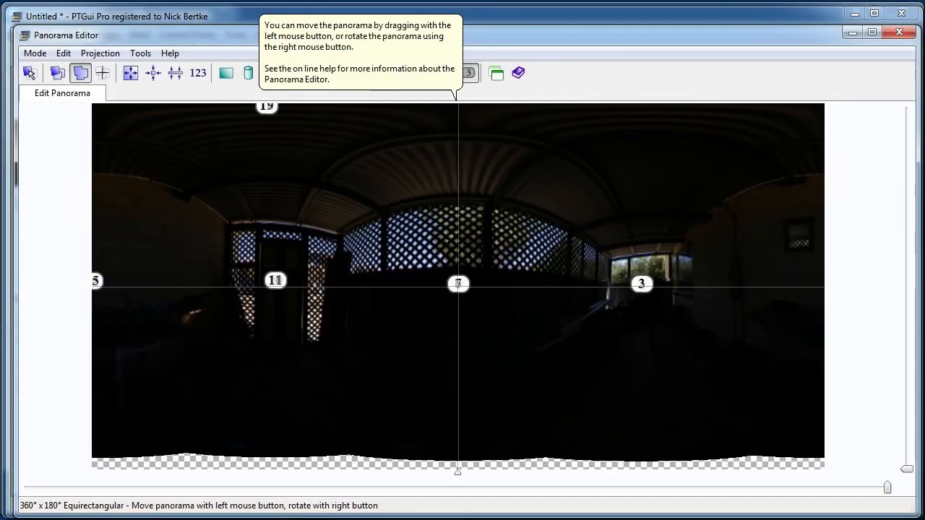
pyautogui.hotkey('alt', 'F4')
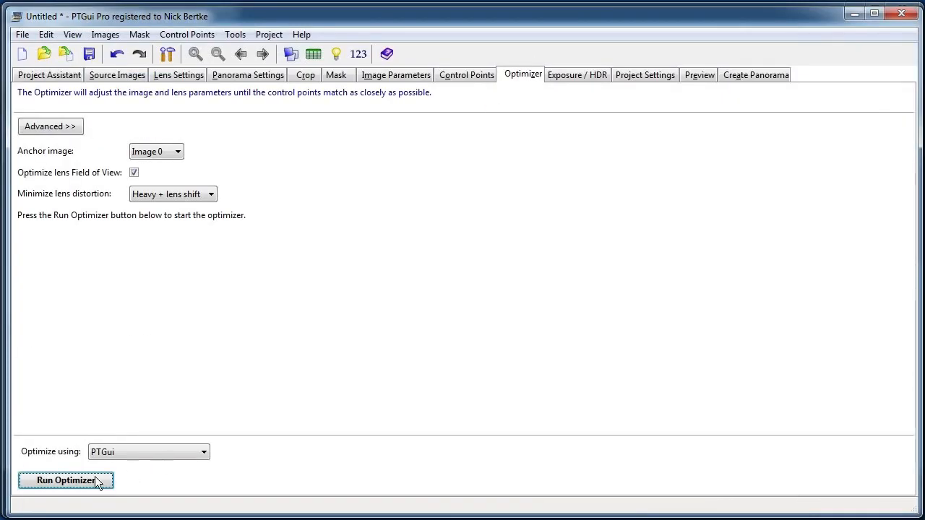
pyautogui.click(93, 480)
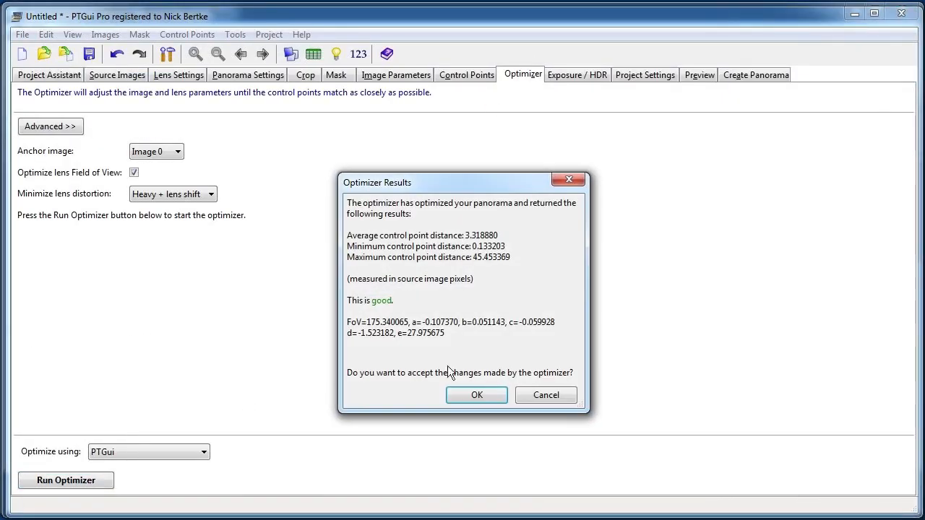
pyautogui.click(461, 390)
# Preview the panorama with all images 0 to 19 included in the default .jpg application and close it.
pyautogui.click(698, 73)
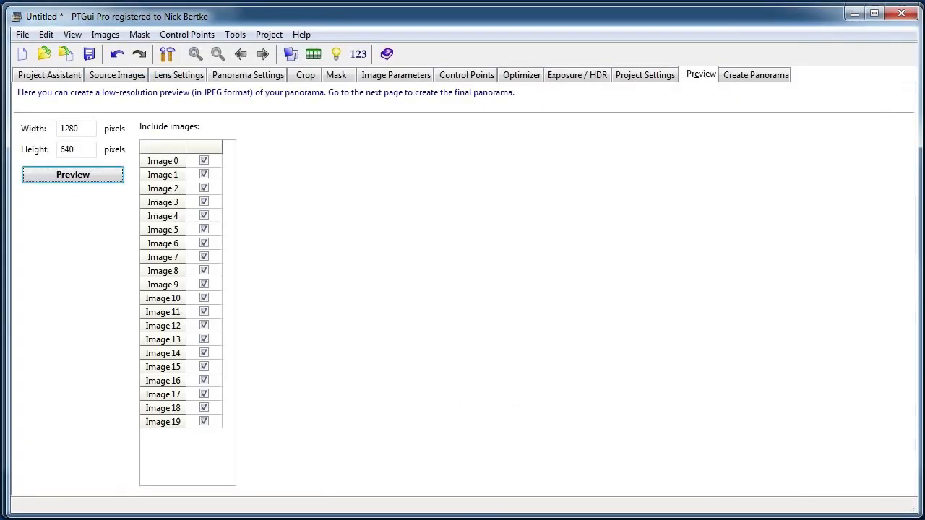
pyautogui.click(85, 181)
pyautogui.click(180, 207)
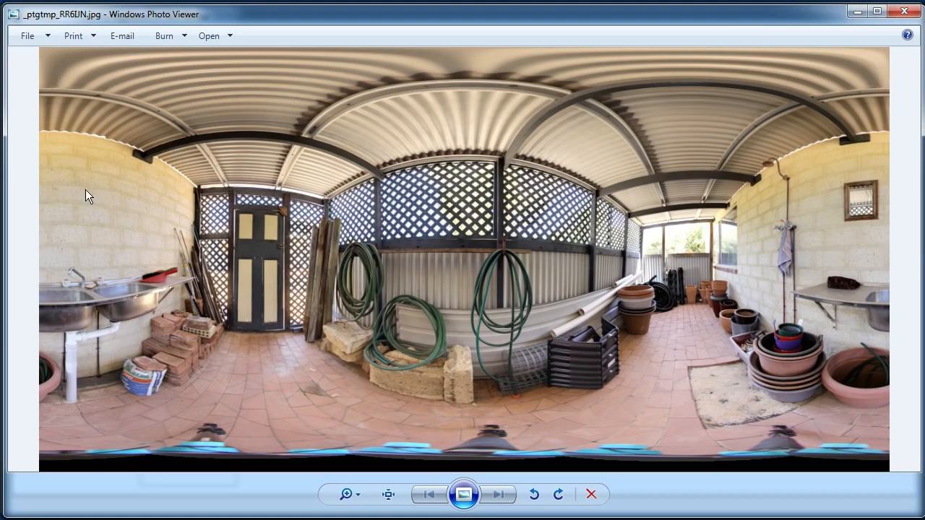
pyautogui.click(903, 11)
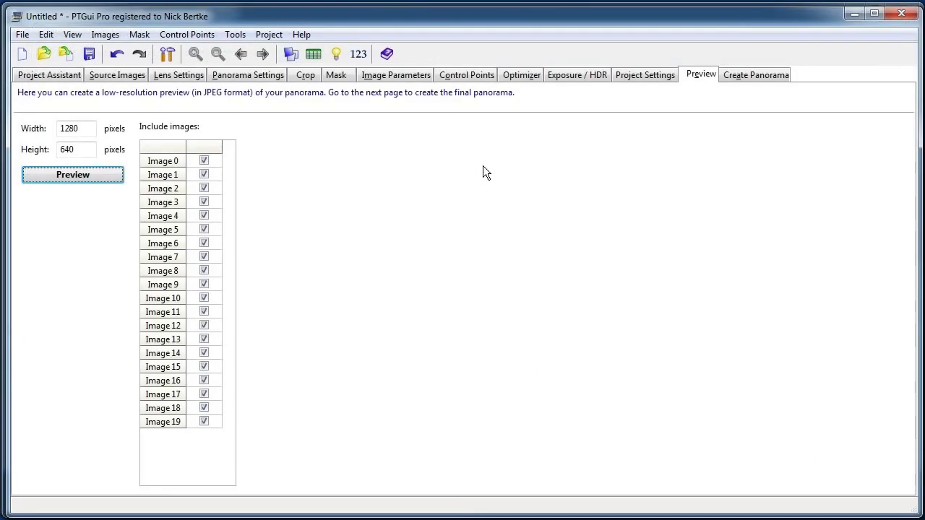
# In the mask of image 16, paint a red outline along the lattice side and lower edge of the corrugated ceiling.
pyautogui.click(332, 75)
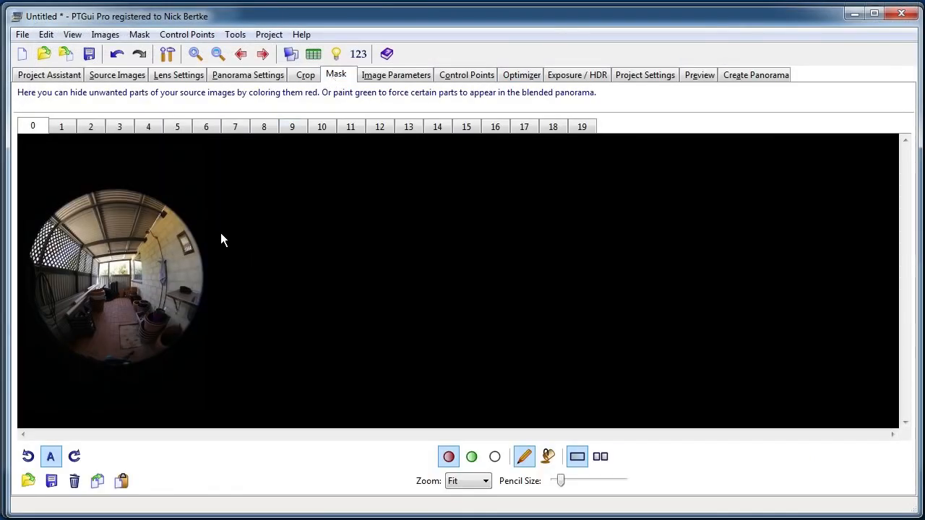
pyautogui.click(479, 126)
pyautogui.click(496, 127)
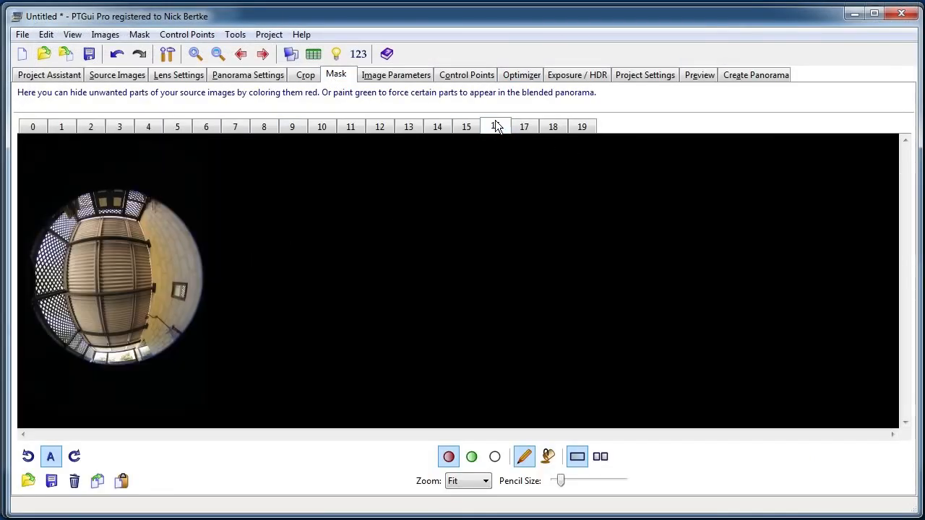
pyautogui.scroll(2, 81, 258)
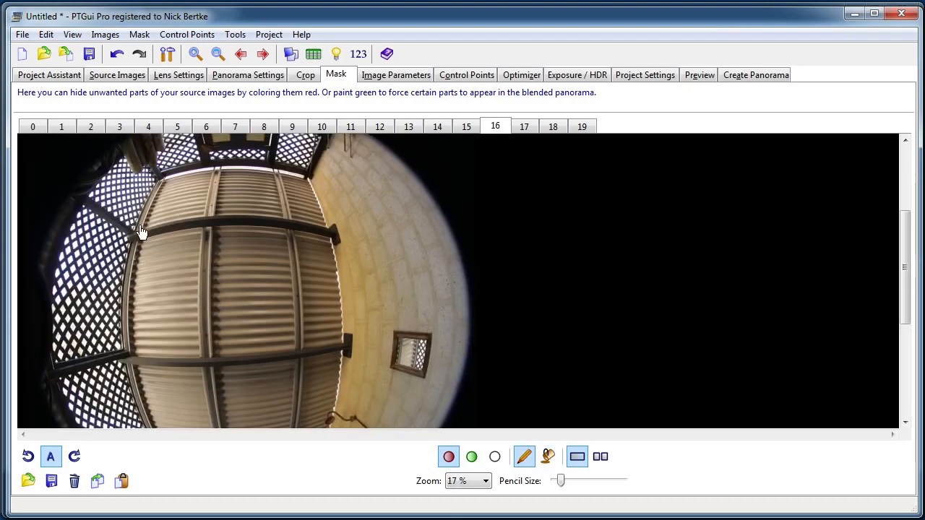
pyautogui.moveTo(414, 352); pyautogui.dragTo(431, 232)
pyautogui.moveTo(281, 189); pyautogui.dragTo(293, 270)
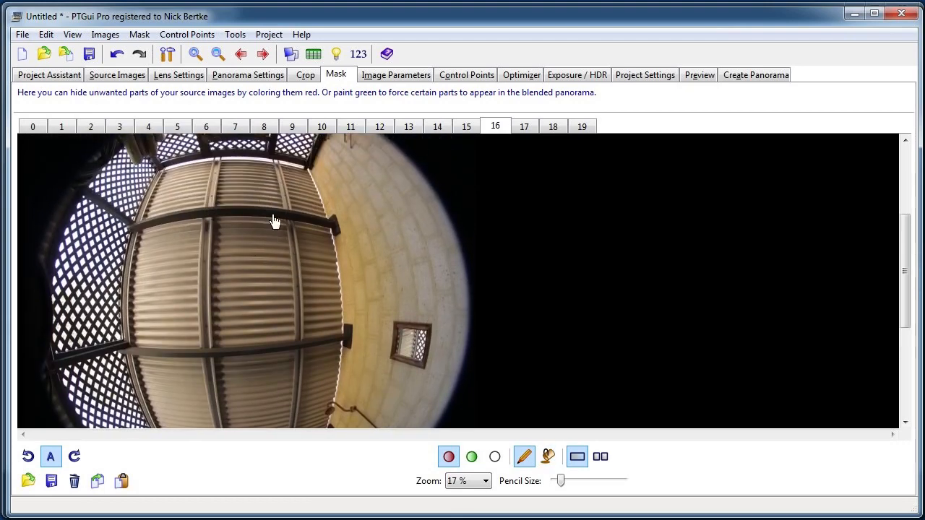
pyautogui.moveTo(274, 222); pyautogui.dragTo(304, 144)
pyautogui.moveTo(314, 241); pyautogui.dragTo(353, 327)
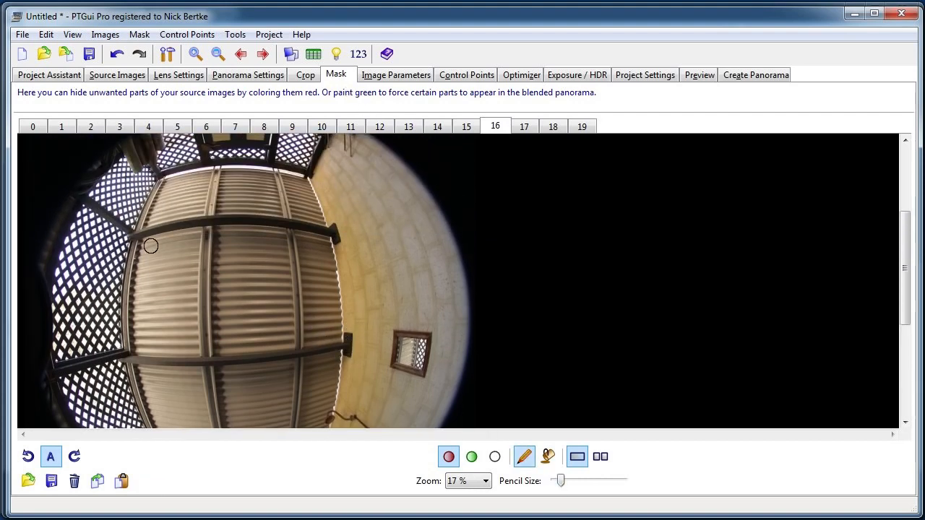
pyautogui.moveTo(150, 183)
pyautogui.mouseDown()
pyautogui.moveTo(123, 239)
pyautogui.moveTo(117, 308)
pyautogui.moveTo(131, 362)
pyautogui.mouseUp()
pyautogui.scroll(-3, 131, 361)
pyautogui.moveTo(118, 230)
pyautogui.mouseDown()
pyautogui.moveTo(127, 284)
pyautogui.moveTo(164, 357)
pyautogui.moveTo(211, 369)
pyautogui.moveTo(300, 367)
pyautogui.mouseUp()
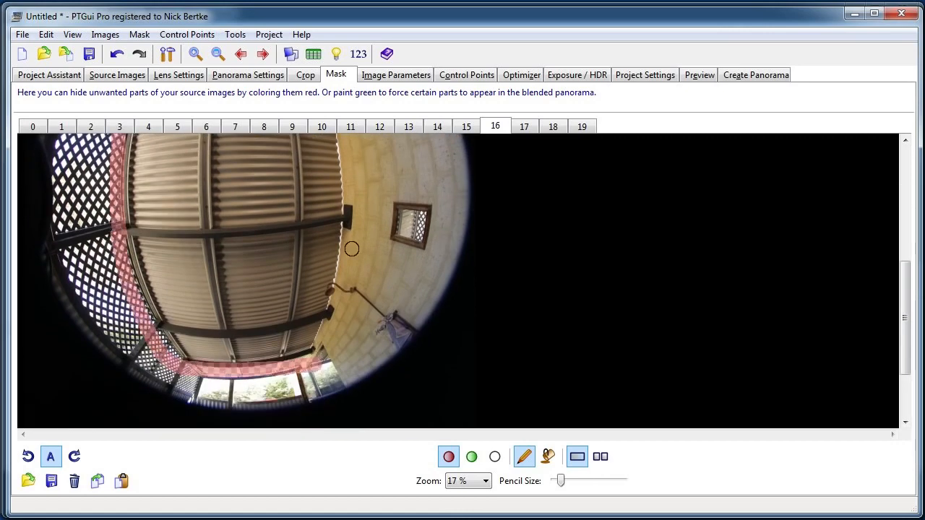
# Continue the red mask outline along the brick wall side and upper edge of the ceiling, closing the loop around it.
pyautogui.scroll(4, 351, 248)
pyautogui.moveTo(316, 192)
pyautogui.mouseDown()
pyautogui.moveTo(343, 251)
pyautogui.moveTo(351, 365)
pyautogui.mouseUp()
pyautogui.scroll(-3, 352, 240)
pyautogui.moveTo(351, 240)
pyautogui.mouseDown()
pyautogui.moveTo(341, 302)
pyautogui.moveTo(309, 383)
pyautogui.mouseUp()
pyautogui.scroll(4, 329, 239)
pyautogui.moveTo(318, 230)
pyautogui.mouseDown()
pyautogui.moveTo(209, 226)
pyautogui.moveTo(164, 237)
pyautogui.mouseUp()
pyautogui.scroll(-4, 279, 310)
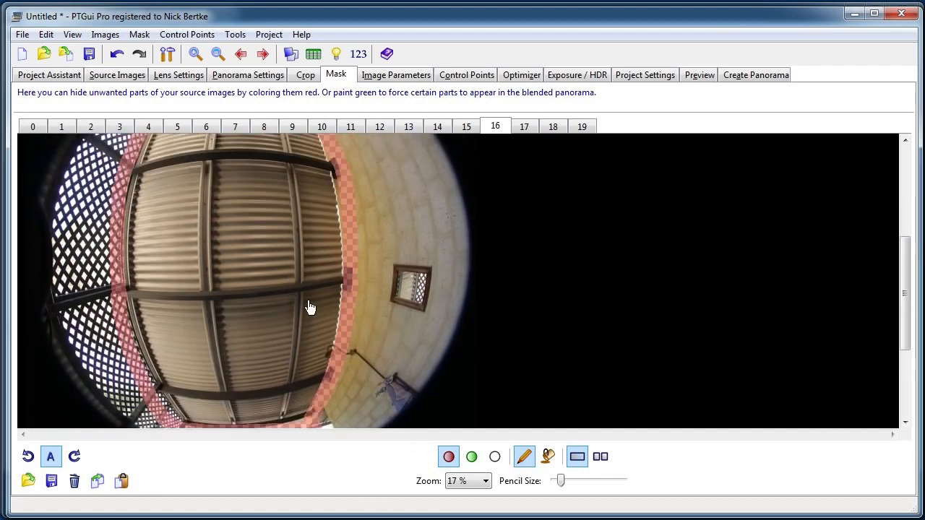
pyautogui.scroll(1, 324, 238)
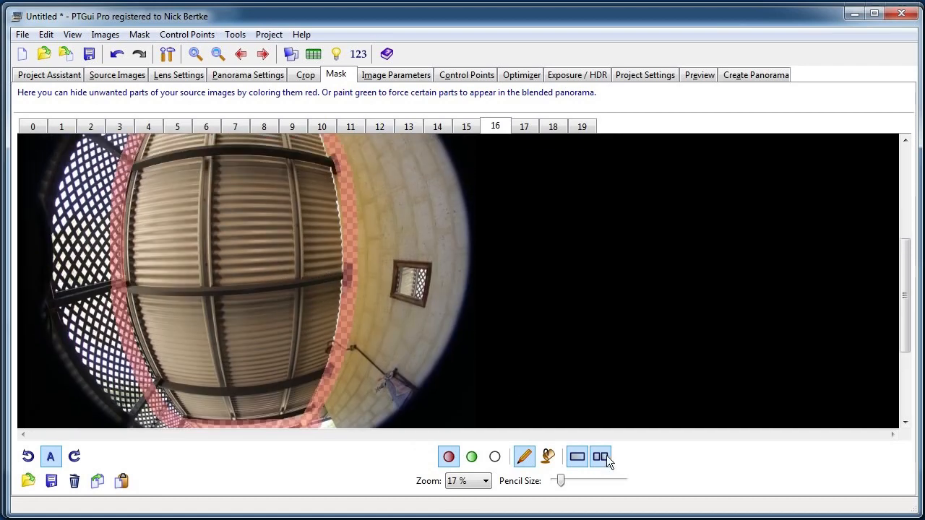
# Flood-fill everything outside the ceiling outline in image 16 with red so the walls and lattice are hidden.
pyautogui.click(547, 456)
pyautogui.click(392, 248)
pyautogui.scroll(2, 391, 311)
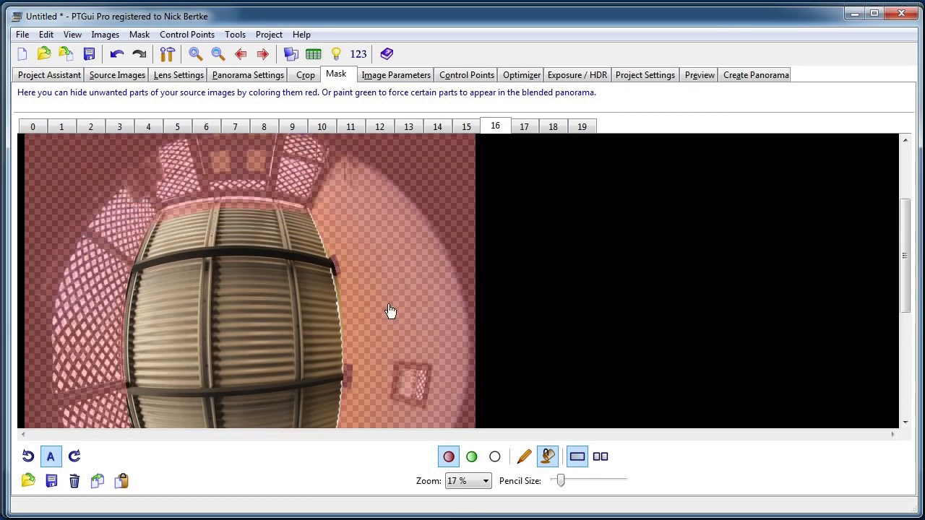
pyautogui.scroll(-5, 388, 250)
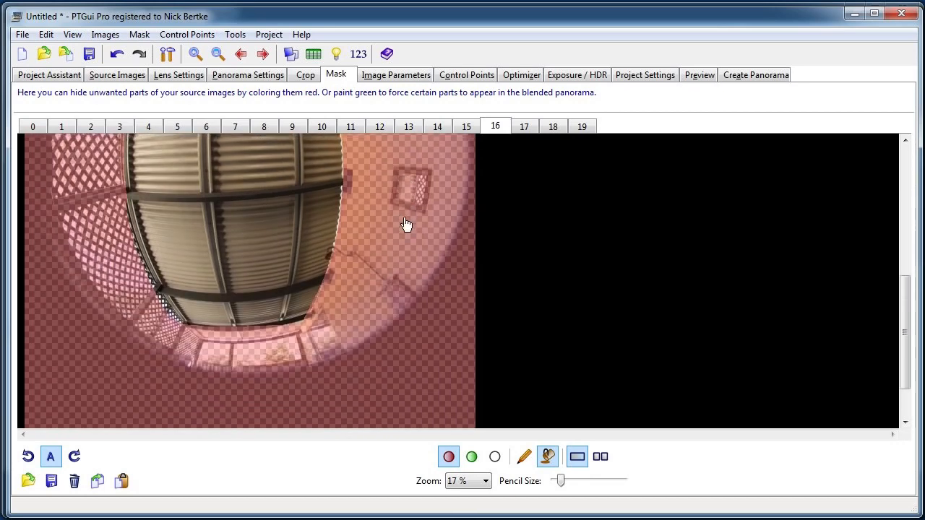
pyautogui.scroll(4, 201, 337)
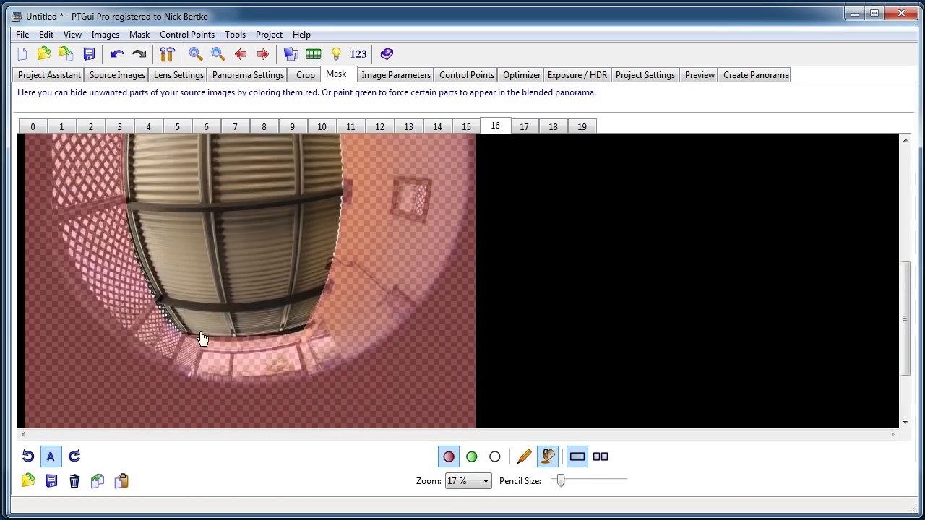
pyautogui.scroll(-3, 282, 227)
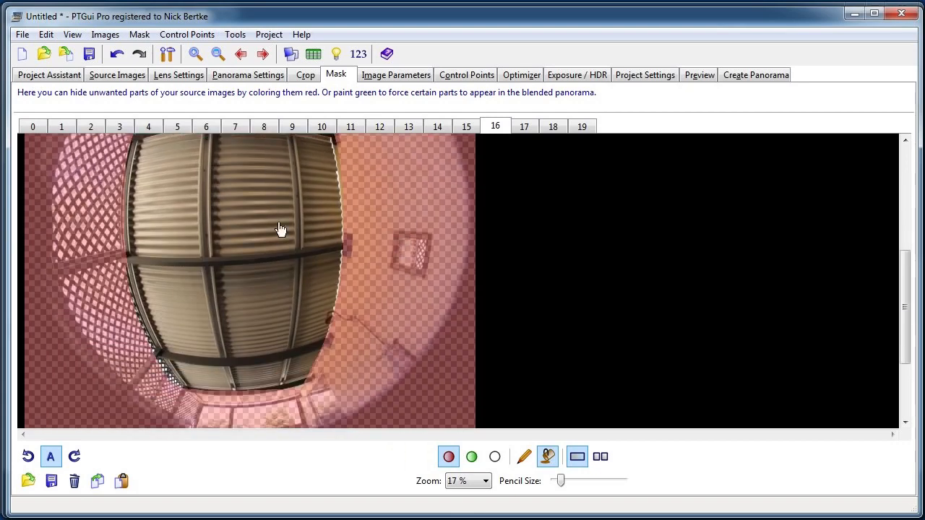
pyautogui.scroll(3, 266, 206)
pyautogui.scroll(-1, 284, 260)
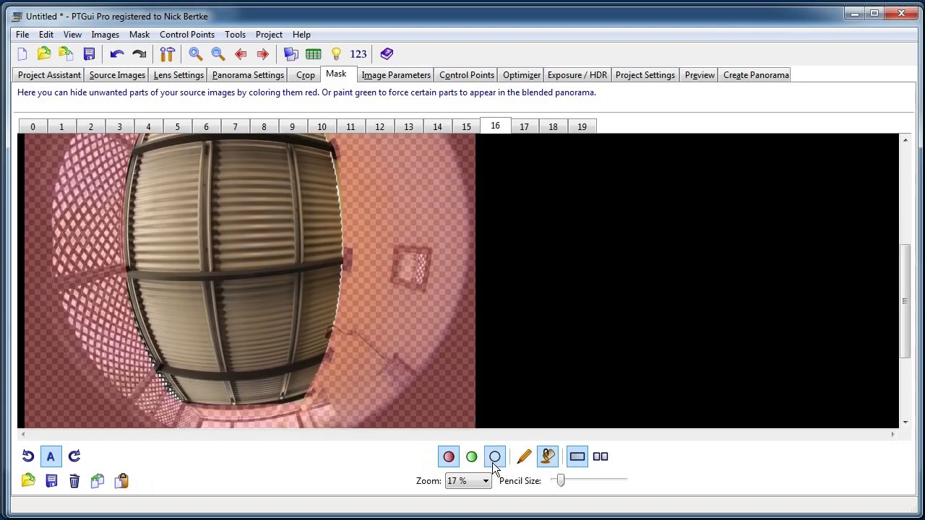
# Flood-fill the ceiling inside the outline of image 16 with green to force it into the blended panorama.
pyautogui.click(472, 458)
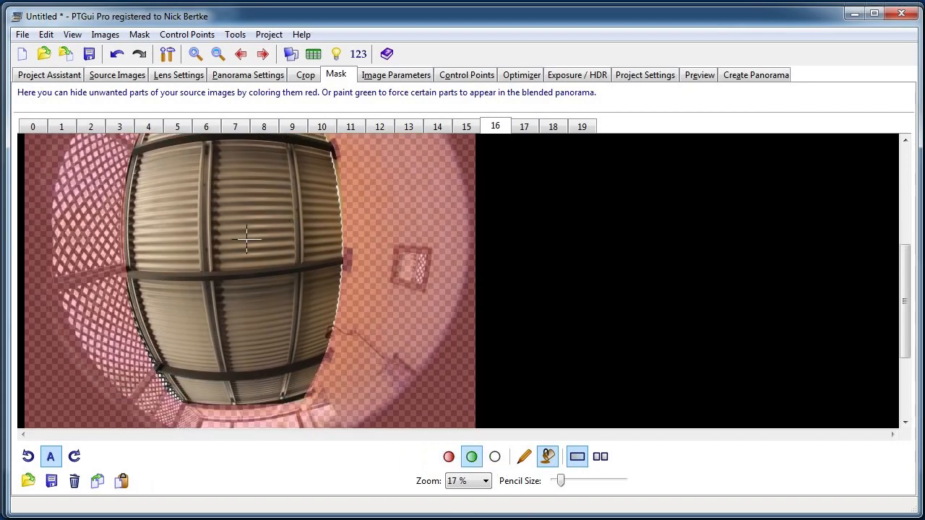
pyautogui.scroll(1, 257, 263)
pyautogui.moveTo(316, 271); pyautogui.dragTo(256, 268)
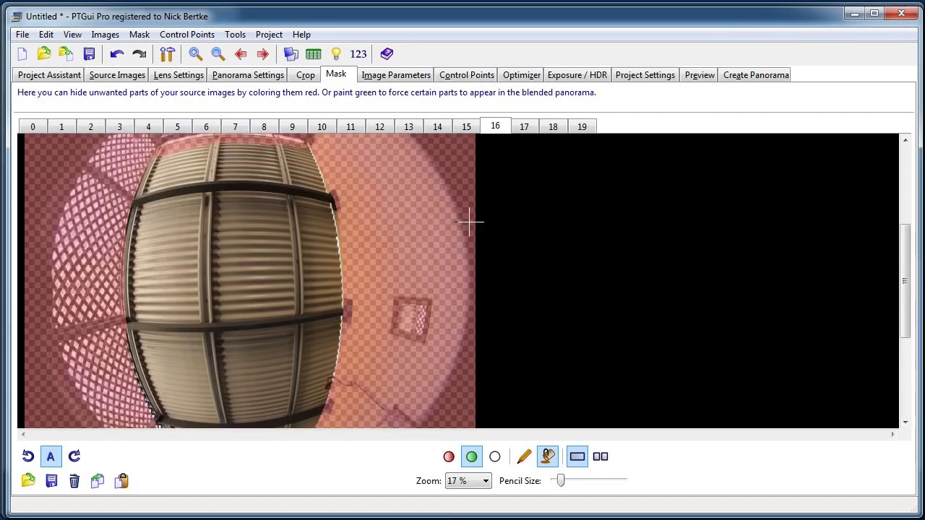
pyautogui.scroll(-1, 354, 304)
pyautogui.click(222, 289)
pyautogui.scroll(1, 266, 298)
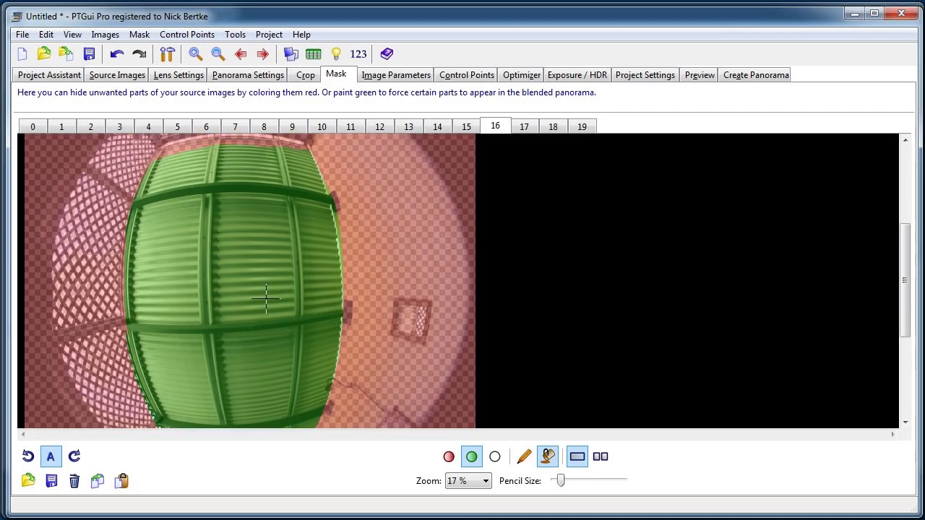
# Run the optimizer again with PTGui and accept its result.
pyautogui.click(701, 75)
pyautogui.click(522, 76)
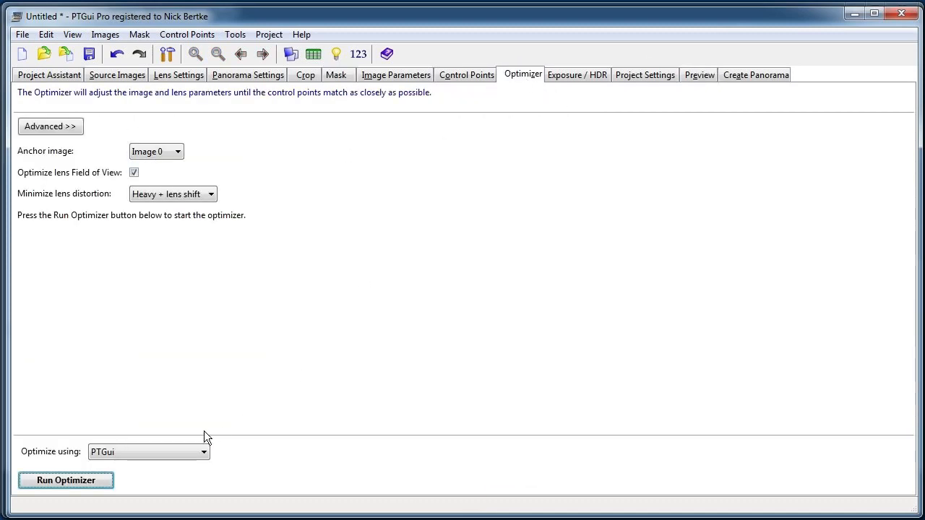
pyautogui.click(66, 480)
pyautogui.click(476, 391)
# Preview the masked panorama with all images included in the default .jpg application, inspect the ceiling and close it.
pyautogui.click(695, 75)
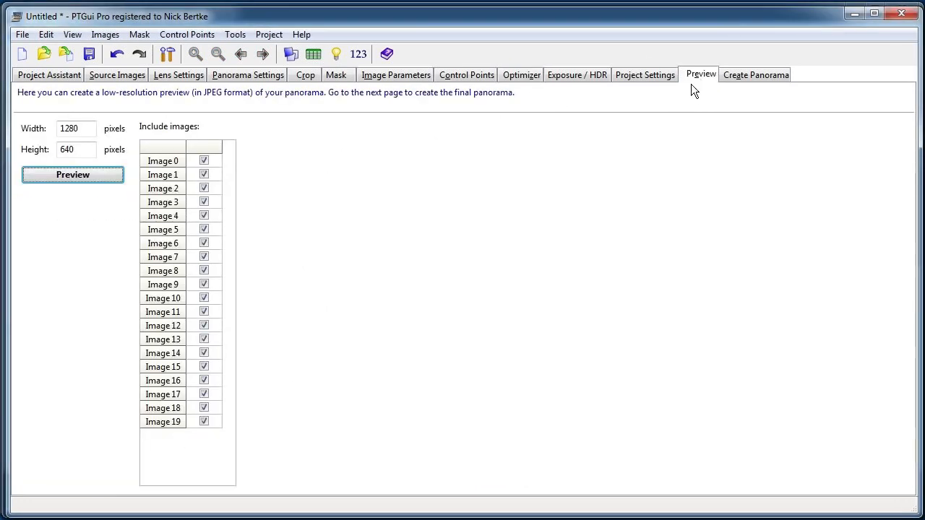
pyautogui.click(88, 178)
pyautogui.click(115, 190)
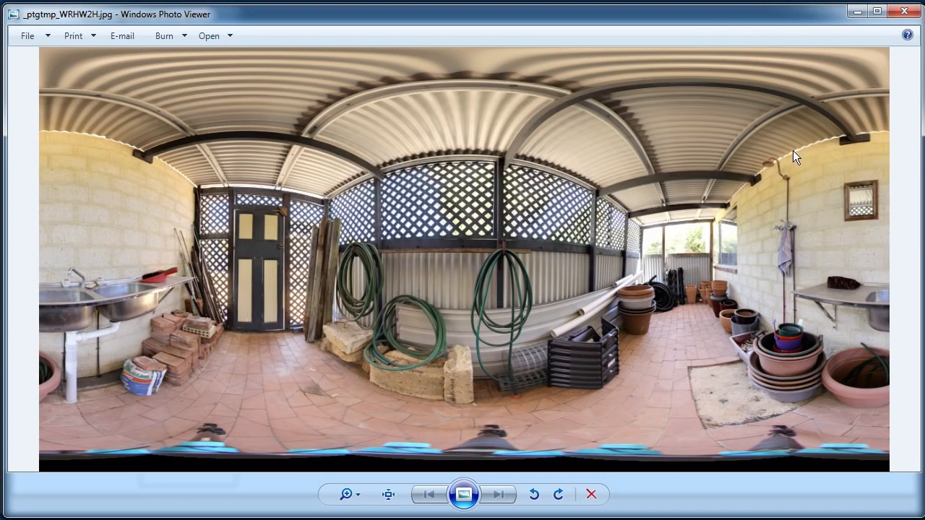
pyautogui.click(904, 13)
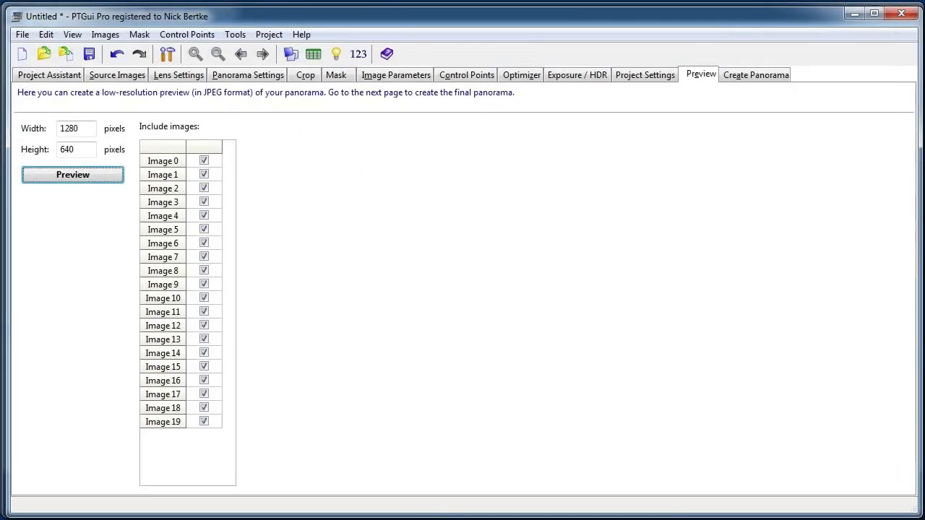
# Open IMG_7642.JPG from the January 9th 2015 folder and examine the tripod at full size along the floor edge.
pyautogui.hotkey('alt', 'Tab')
pyautogui.click(487, 355)
pyautogui.click(636, 280)
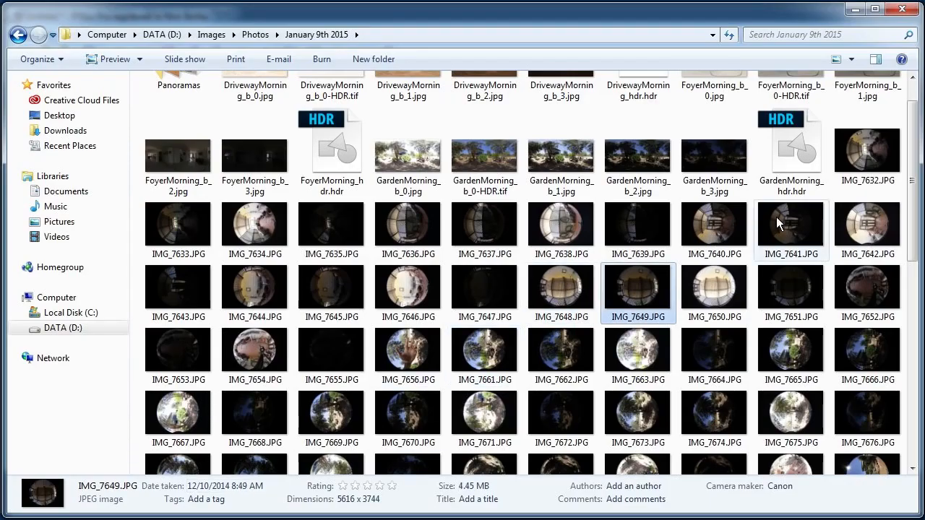
pyautogui.click(846, 217)
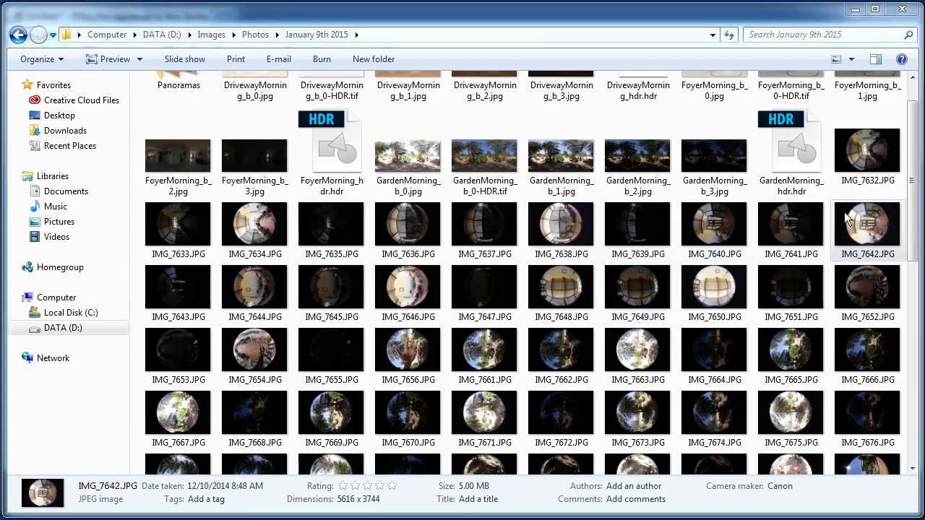
pyautogui.doubleClick(845, 212)
pyautogui.click(389, 494)
pyautogui.moveTo(754, 279); pyautogui.dragTo(62, 242)
pyautogui.moveTo(487, 323); pyautogui.dragTo(485, 388)
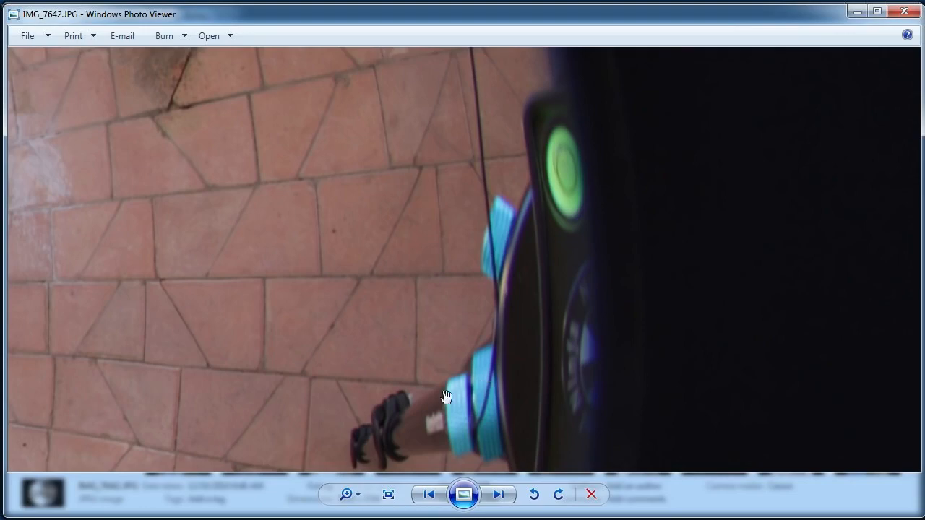
pyautogui.click(388, 495)
pyautogui.hotkey('alt', 'Tab')
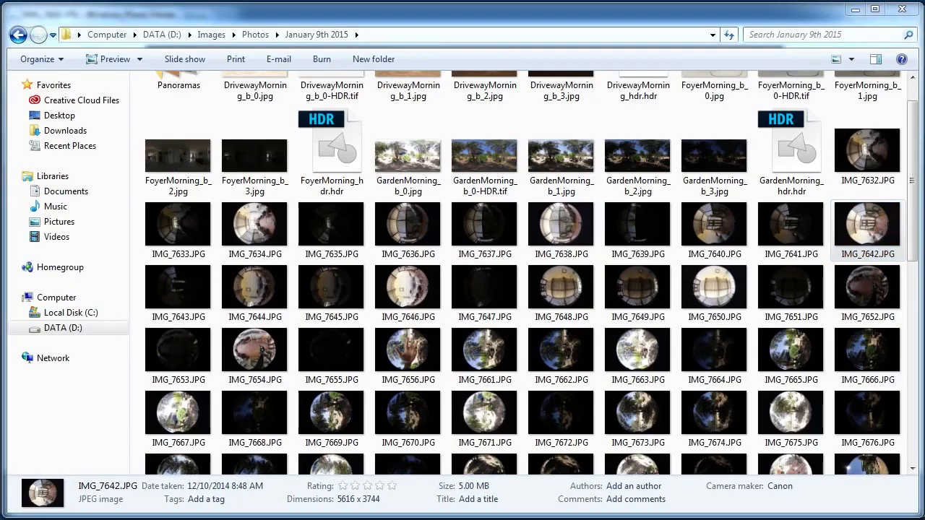
pyautogui.hotkey('alt', 'Tab')
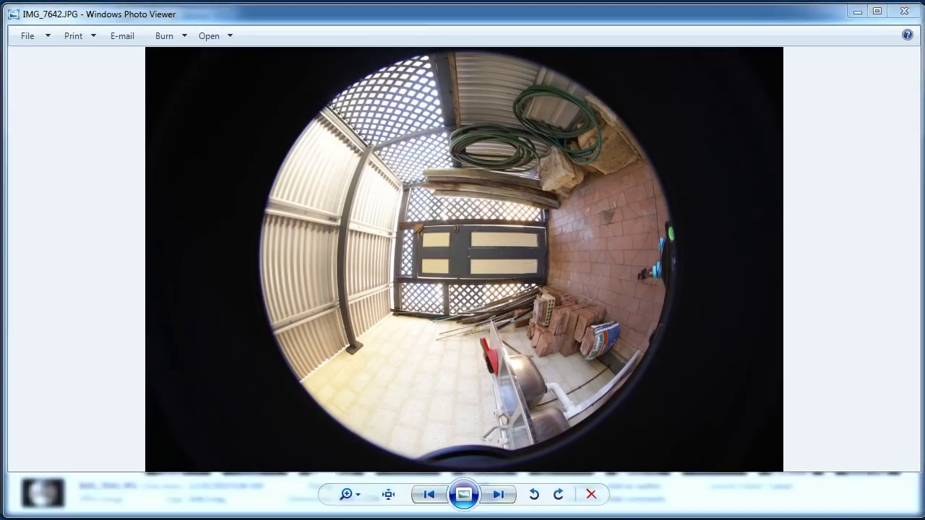
# Return to PTGui, preview the panorama again in the default .jpg application, inspect the tripod area at the bottom and close it.
pyautogui.hotkey('alt', 'Tab')
pyautogui.hotkey('alt', 'Tab')
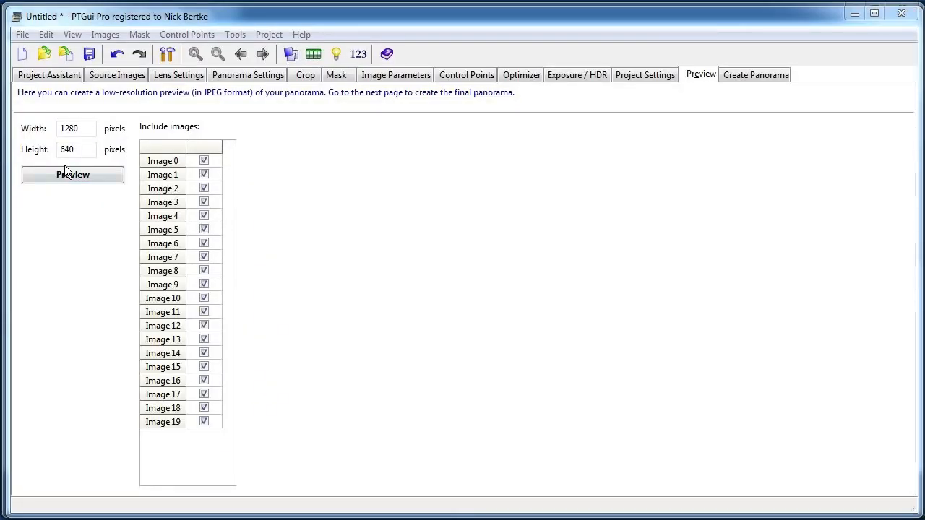
pyautogui.click(66, 168)
pyautogui.click(122, 191)
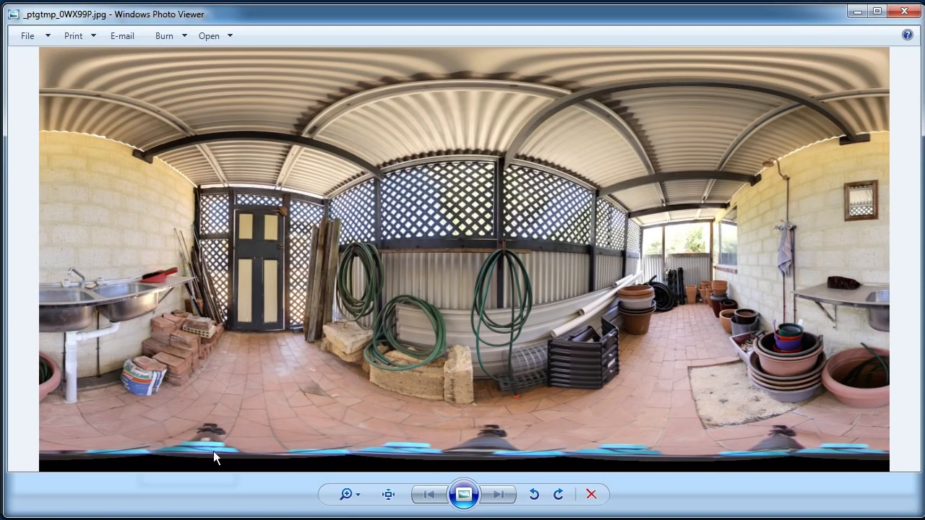
pyautogui.click(909, 14)
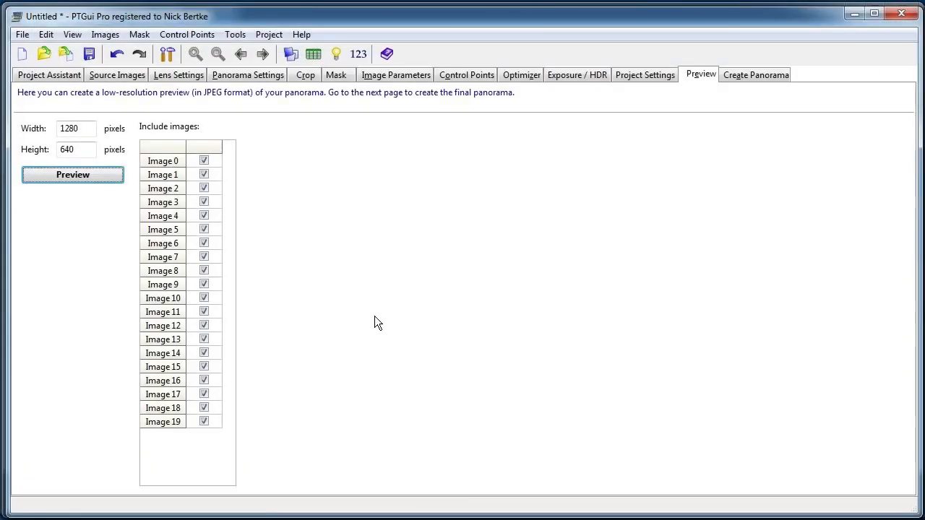
# Open the floor shot IMG_7654.JPG from the photo folder and browse through its neighbouring photos up to IMG_7656.JPG and back.
pyautogui.click(252, 519)
pyautogui.click(520, 344)
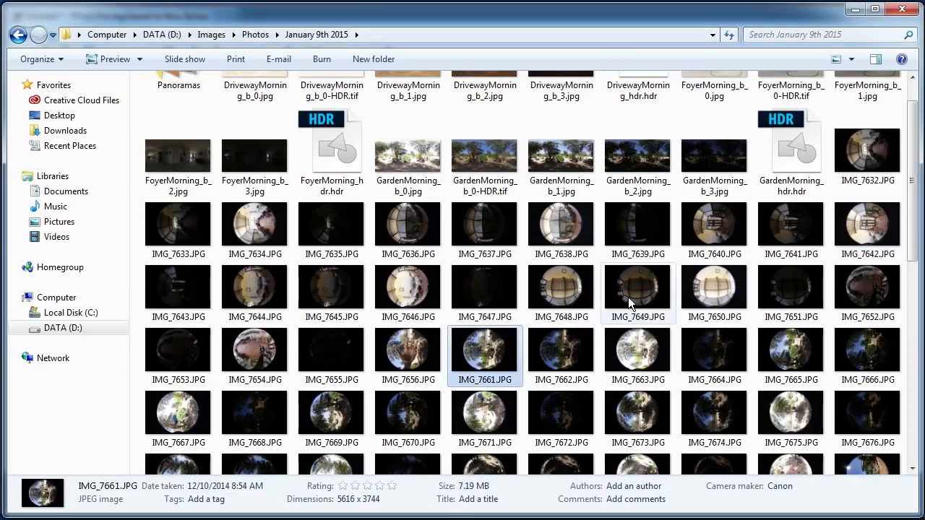
pyautogui.moveTo(912, 234)
pyautogui.mouseDown()
pyautogui.moveTo(911, 258)
pyautogui.moveTo(911, 246)
pyautogui.mouseUp()
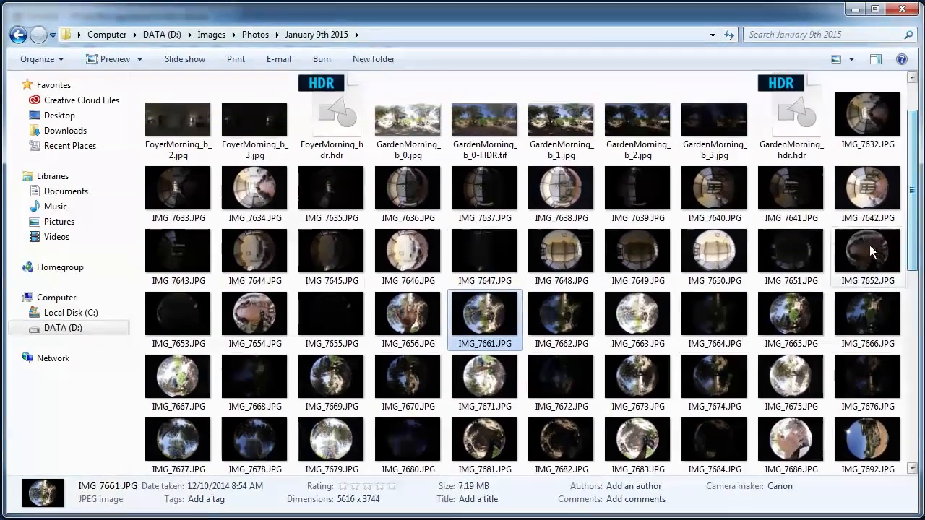
pyautogui.click(432, 258)
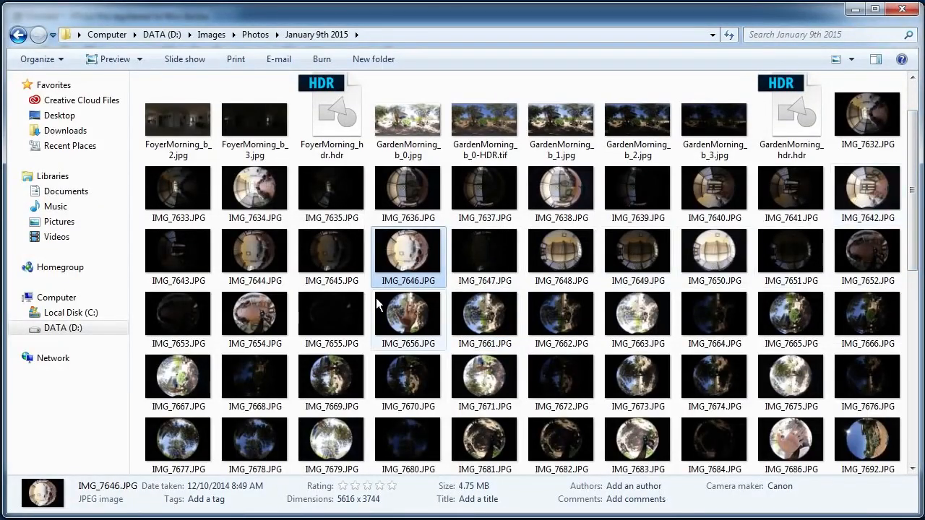
pyautogui.doubleClick(265, 304)
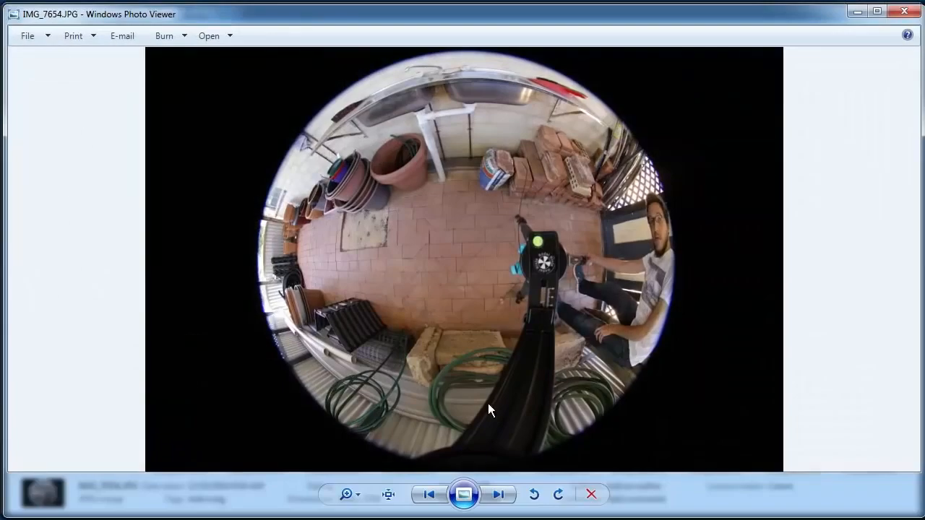
pyautogui.click(428, 494)
pyautogui.click(496, 494)
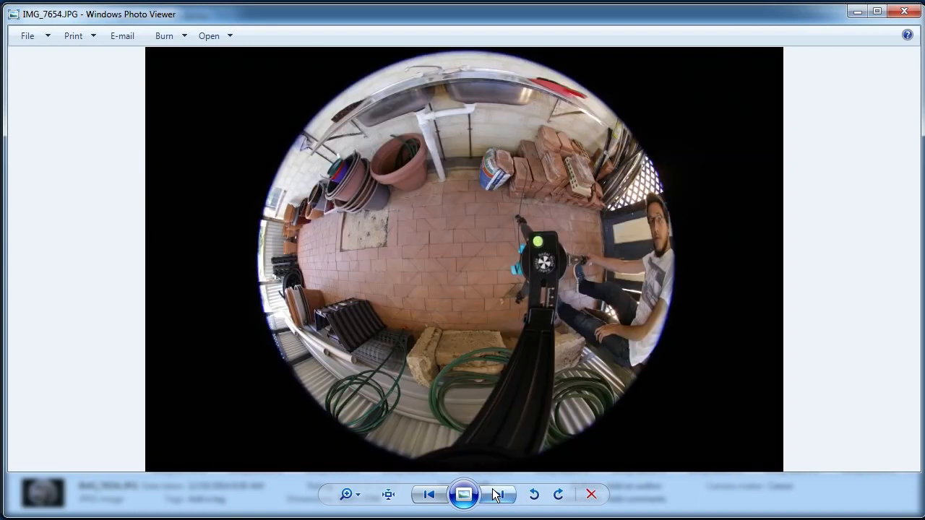
pyautogui.click(497, 494)
pyautogui.click(488, 496)
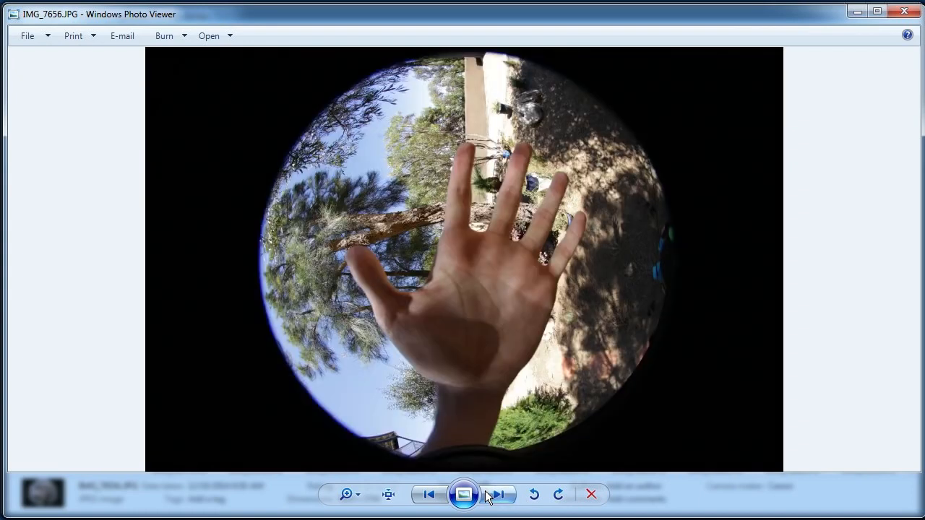
pyautogui.click(427, 496)
pyautogui.click(426, 497)
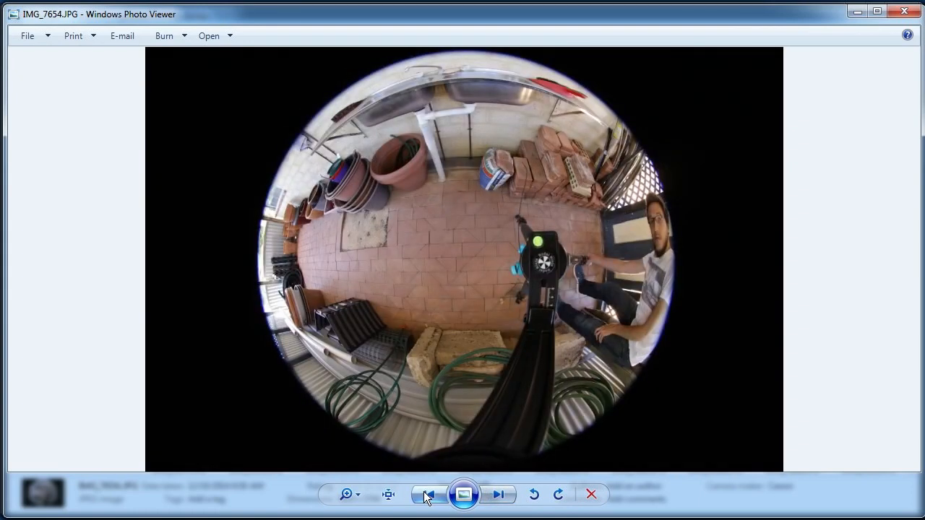
# Flip back through the floor shots to IMG_7652.JPG and return to IMG_7654.JPG.
pyautogui.click(426, 495)
pyautogui.click(427, 496)
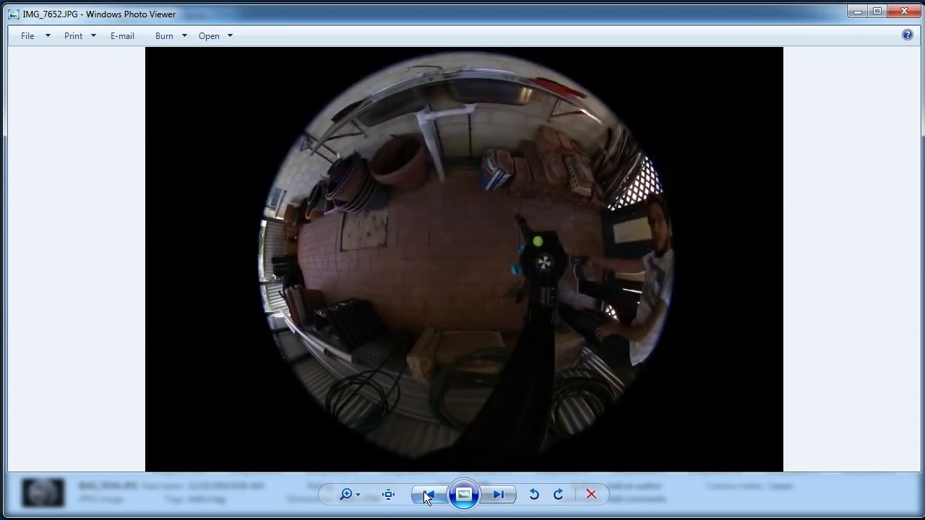
pyautogui.click(488, 496)
pyautogui.click(488, 496)
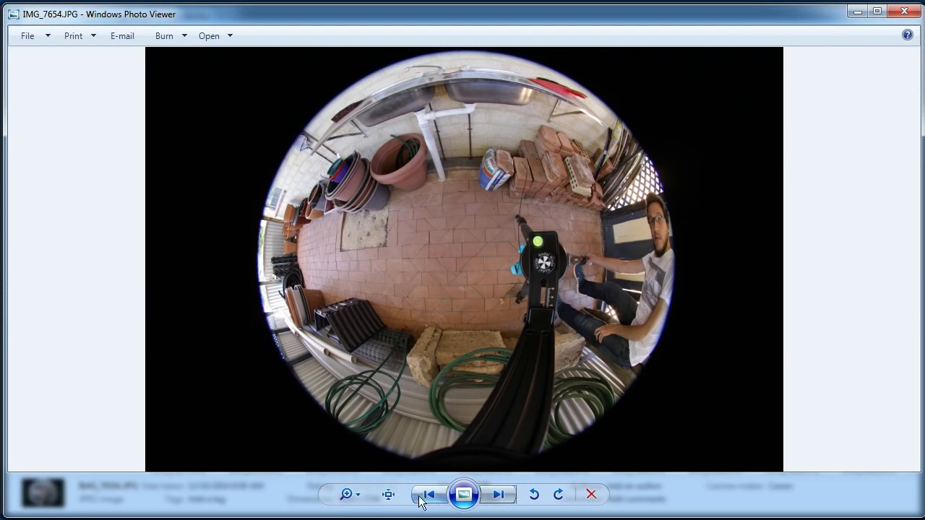
# Examine the paved floor of IMG_7654.JPG at full size, and zoom back out to inspect the area around the tripod.
pyautogui.click(388, 495)
pyautogui.moveTo(392, 256); pyautogui.dragTo(457, 255)
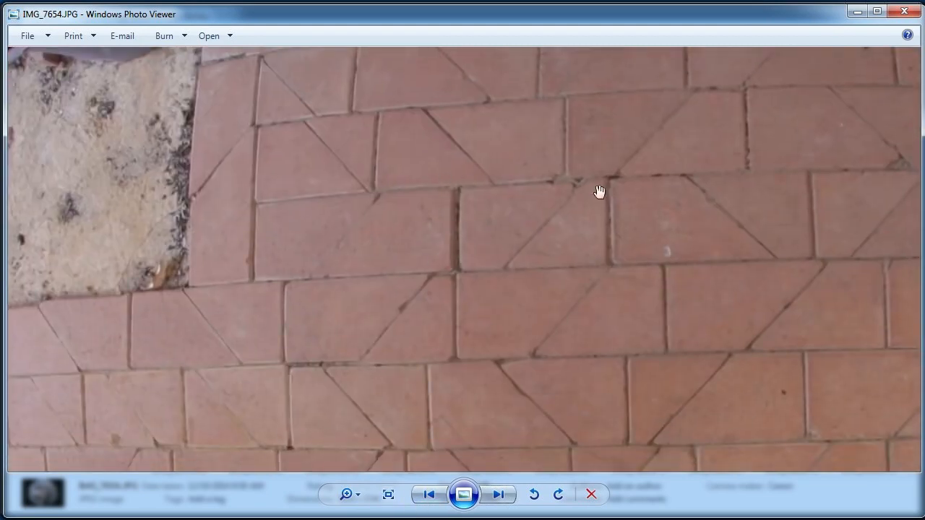
pyautogui.moveTo(604, 399); pyautogui.dragTo(603, 94)
pyautogui.moveTo(470, 260); pyautogui.dragTo(464, 440)
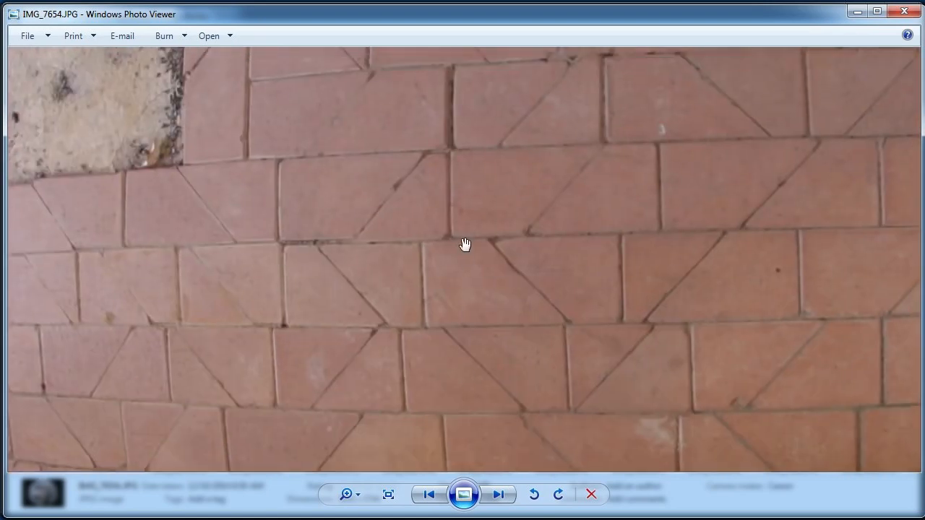
pyautogui.scroll(-2, 441, 167)
pyautogui.scroll(-3, 442, 224)
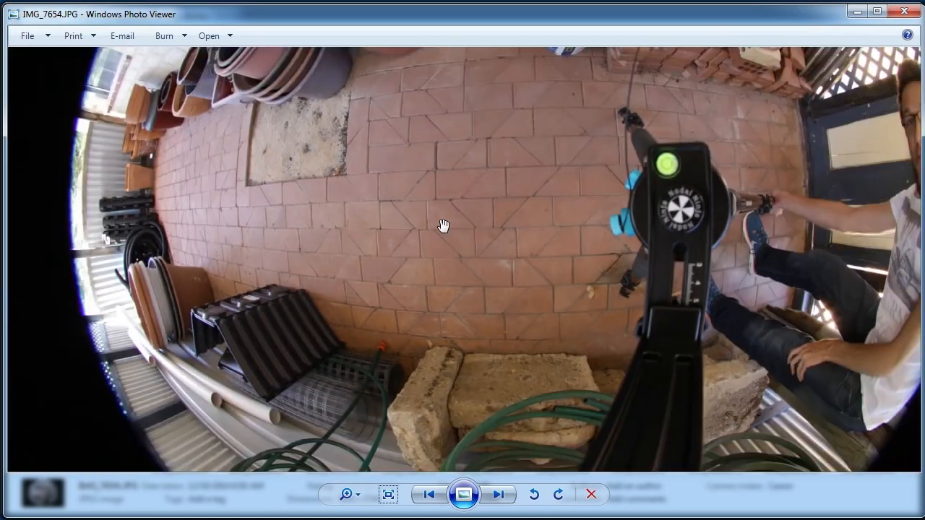
pyautogui.moveTo(452, 174); pyautogui.dragTo(445, 249)
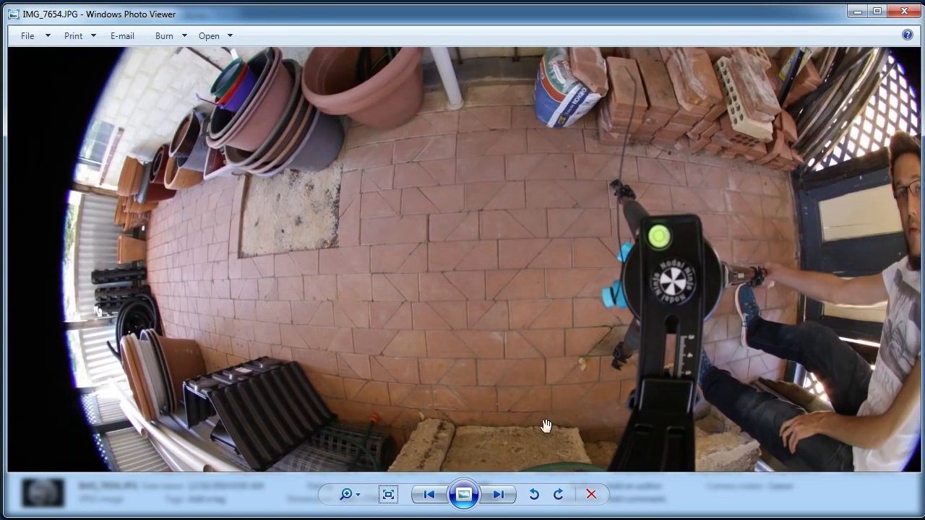
pyautogui.moveTo(419, 213)
pyautogui.mouseDown()
pyautogui.moveTo(417, 190)
pyautogui.moveTo(410, 210)
pyautogui.mouseUp()
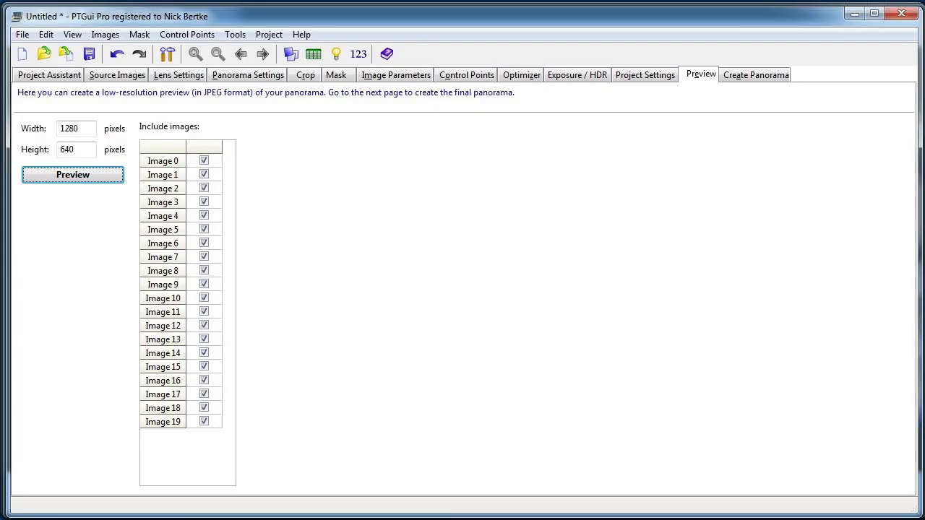
# Switch to PTGui and review the advanced Optimizer settings, including the list of images whose control points are used.
pyautogui.click(522, 74)
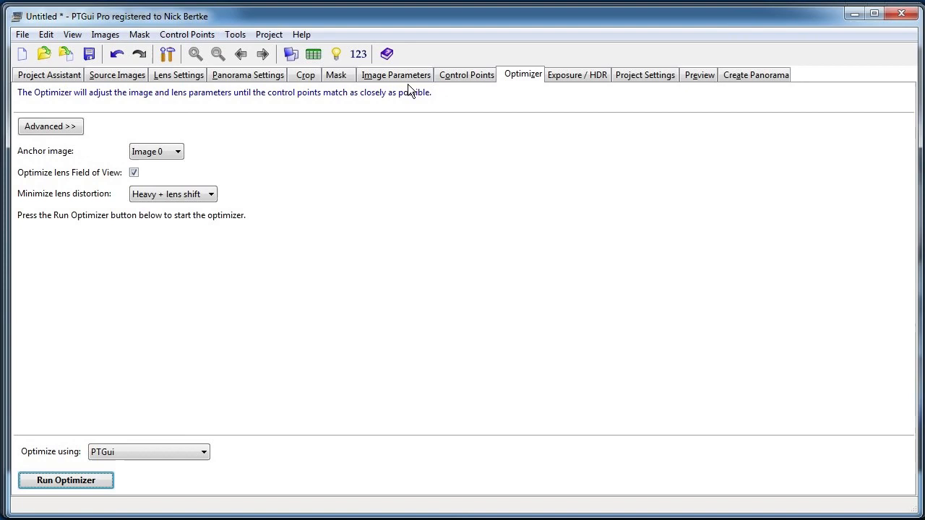
pyautogui.click(69, 130)
pyautogui.scroll(-1, 903, 282)
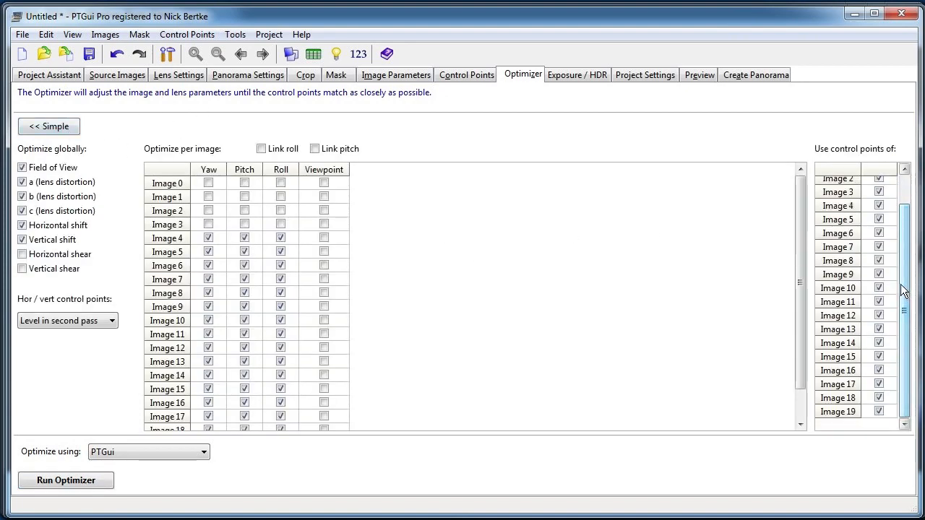
pyautogui.scroll(-1, 798, 314)
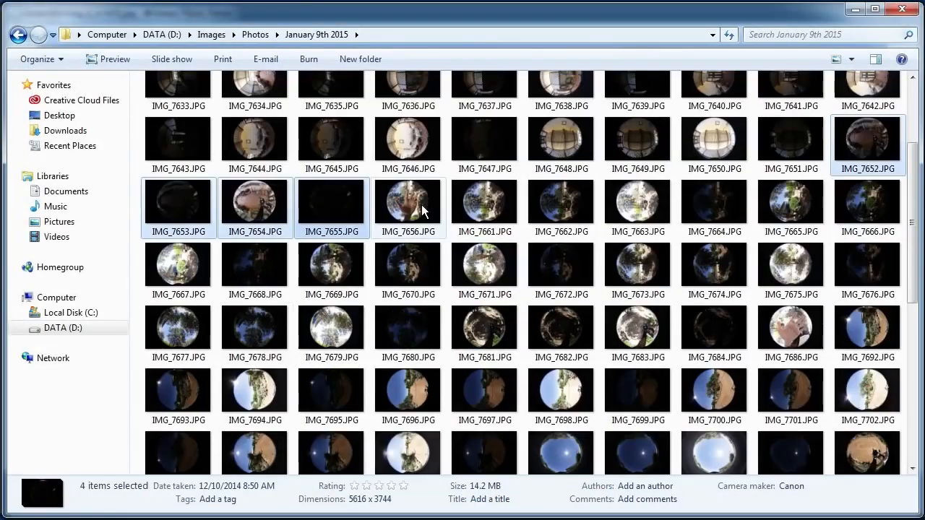
# Return to the January 9th 2015 folder and view the hand shot IMG_7656.JPG that follows the floor set.
pyautogui.doubleClick(422, 205)
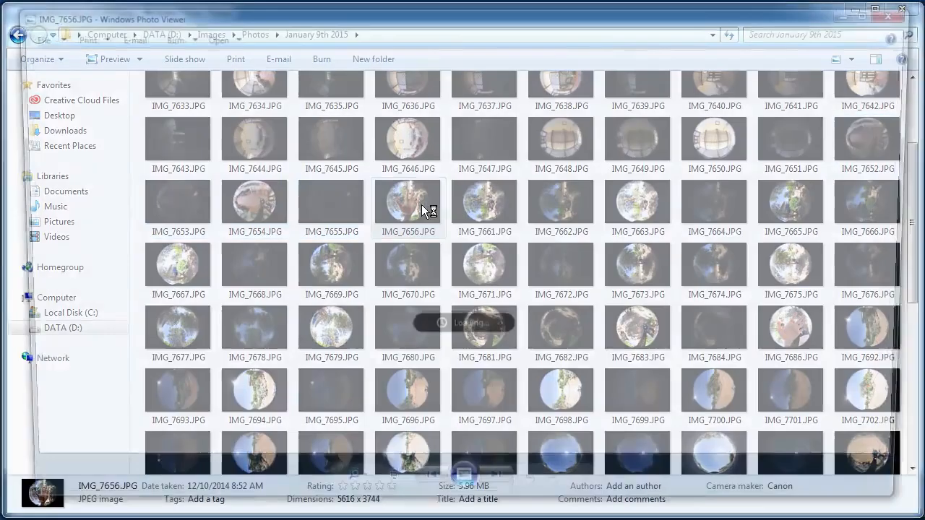
pyautogui.click(903, 11)
pyautogui.click(341, 216)
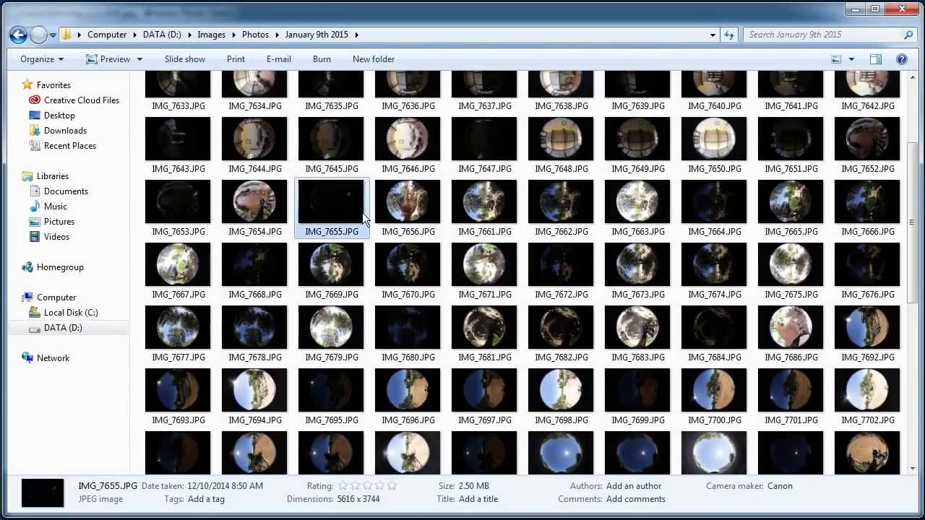
pyautogui.doubleClick(406, 207)
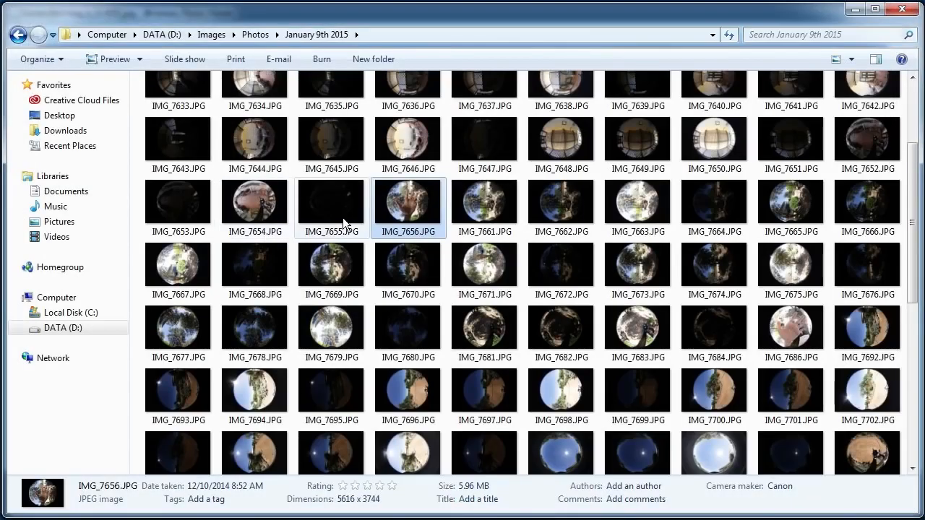
# Add the four floor exposures IMG_7652.JPG to IMG_7655.JPG from the folder to the end of the PTGui project's source images.
pyautogui.click(343, 217)
pyautogui.press('Left')
pyautogui.press('Left')
pyautogui.press('Left')
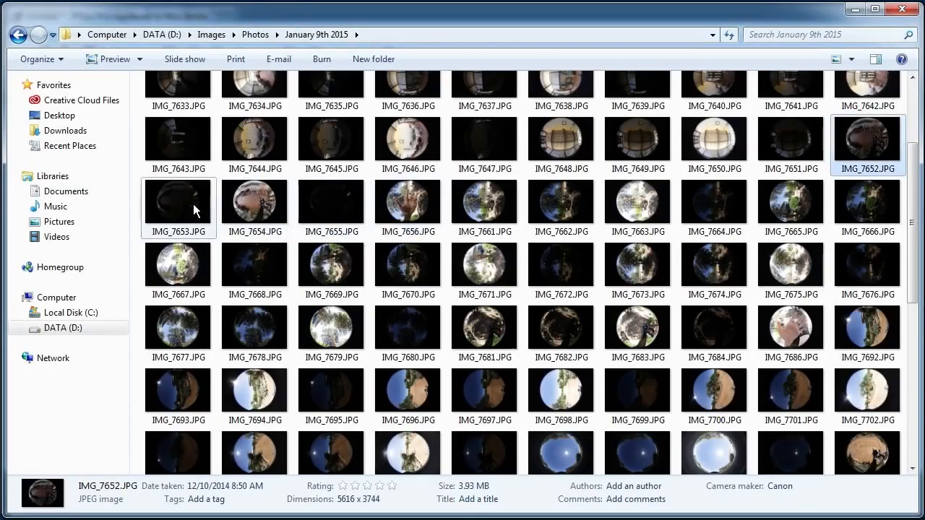
pyautogui.keyDown('ctrl'); pyautogui.click(193, 204); pyautogui.keyUp('ctrl')
pyautogui.keyDown('ctrl'); pyautogui.click(267, 204); pyautogui.keyUp('ctrl')
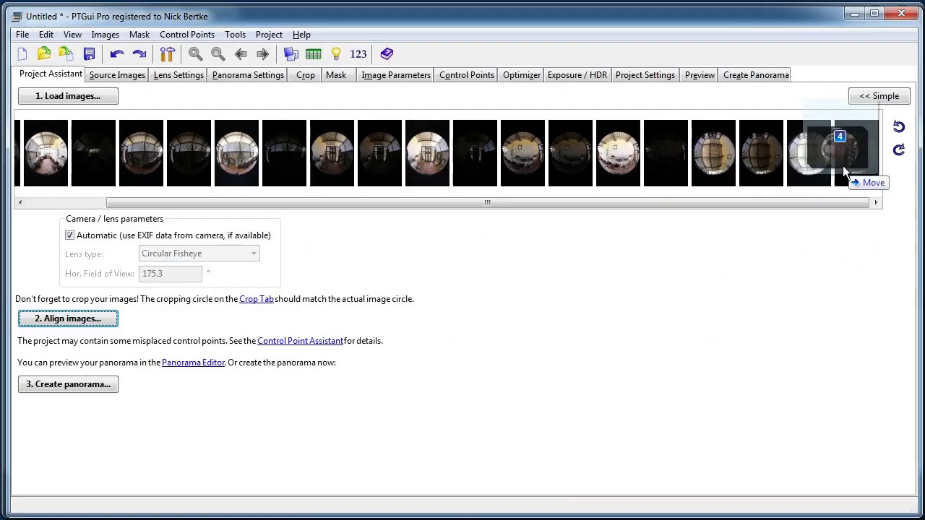
pyautogui.moveTo(842, 166); pyautogui.dragTo(855, 183)
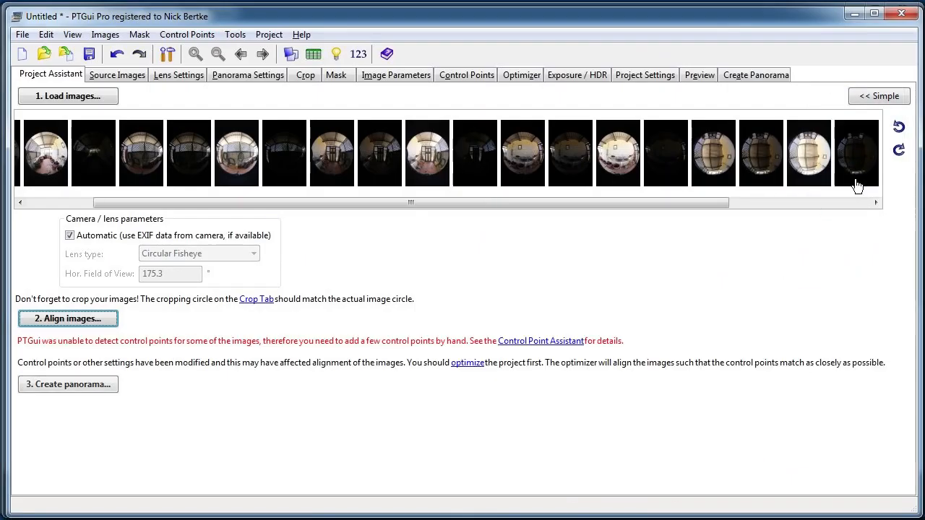
pyautogui.moveTo(683, 206); pyautogui.dragTo(827, 208)
# Link the HDR bracketed exposures so that each set is treated as a single image.
pyautogui.click(81, 36)
pyautogui.moveTo(106, 35)
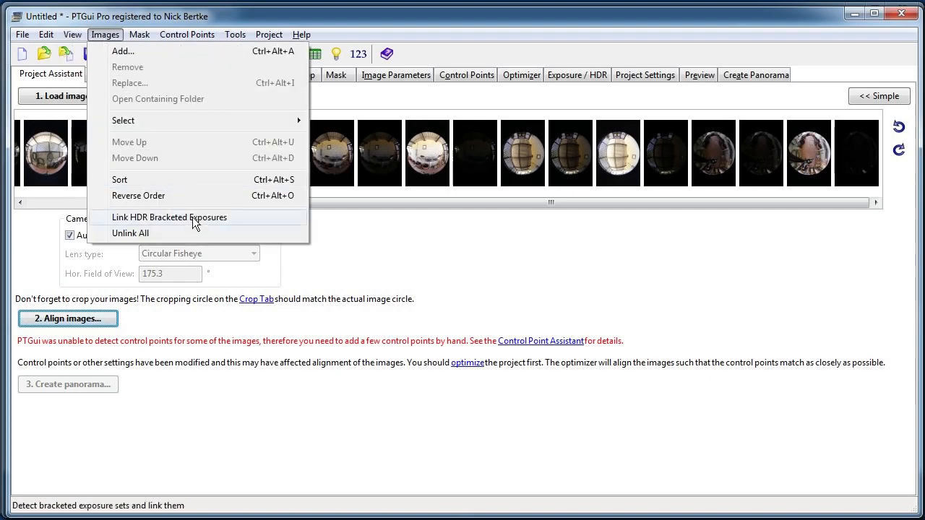
pyautogui.click(200, 221)
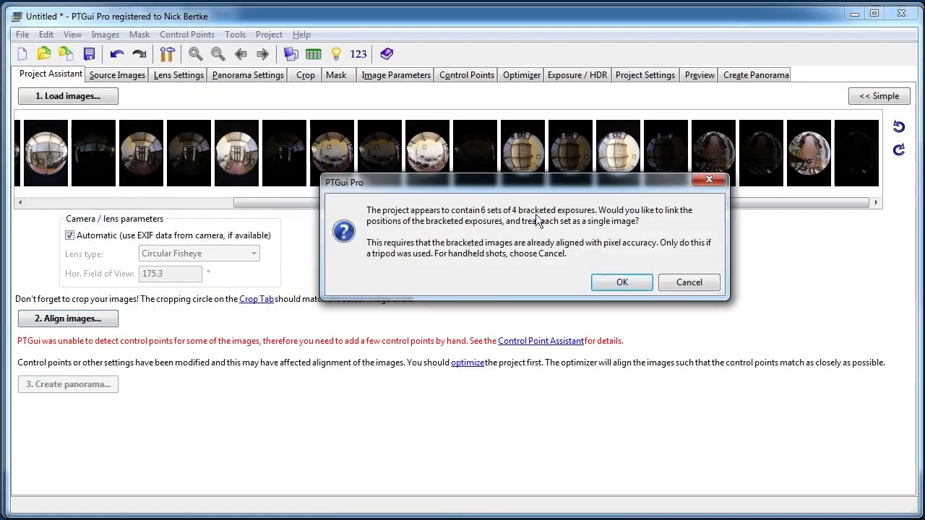
pyautogui.click(621, 280)
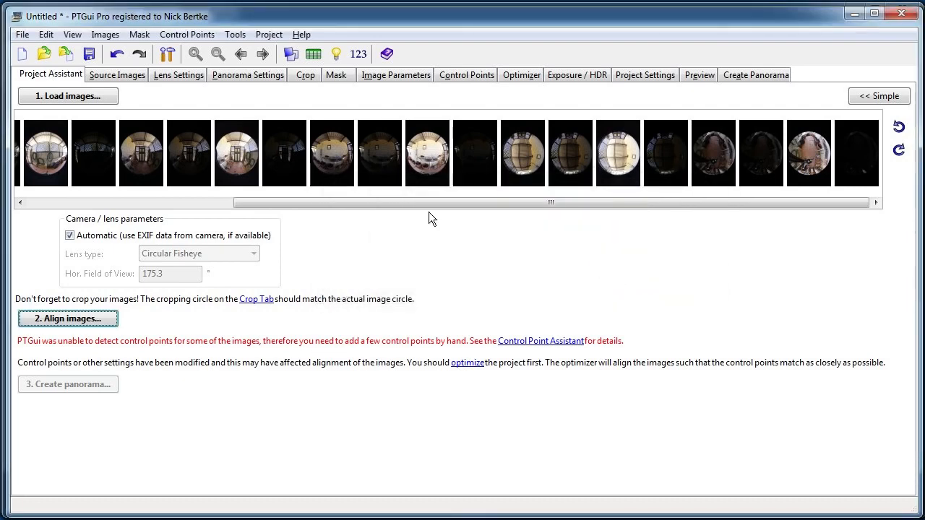
pyautogui.moveTo(283, 205); pyautogui.dragTo(550, 149)
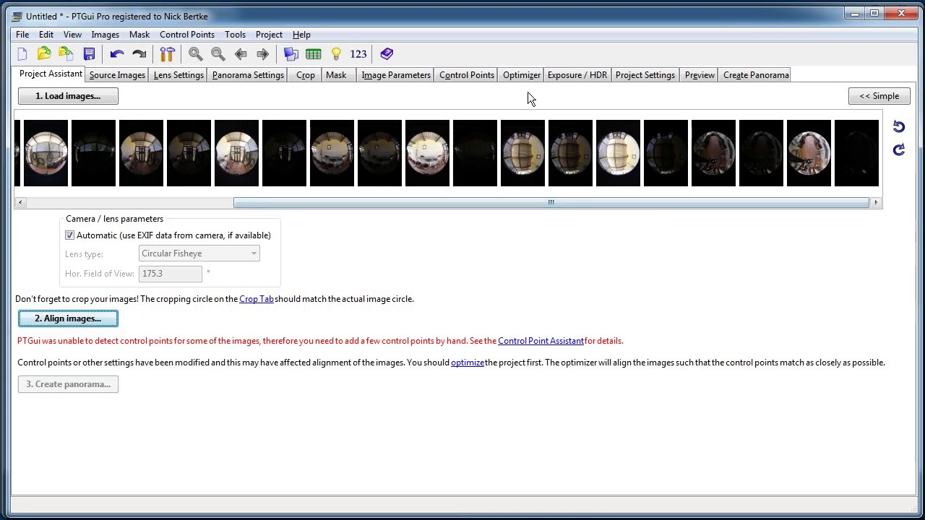
# Go through the images for control point editing and choose the bright floor shot, image 22, as the first of the pair.
pyautogui.click(472, 76)
pyautogui.click(350, 128)
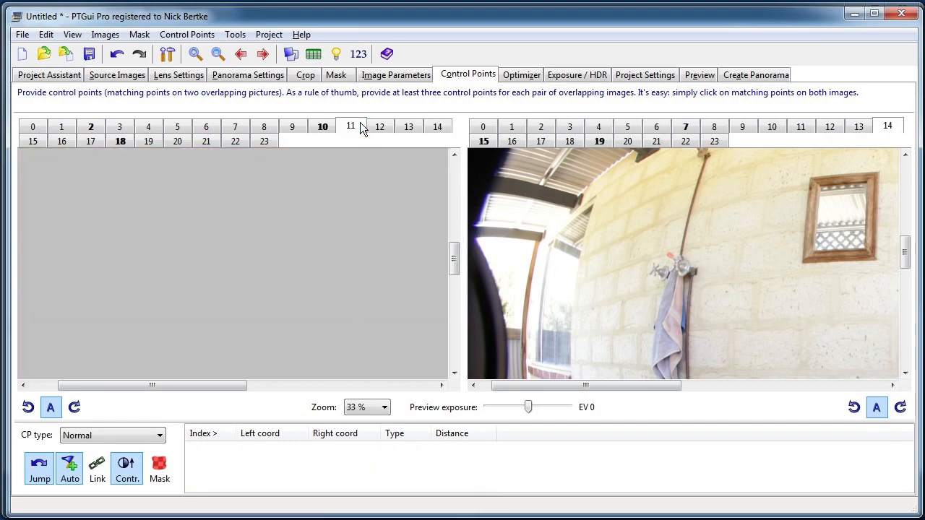
pyautogui.click(41, 143)
pyautogui.click(63, 142)
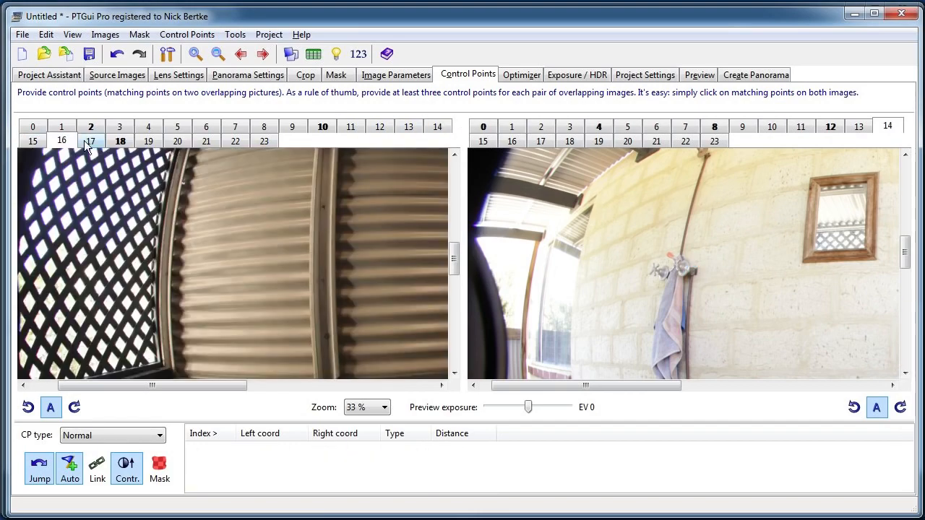
pyautogui.click(90, 142)
pyautogui.click(120, 142)
pyautogui.click(148, 142)
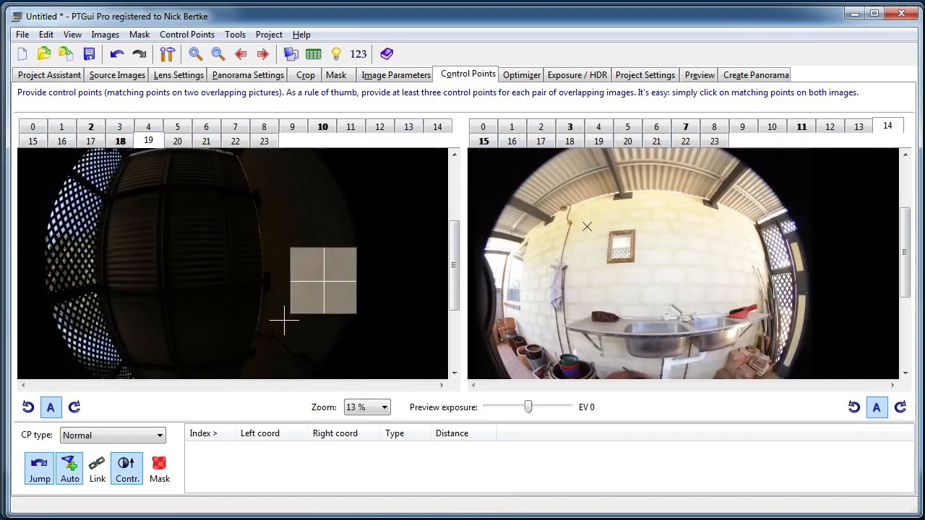
pyautogui.click(177, 142)
pyautogui.click(206, 141)
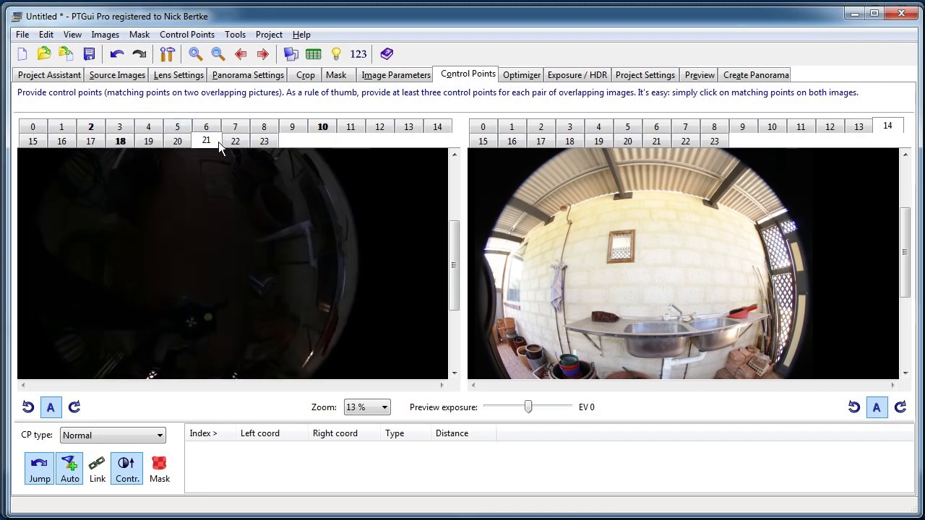
pyautogui.click(230, 143)
pyautogui.scroll(1, 339, 224)
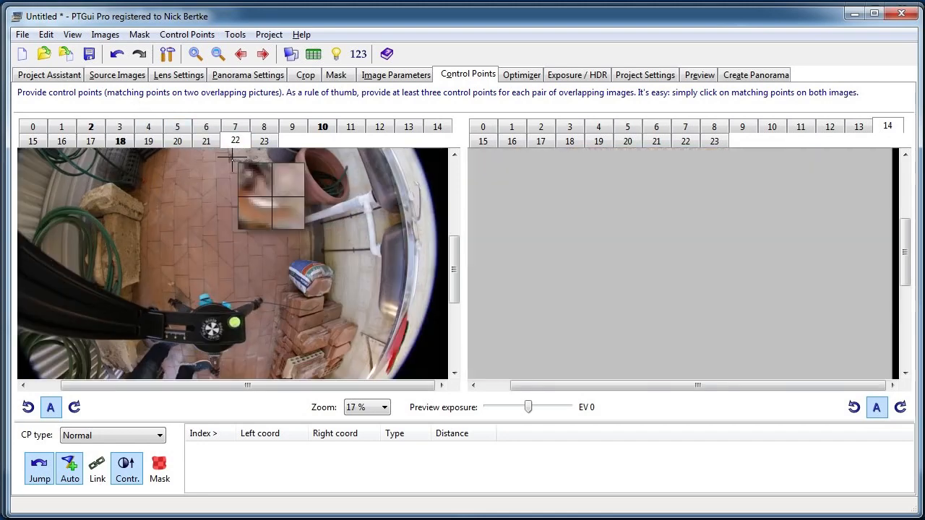
# Compare the floor around the drainpipe and blue sack in images 22 and 14 at 33 % zoom.
pyautogui.moveTo(327, 239); pyautogui.dragTo(292, 211)
pyautogui.moveTo(581, 260); pyautogui.dragTo(609, 142)
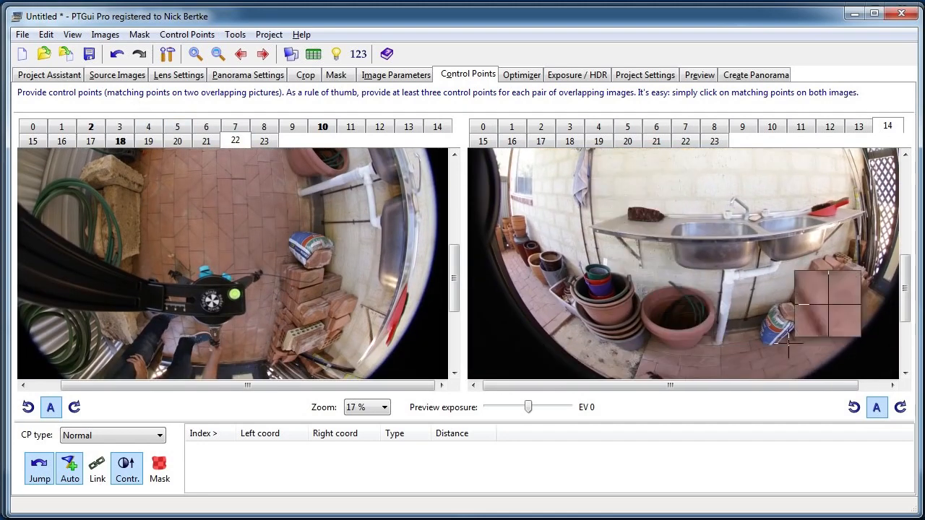
pyautogui.scroll(1, 726, 345)
pyautogui.scroll(1, 711, 305)
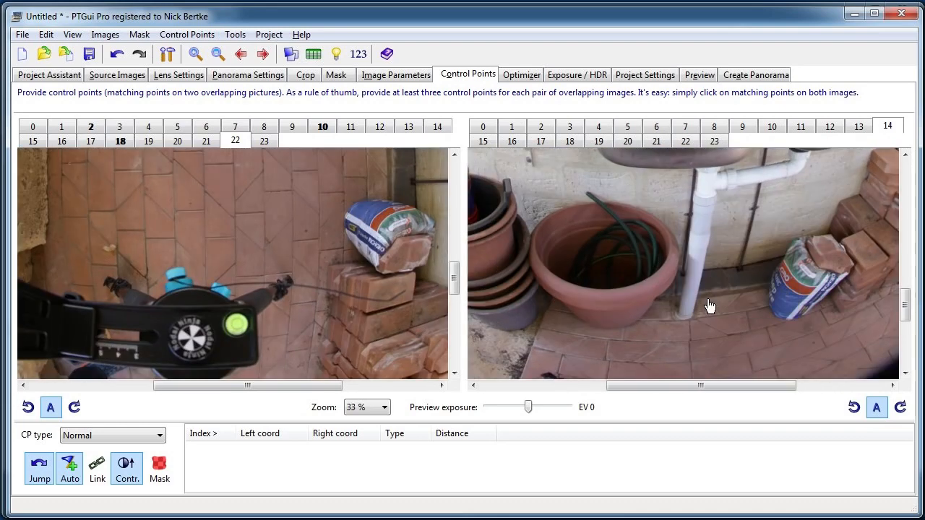
pyautogui.moveTo(360, 252); pyautogui.dragTo(306, 374)
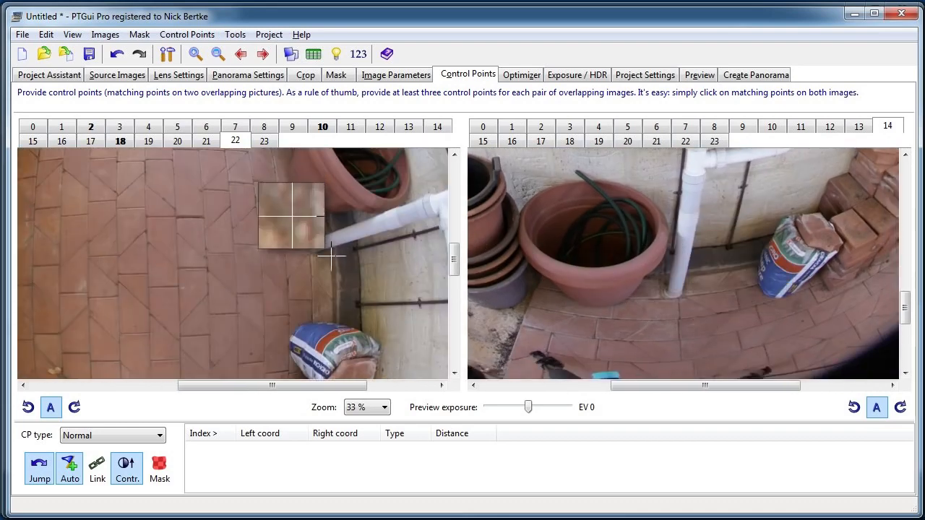
# Check the exposures of images 0 to 3 and pair the bright image 2 with floor image 22 for control points.
pyautogui.click(483, 130)
pyautogui.moveTo(598, 213); pyautogui.dragTo(627, 304)
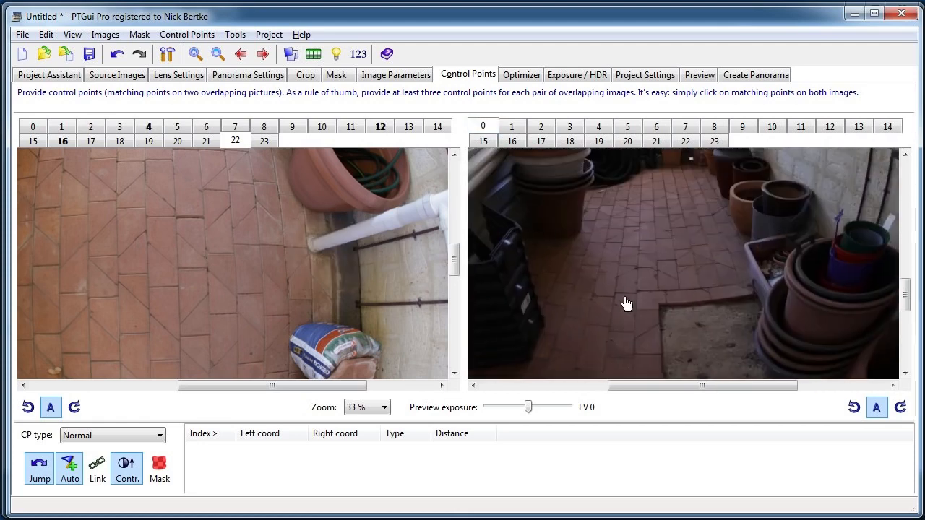
pyautogui.click(538, 127)
pyautogui.click(514, 131)
pyautogui.click(492, 132)
pyautogui.click(517, 130)
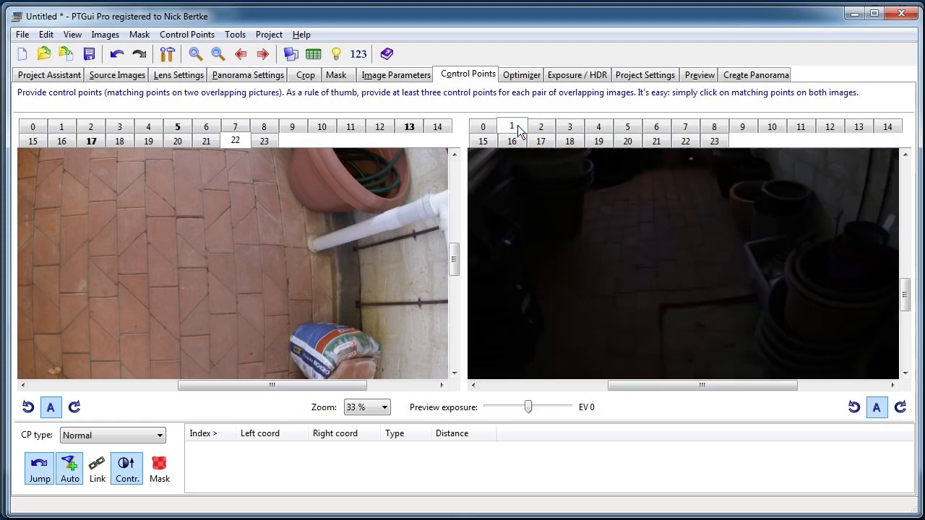
pyautogui.click(535, 131)
pyautogui.click(569, 131)
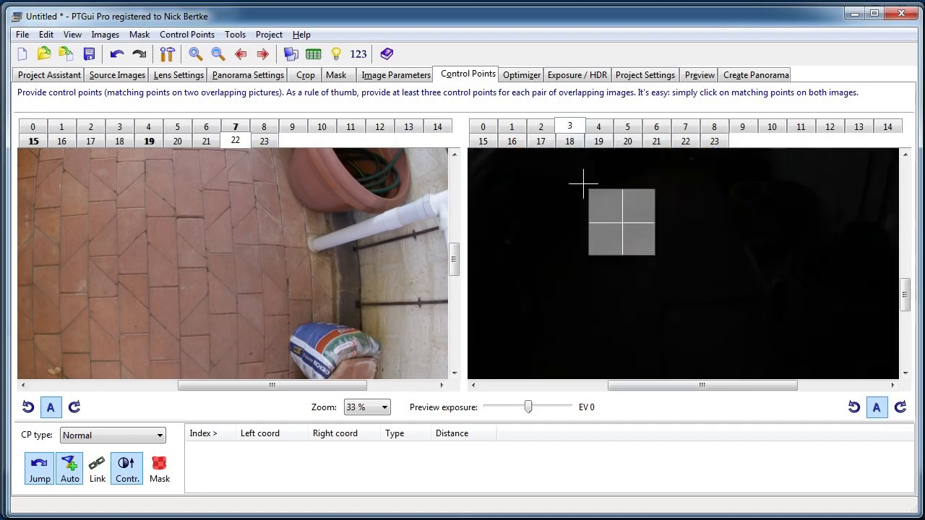
pyautogui.click(548, 130)
# Frame the same stretch of tiled floor and flower pots in images 22 and 2 at 17 % zoom.
pyautogui.scroll(-2, 643, 268)
pyautogui.scroll(-1, 707, 369)
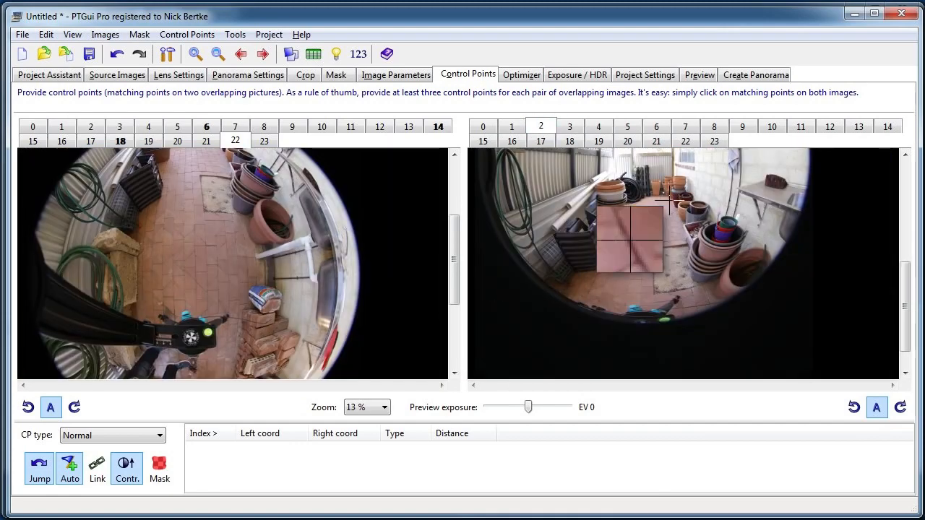
pyautogui.scroll(1, 607, 238)
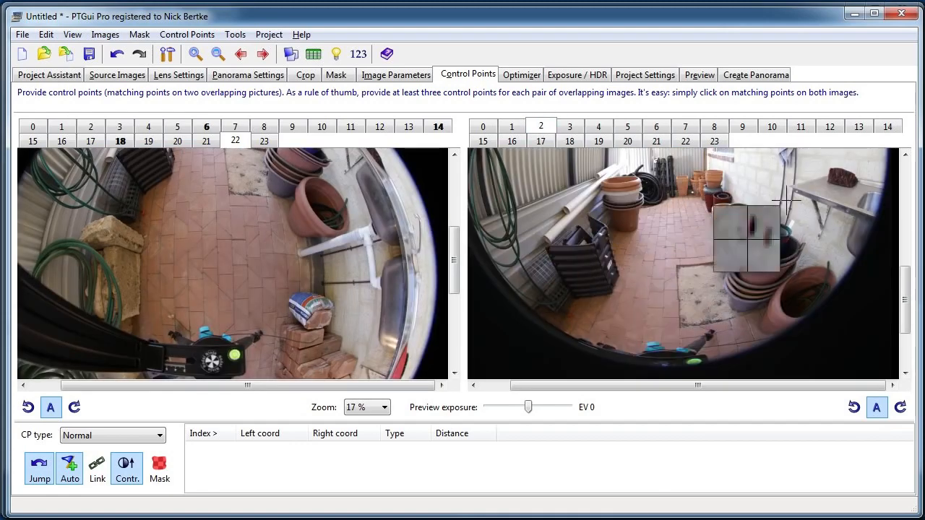
pyautogui.moveTo(610, 171); pyautogui.dragTo(626, 196)
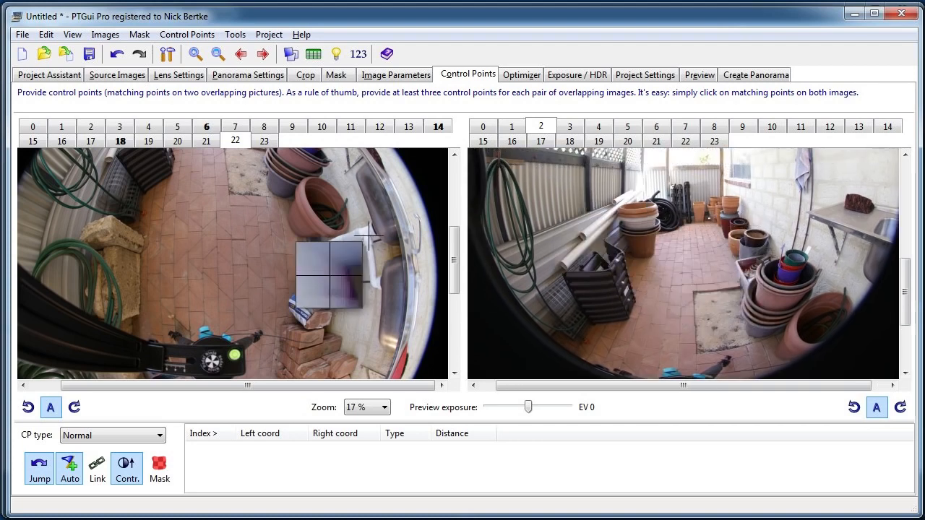
pyautogui.moveTo(632, 252); pyautogui.dragTo(633, 213)
pyautogui.moveTo(212, 227); pyautogui.dragTo(245, 314)
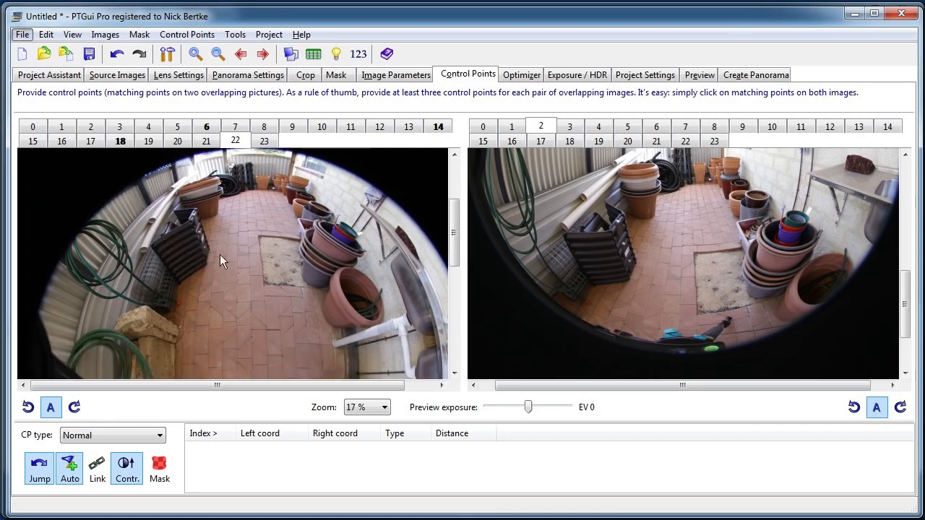
# Add a control point at the lower corner of the black crate where it meets the tiles in images 22 and 2.
pyautogui.moveTo(450, 236); pyautogui.dragTo(442, 277)
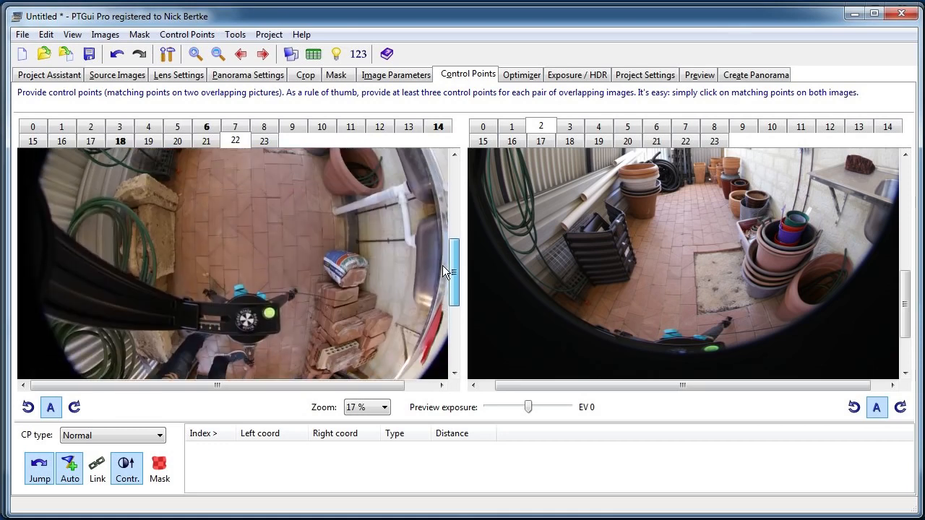
pyautogui.moveTo(905, 304); pyautogui.dragTo(881, 279)
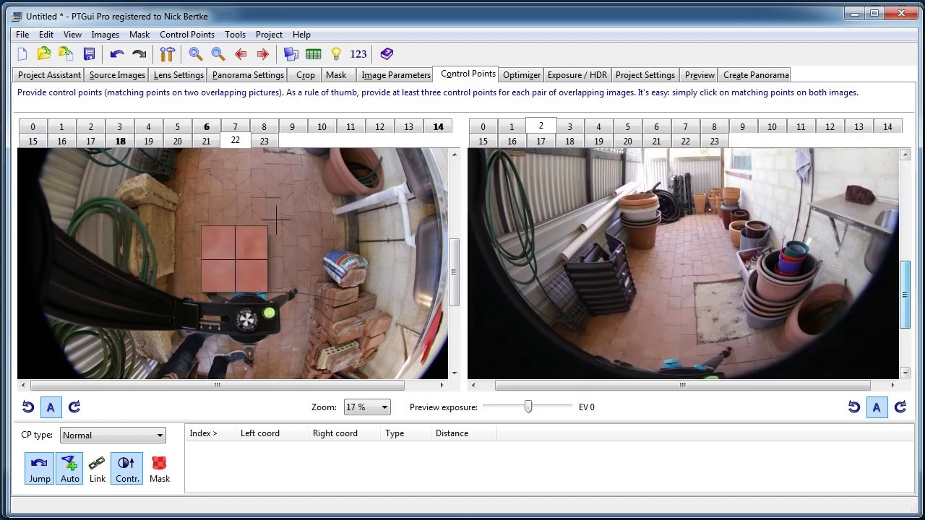
pyautogui.moveTo(376, 228); pyautogui.dragTo(379, 284)
pyautogui.scroll(3, 192, 216)
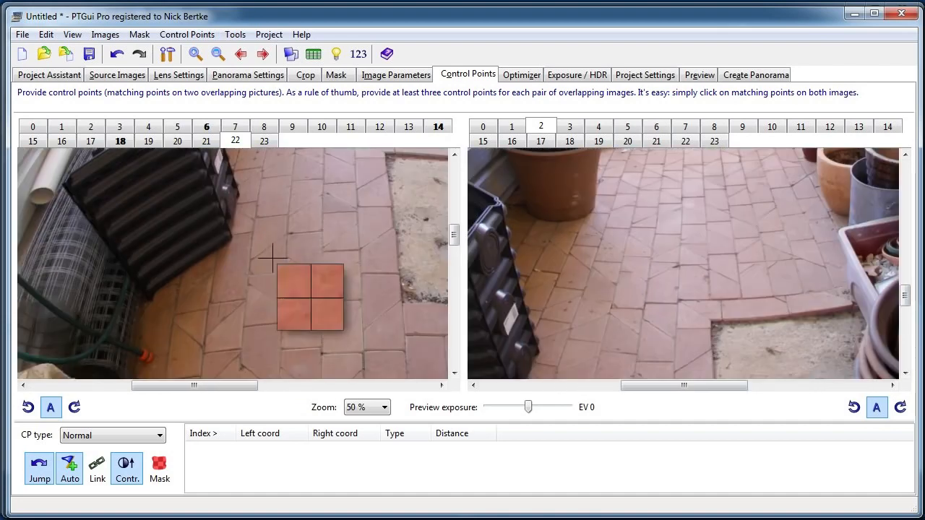
pyautogui.moveTo(255, 213); pyautogui.dragTo(277, 232)
pyautogui.moveTo(652, 281); pyautogui.dragTo(766, 225)
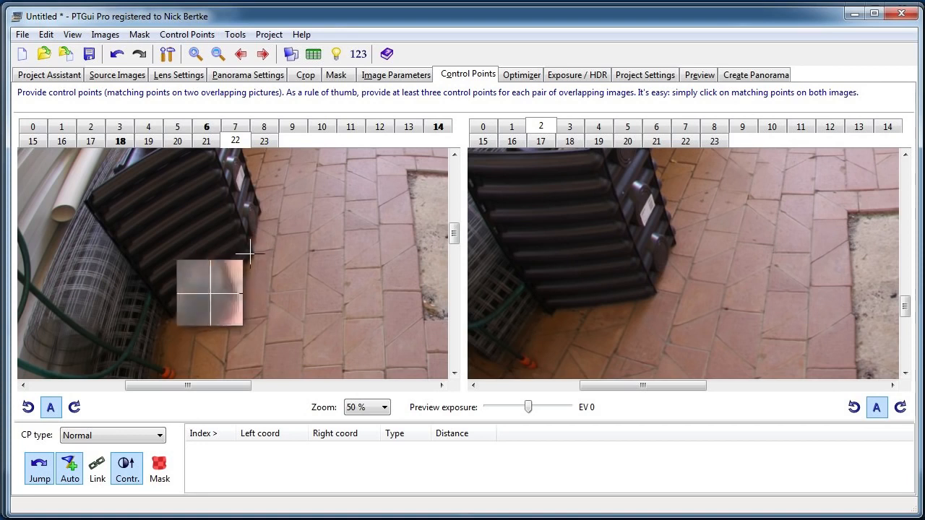
pyautogui.click(655, 290)
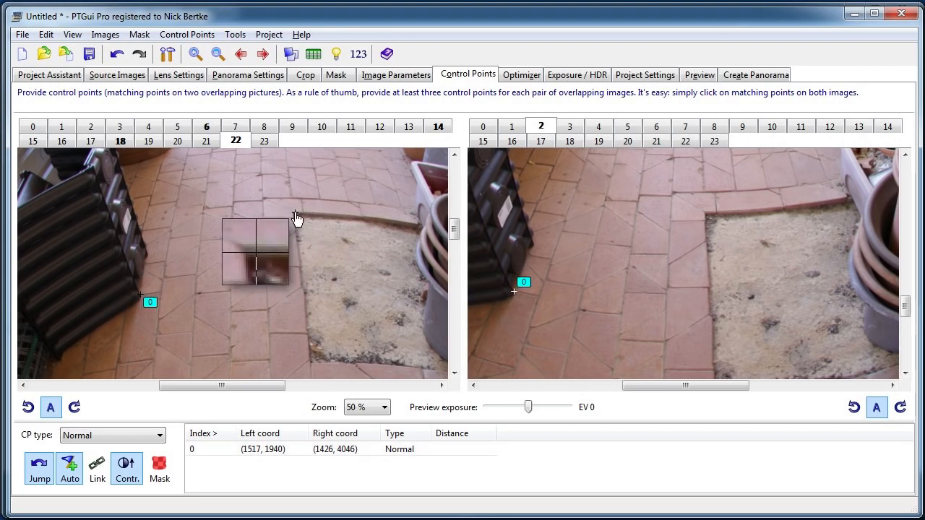
# Add matching control points at two corners of the bare concrete patch in the tiled floor in images 22 and 2.
pyautogui.click(295, 215)
pyautogui.click(704, 214)
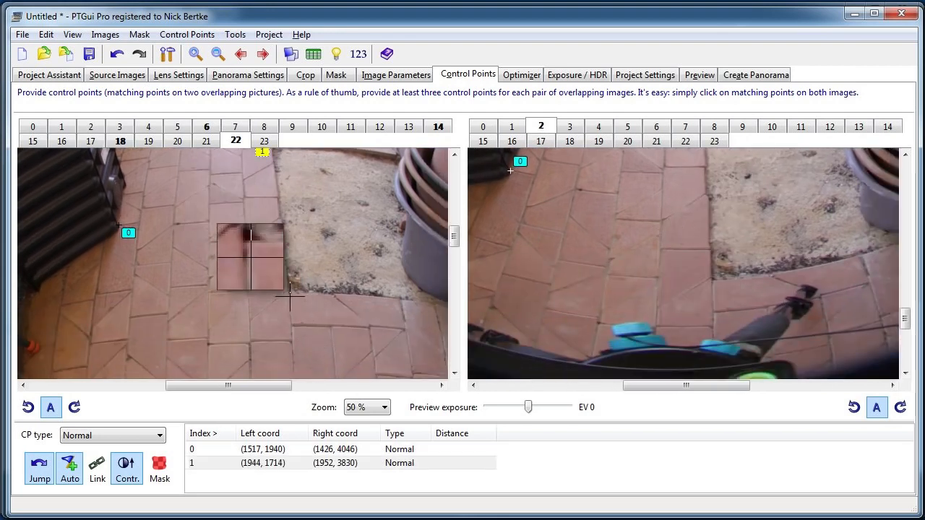
pyautogui.click(289, 294)
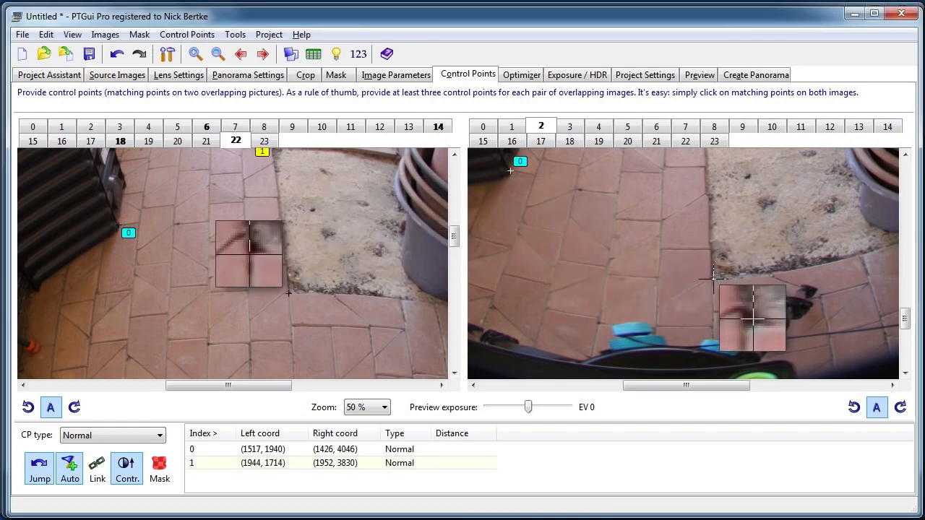
pyautogui.click(713, 277)
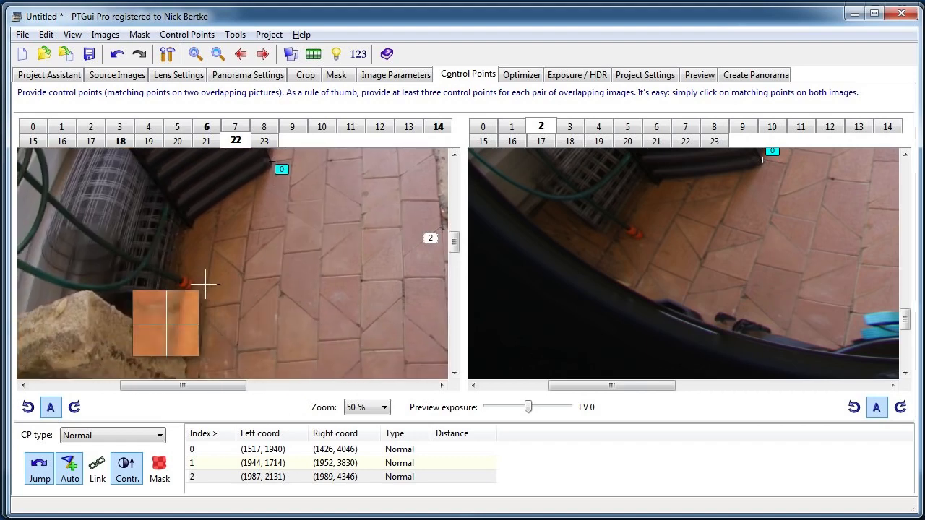
# Add control points on the tiles by the orange hose end and beside the stacked terracotta pots' base in images 22 and 2.
pyautogui.click(207, 281)
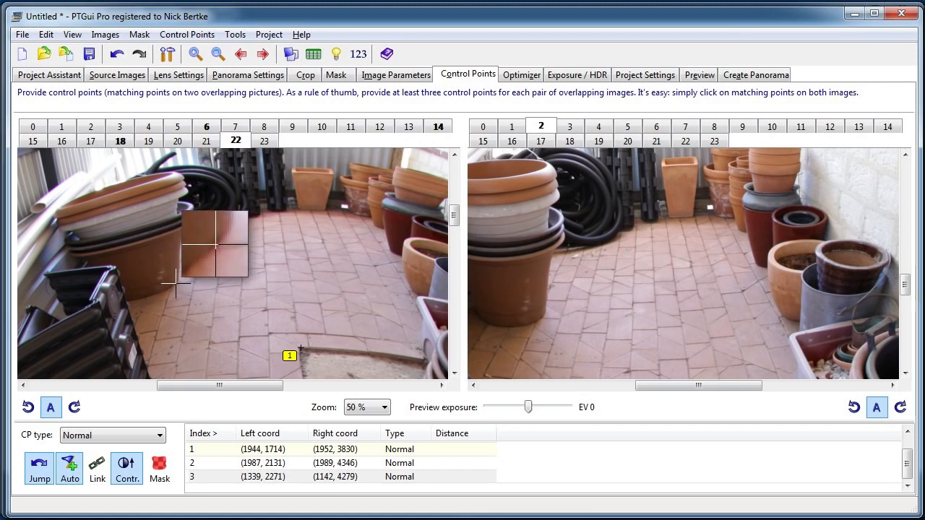
pyautogui.click(176, 284)
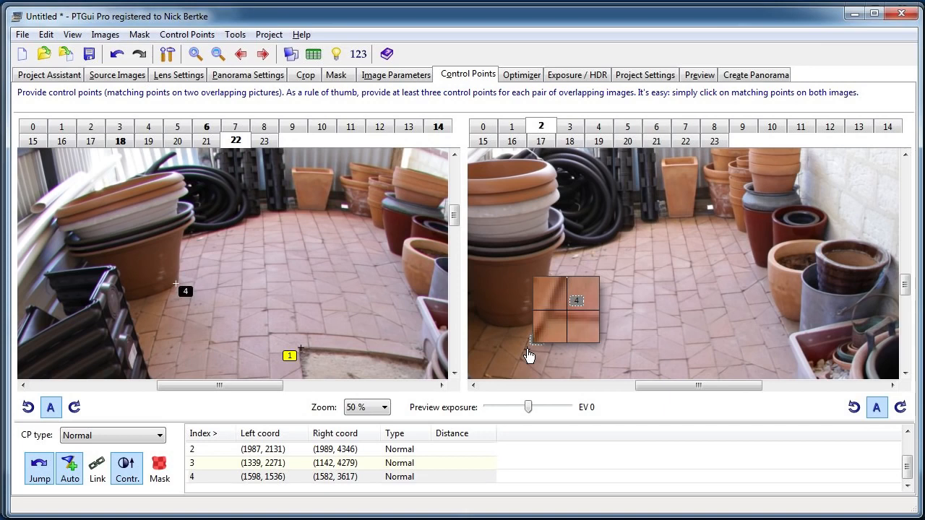
pyautogui.click(568, 297)
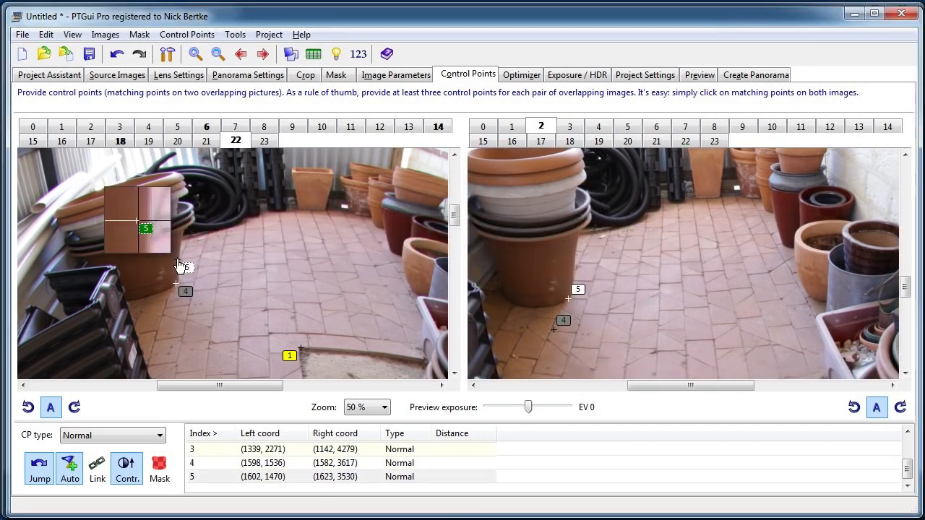
# Go through the next images and pair the bright image 6 with floor image 22 for control points.
pyautogui.click(599, 126)
pyautogui.click(541, 127)
pyautogui.scroll(-3, 621, 268)
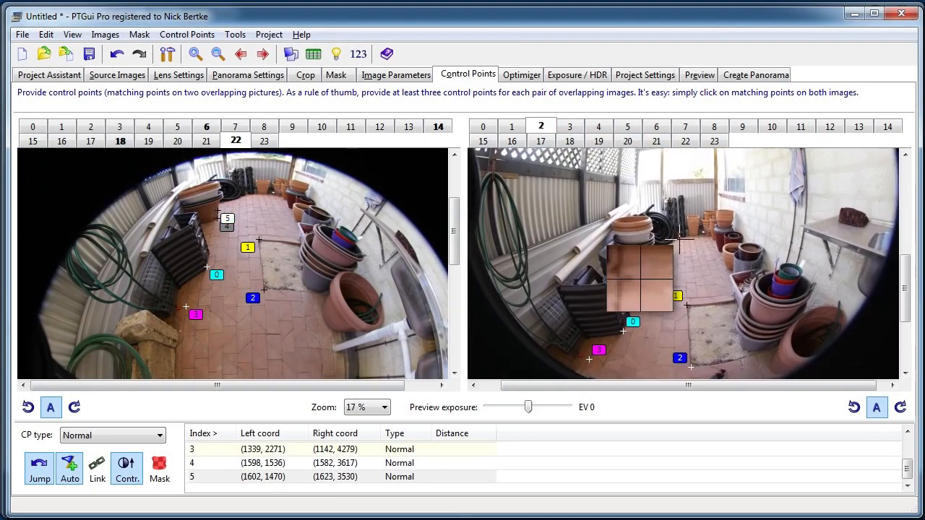
pyautogui.click(593, 127)
pyautogui.click(583, 128)
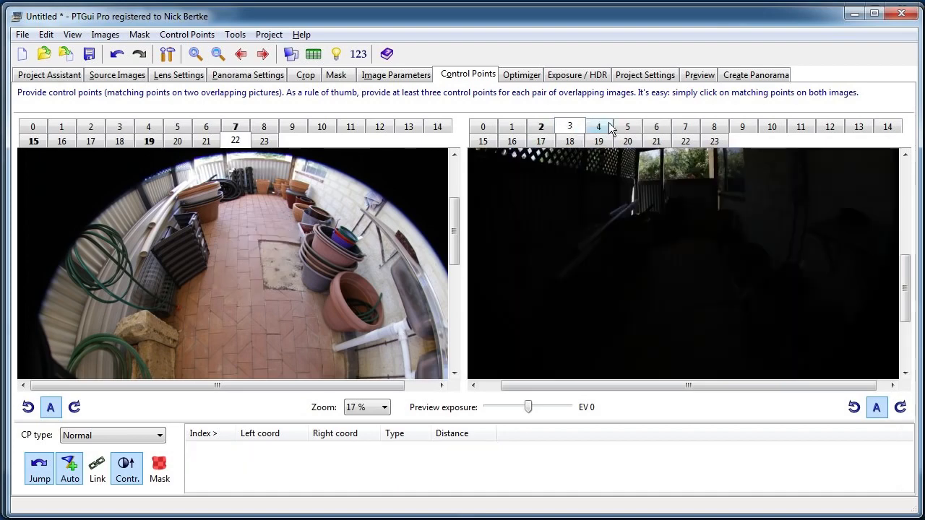
pyautogui.click(627, 127)
pyautogui.click(658, 129)
# Add a control point where the orange hose end touches the tiles in images 22 and 6.
pyautogui.scroll(-4, 316, 230)
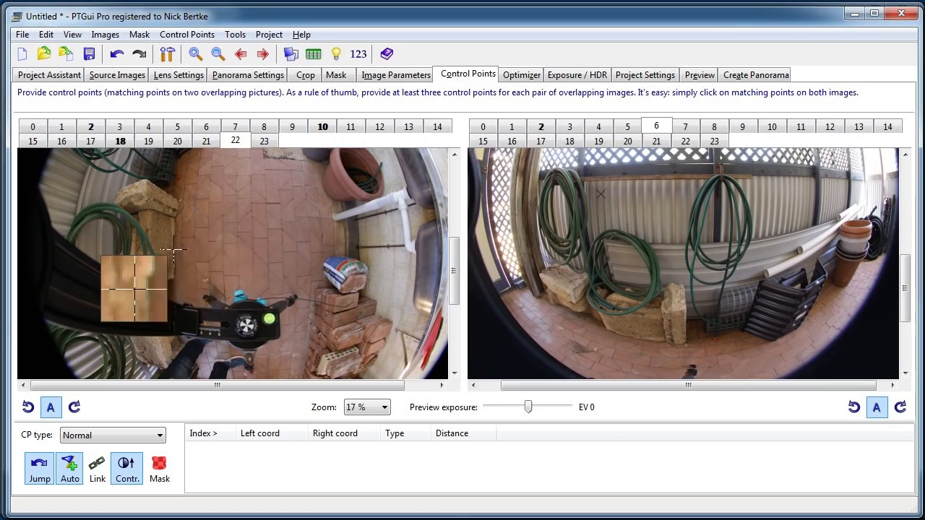
pyautogui.scroll(2, 159, 231)
pyautogui.moveTo(570, 237); pyautogui.dragTo(545, 166)
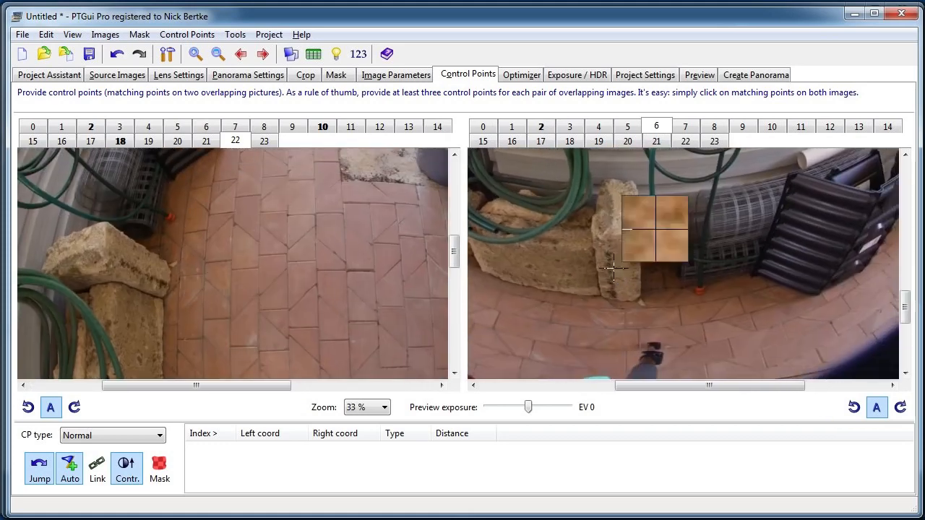
pyautogui.moveTo(154, 222); pyautogui.dragTo(164, 254)
pyautogui.scroll(1, 242, 256)
pyautogui.moveTo(575, 292); pyautogui.dragTo(559, 276)
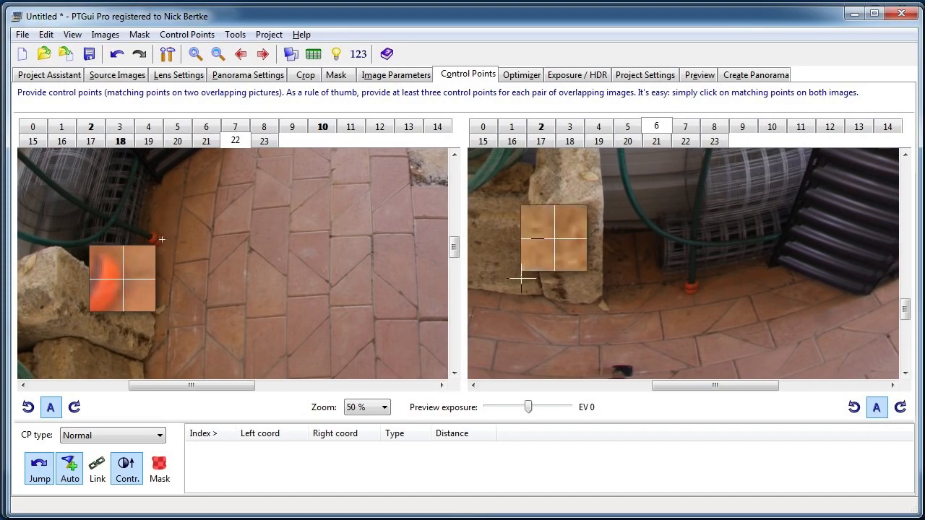
pyautogui.click(692, 294)
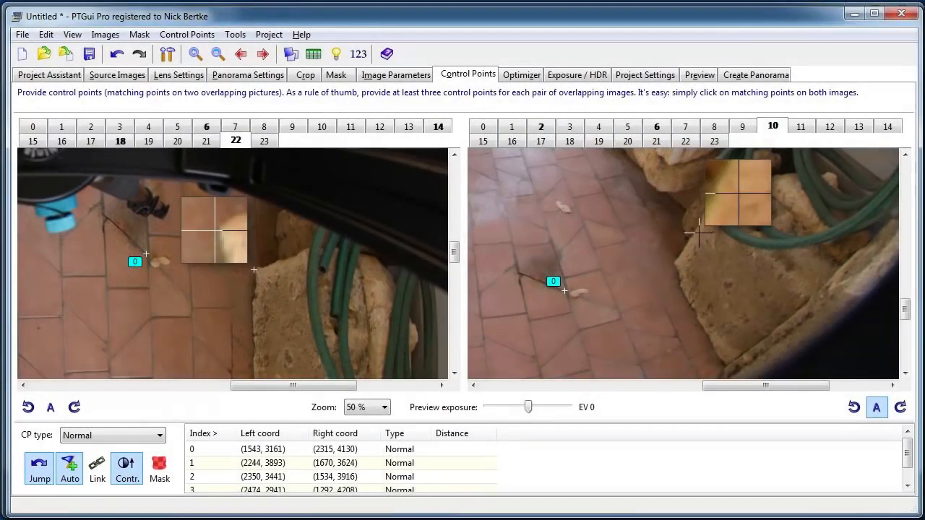
# Add a control point at the corner of the limestone block beside the tiles in images 22 and 10.
pyautogui.click(672, 262)
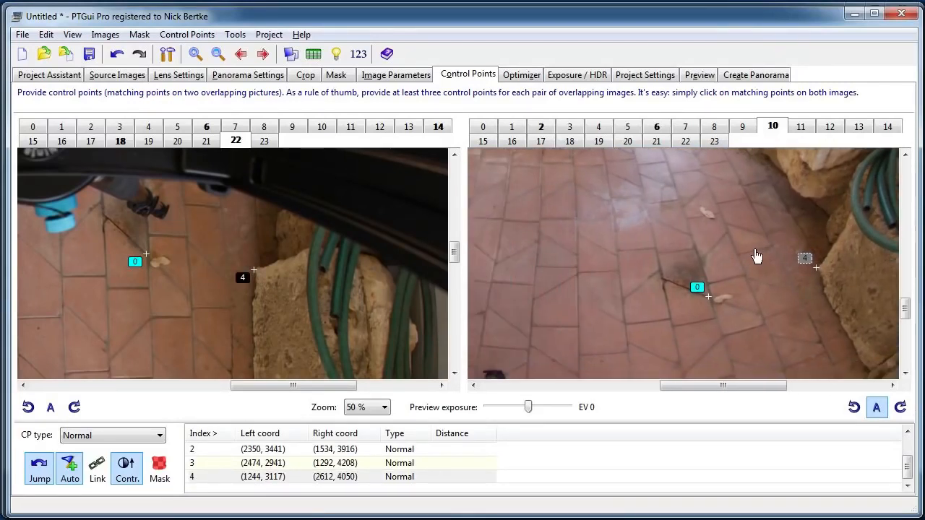
pyautogui.moveTo(681, 254); pyautogui.dragTo(663, 349)
pyautogui.moveTo(720, 286); pyautogui.dragTo(713, 261)
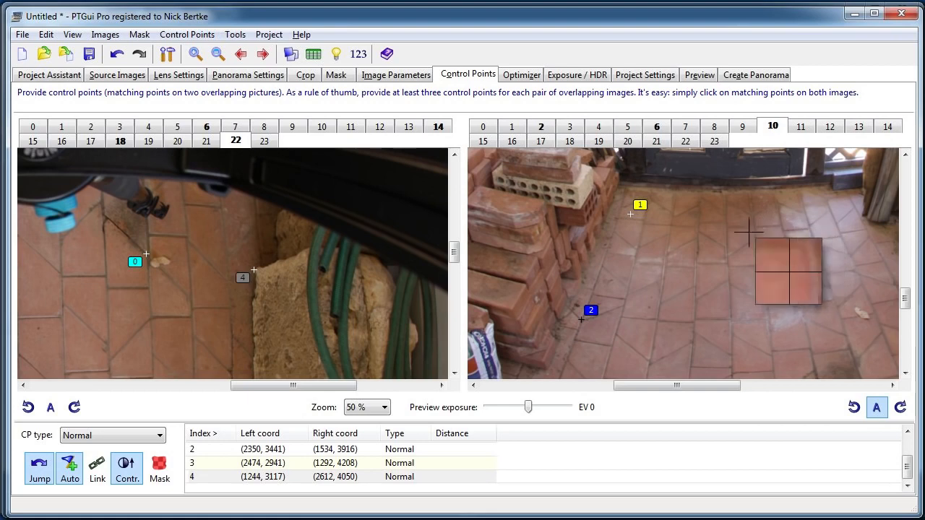
pyautogui.scroll(-2, 687, 244)
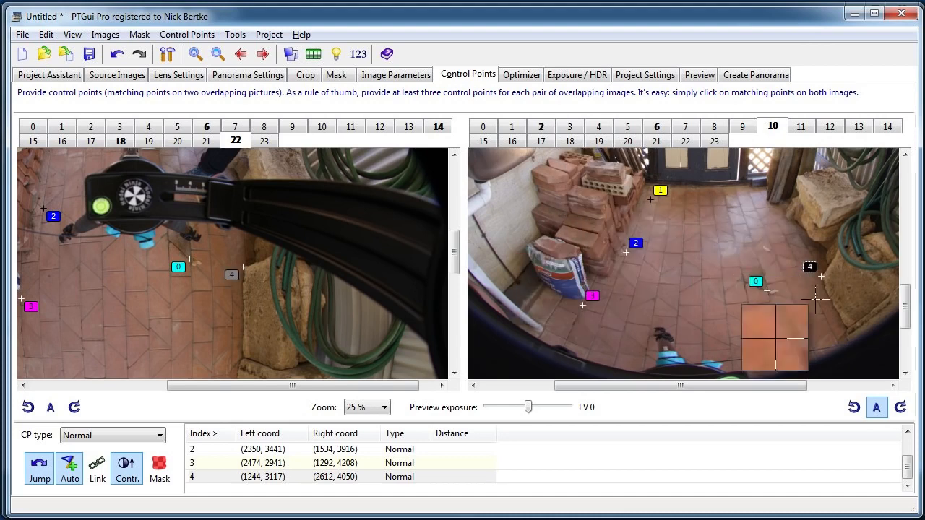
# Compare the brick stack and its surrounding control points in images 22 and 10 at 33 % zoom.
pyautogui.click(767, 291)
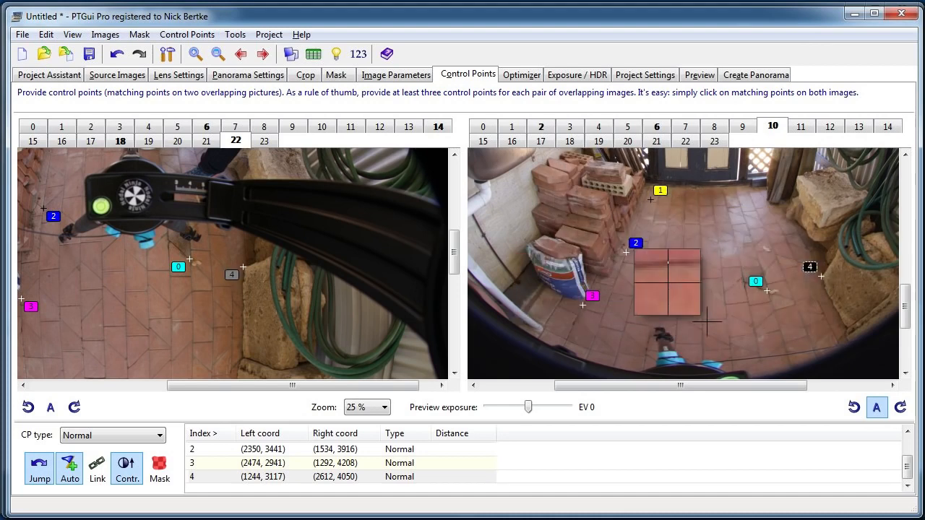
pyautogui.moveTo(709, 323); pyautogui.dragTo(727, 340)
pyautogui.scroll(1, 640, 267)
pyautogui.moveTo(665, 244); pyautogui.dragTo(741, 319)
pyautogui.moveTo(142, 185); pyautogui.dragTo(300, 265)
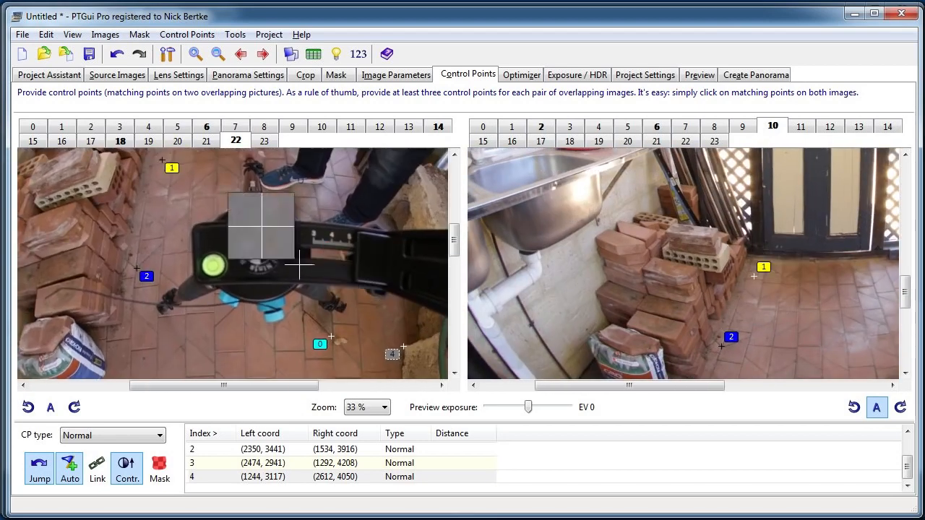
pyautogui.moveTo(55, 175); pyautogui.dragTo(256, 248)
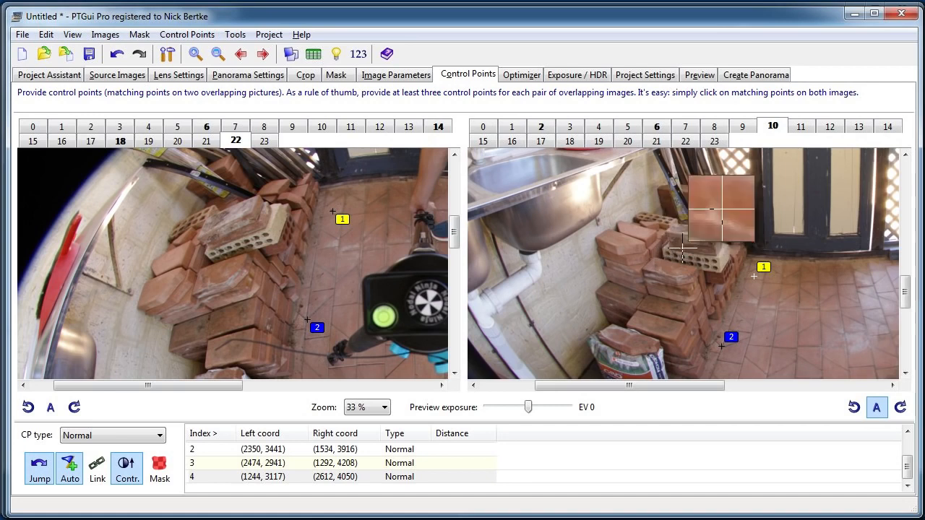
pyautogui.moveTo(699, 268); pyautogui.dragTo(672, 258)
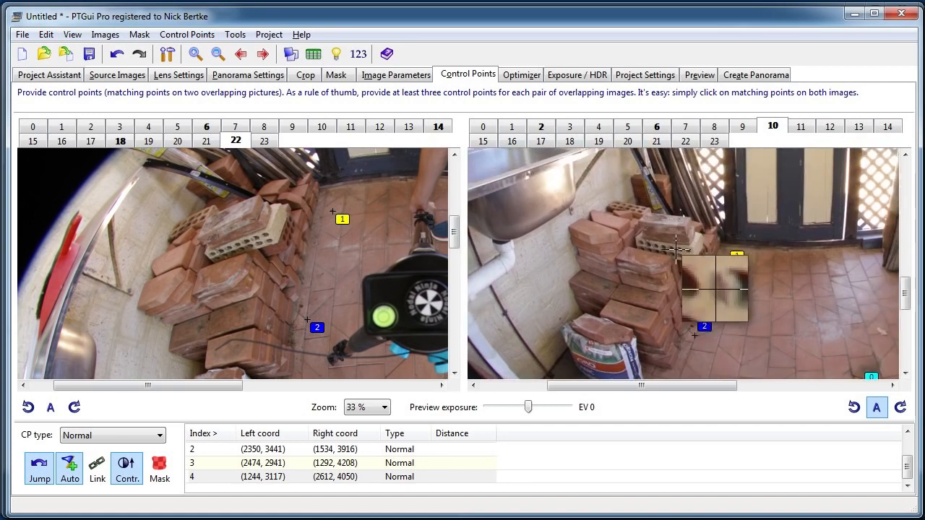
pyautogui.click(727, 265)
pyautogui.moveTo(700, 288); pyautogui.dragTo(692, 264)
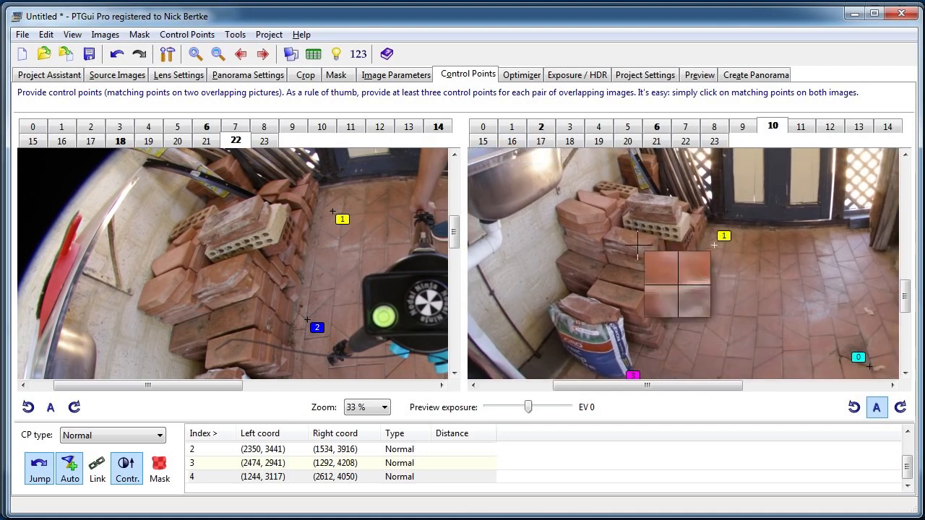
# Check how control points 0 to 4 are spread over the tiled floor between the bricks and stone blocks in image 10.
pyautogui.moveTo(772, 258); pyautogui.dragTo(653, 267)
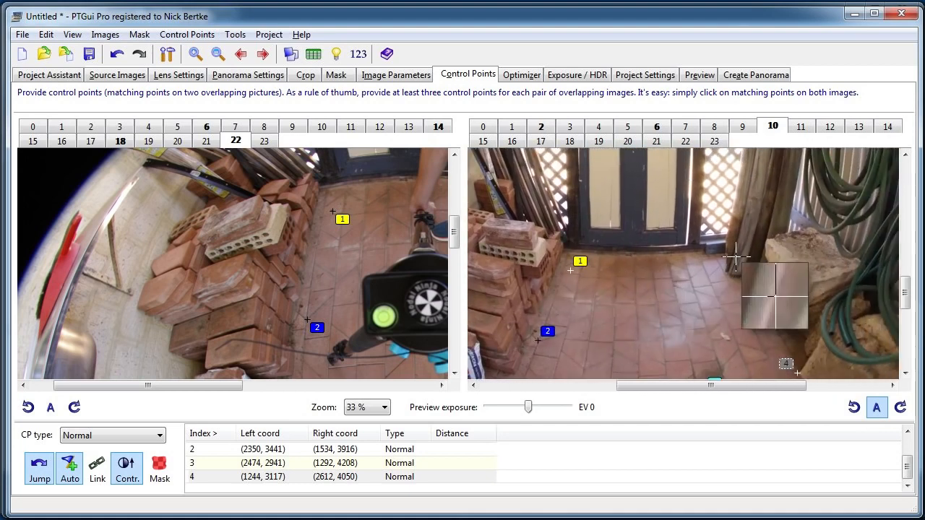
pyautogui.moveTo(746, 367); pyautogui.dragTo(727, 292)
pyautogui.rightClick(727, 292)
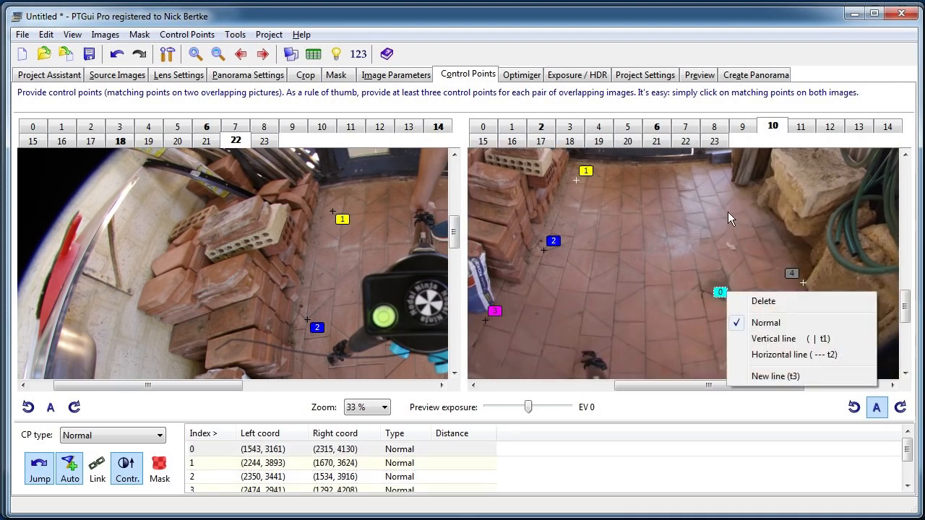
pyautogui.click(749, 266)
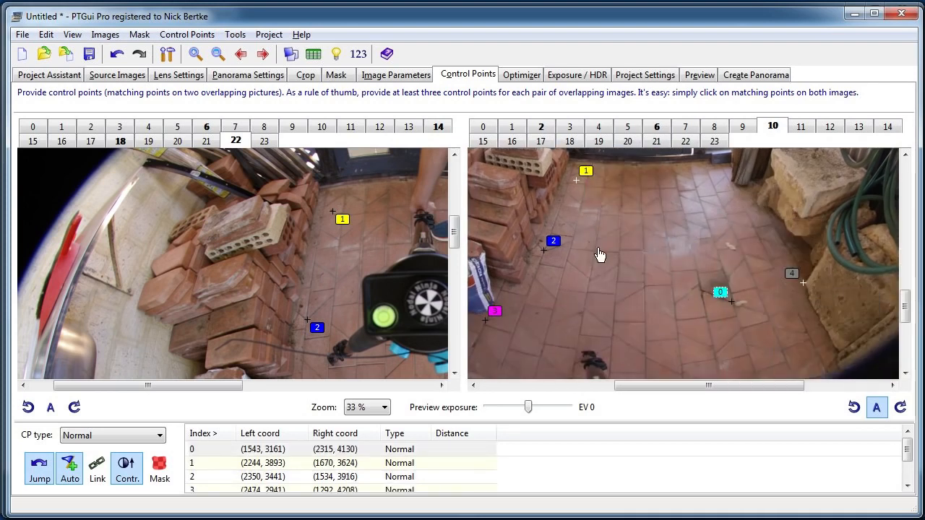
pyautogui.moveTo(600, 256); pyautogui.dragTo(604, 321)
pyautogui.moveTo(734, 288); pyautogui.dragTo(709, 305)
pyautogui.moveTo(372, 271); pyautogui.dragTo(198, 300)
pyautogui.moveTo(632, 318); pyautogui.dragTo(572, 265)
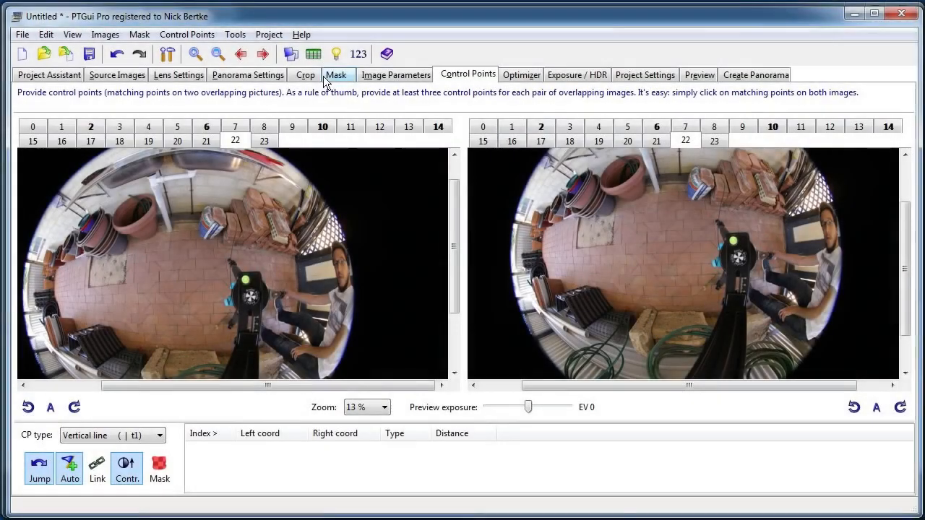
# Enable viewpoint optimization for images 20 to 23, then run the optimizer and accept its changes.
pyautogui.click(519, 75)
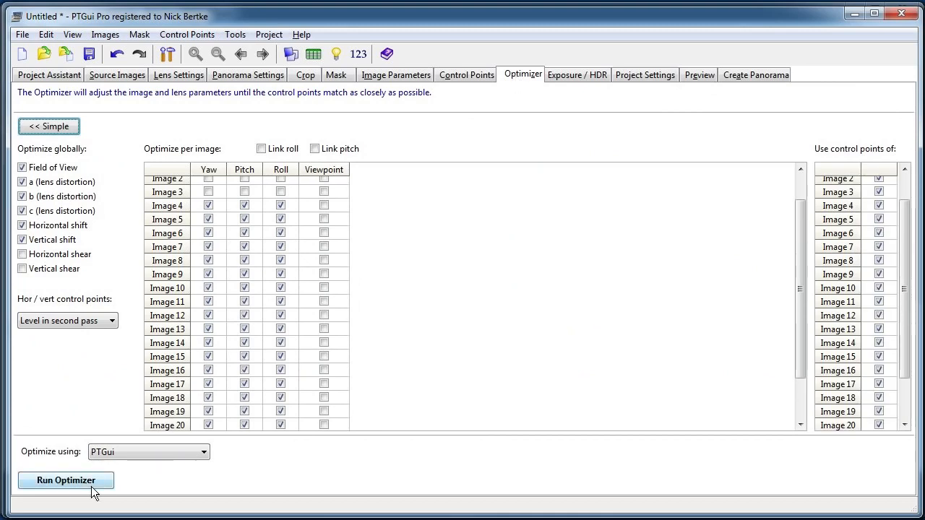
pyautogui.scroll(-2, 884, 344)
pyautogui.scroll(-2, 802, 373)
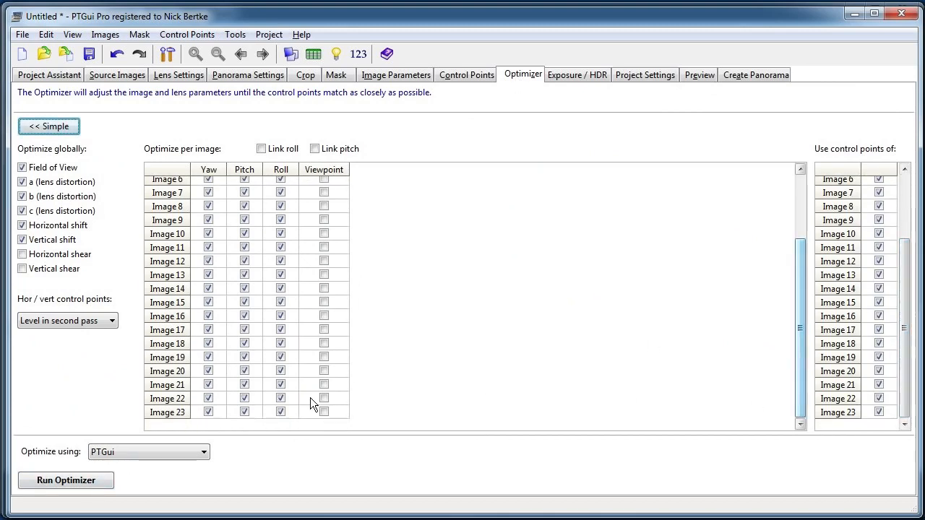
pyautogui.click(325, 411)
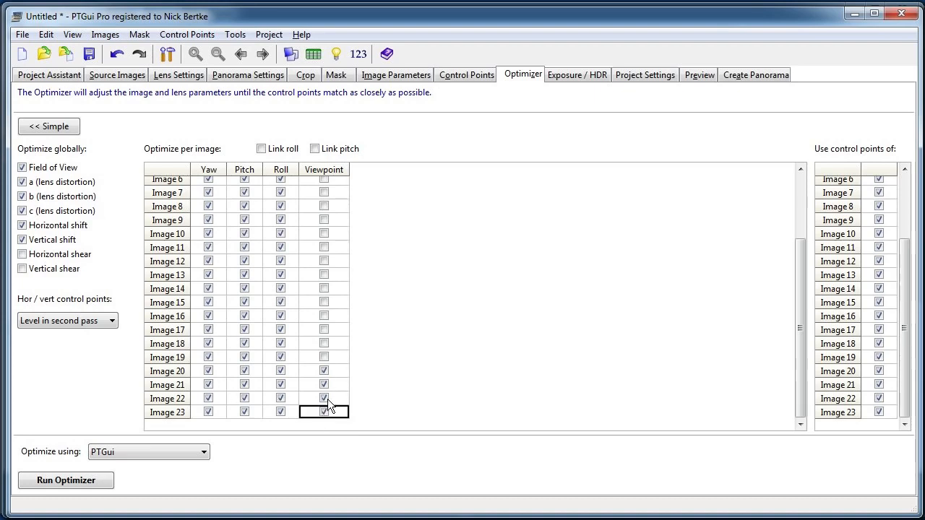
pyautogui.moveTo(326, 417); pyautogui.dragTo(323, 371)
pyautogui.click(103, 484)
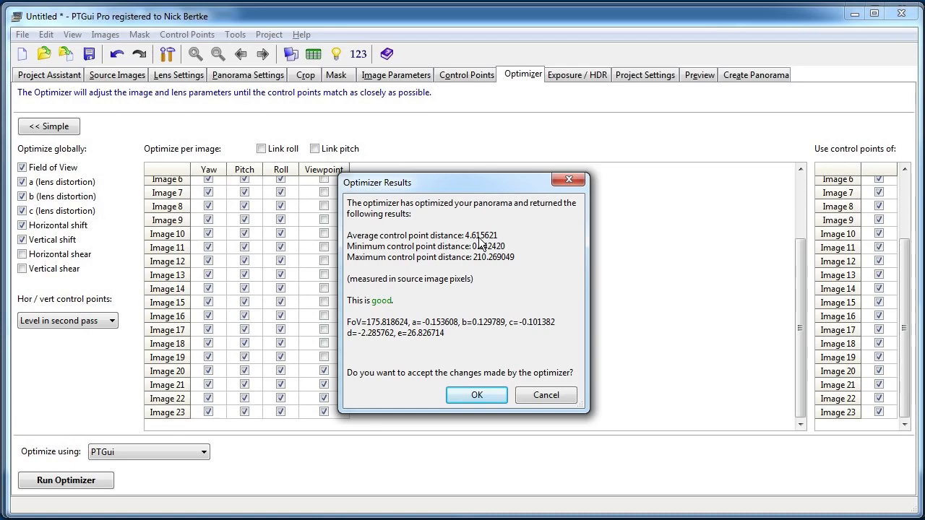
pyautogui.click(473, 396)
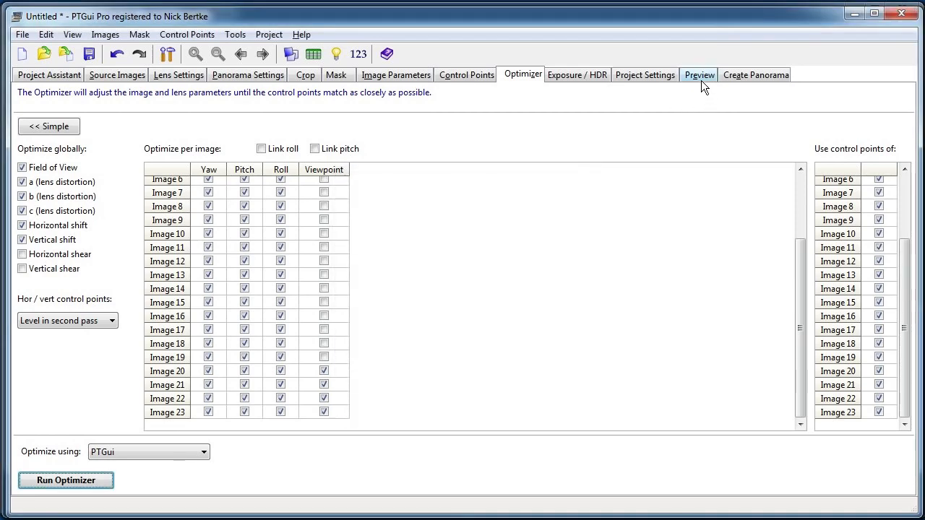
# Generate a preview of the optimized panorama and view it in Windows Photo Viewer.
pyautogui.click(701, 75)
pyautogui.click(73, 175)
pyautogui.click(101, 187)
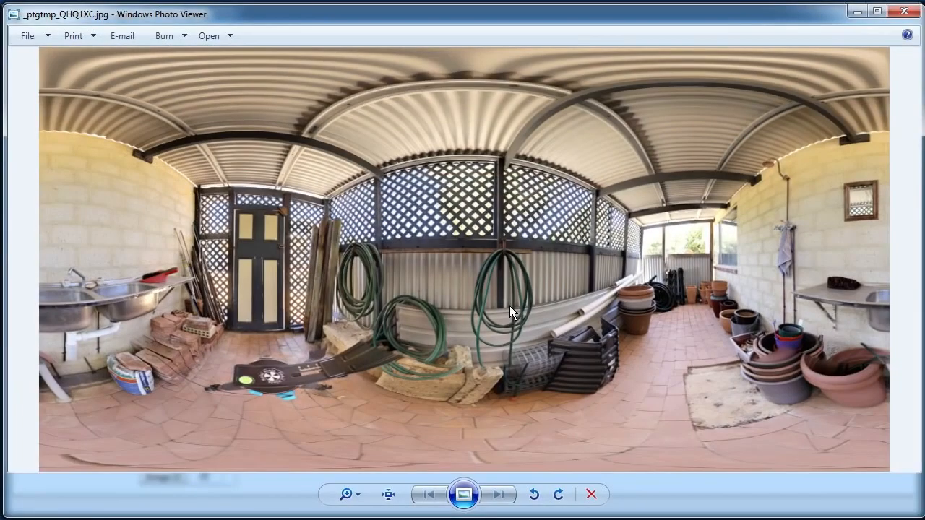
# Inspect the previewed panorama at actual size, then close it.
pyautogui.click(388, 494)
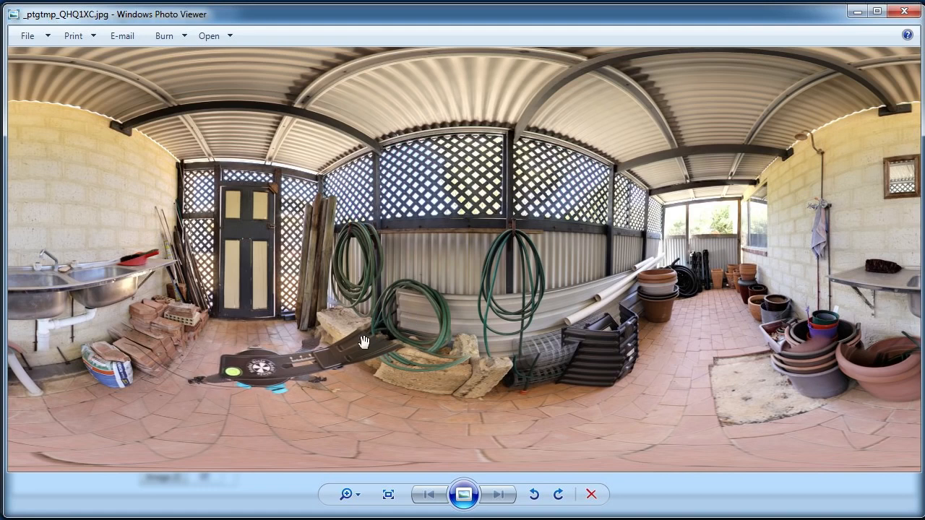
pyautogui.click(902, 11)
# Outline the clear tiled floor in image 22 with the red mask pencil and fill everything outside the outline red.
pyautogui.click(338, 77)
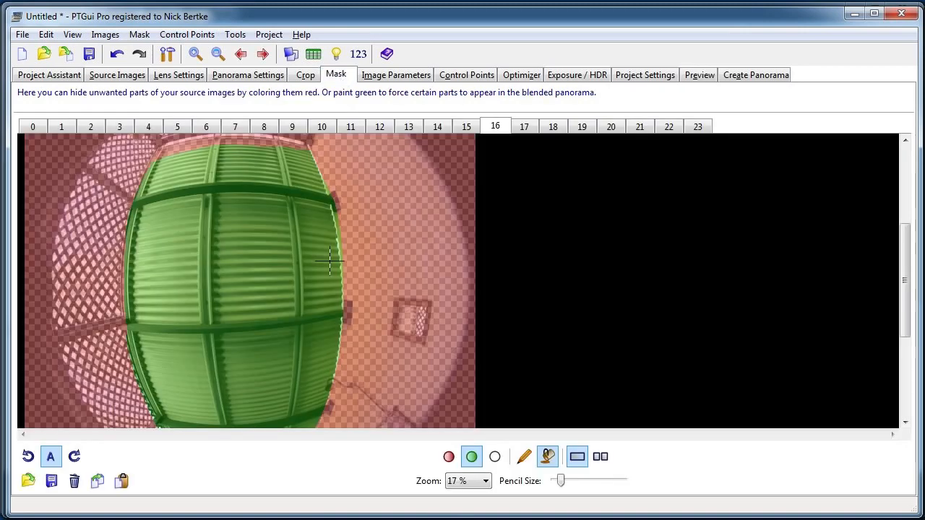
pyautogui.click(523, 124)
pyautogui.click(553, 125)
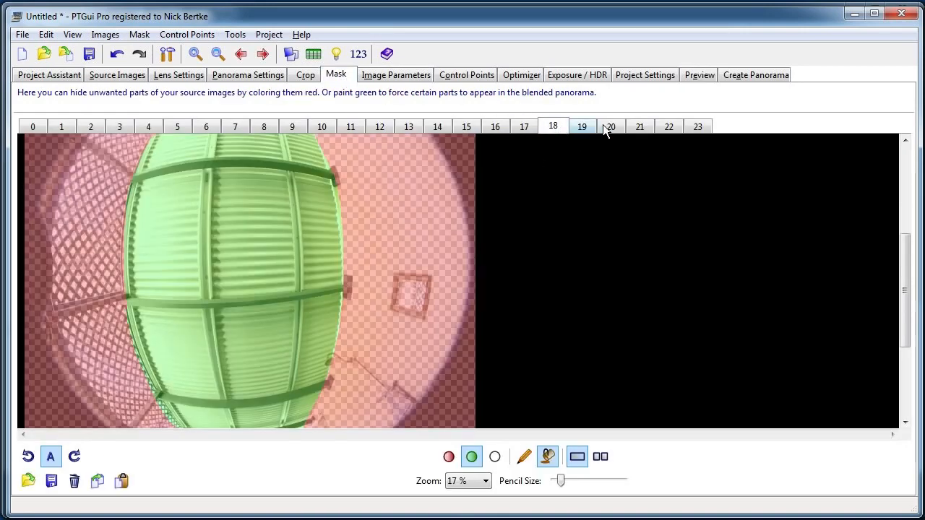
pyautogui.click(582, 125)
pyautogui.click(601, 124)
pyautogui.click(638, 127)
pyautogui.click(669, 126)
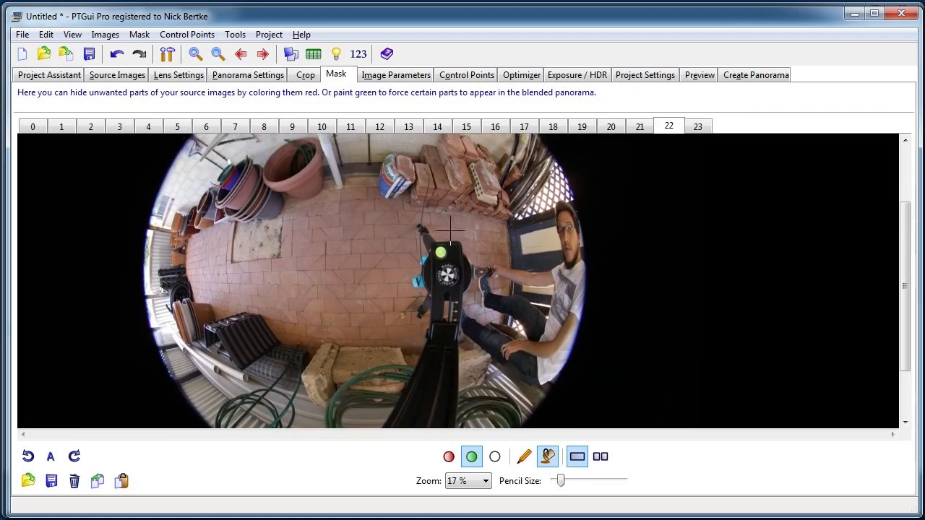
pyautogui.click(524, 456)
pyautogui.click(448, 456)
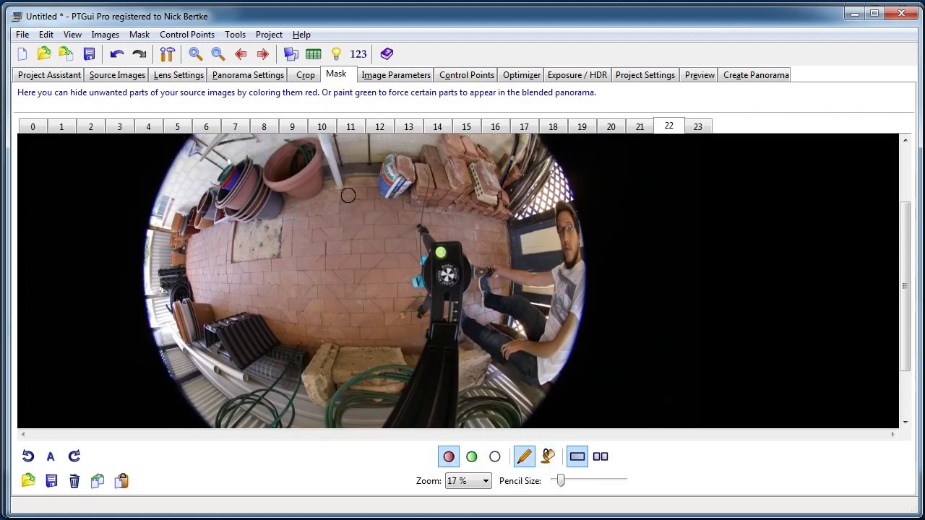
pyautogui.moveTo(339, 183)
pyautogui.mouseDown()
pyautogui.moveTo(258, 221)
pyautogui.moveTo(218, 226)
pyautogui.moveTo(204, 256)
pyautogui.moveTo(205, 300)
pyautogui.moveTo(218, 318)
pyautogui.moveTo(261, 320)
pyautogui.moveTo(286, 352)
pyautogui.moveTo(303, 344)
pyautogui.moveTo(421, 357)
pyautogui.moveTo(427, 297)
pyautogui.moveTo(415, 282)
pyautogui.moveTo(430, 247)
pyautogui.moveTo(415, 198)
pyautogui.moveTo(348, 180)
pyautogui.mouseUp()
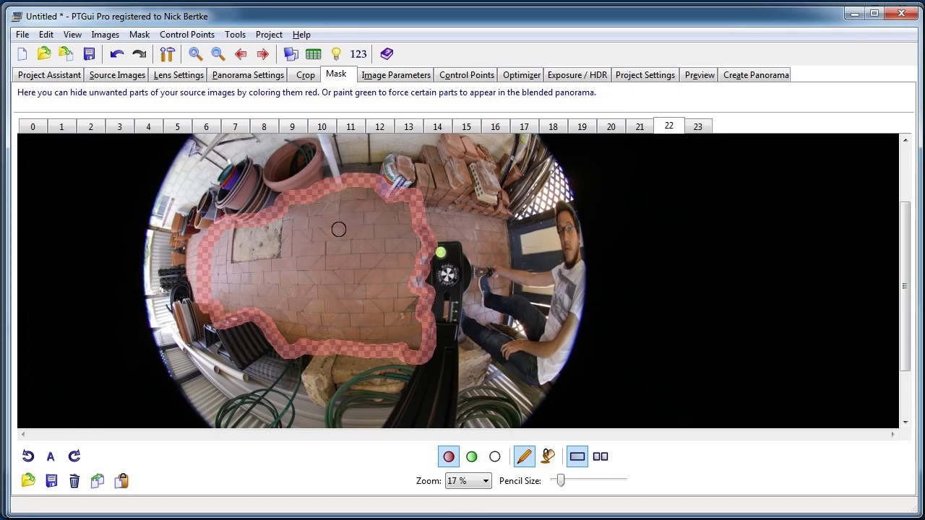
pyautogui.click(548, 456)
pyautogui.click(512, 271)
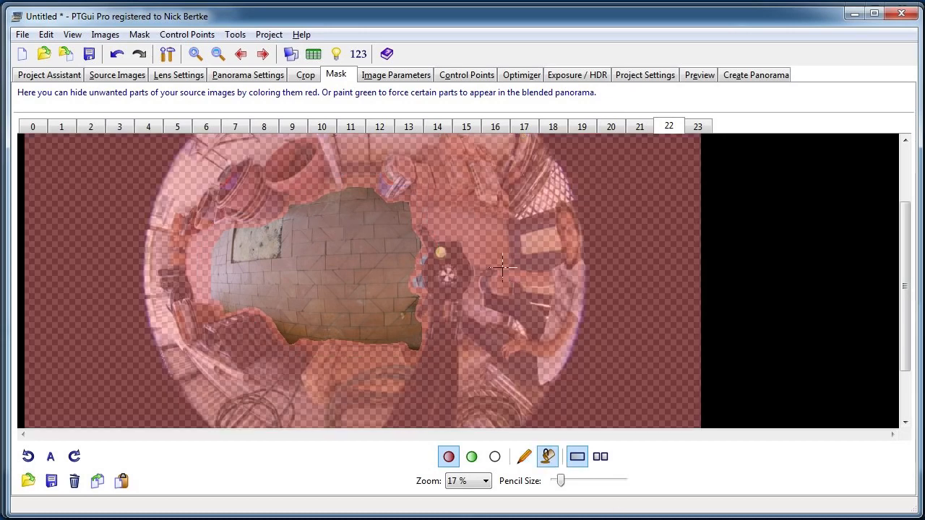
pyautogui.scroll(2, 484, 287)
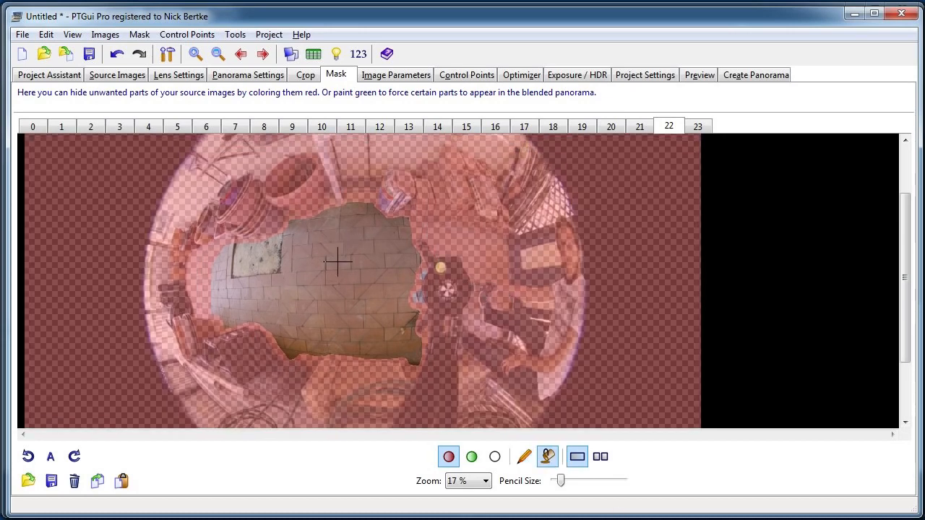
pyautogui.scroll(-4, 560, 341)
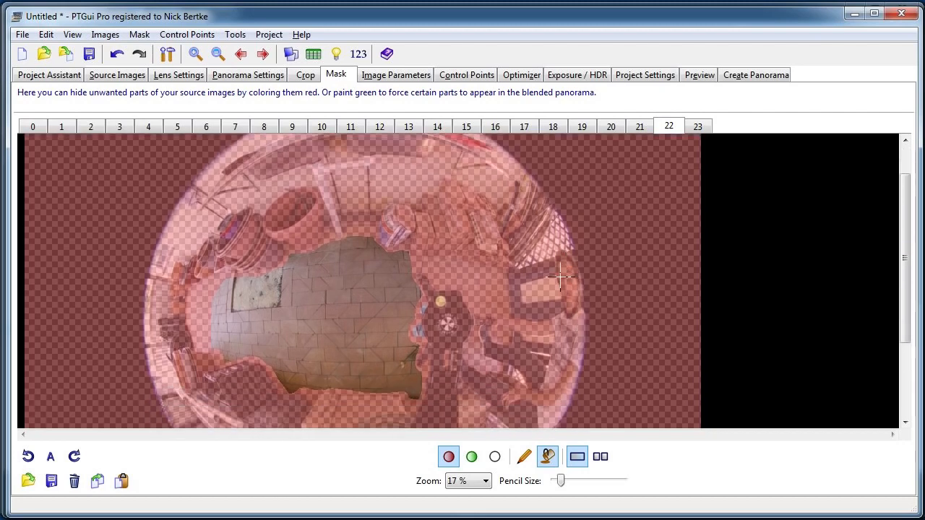
pyautogui.scroll(-5, 477, 344)
pyautogui.scroll(8, 318, 354)
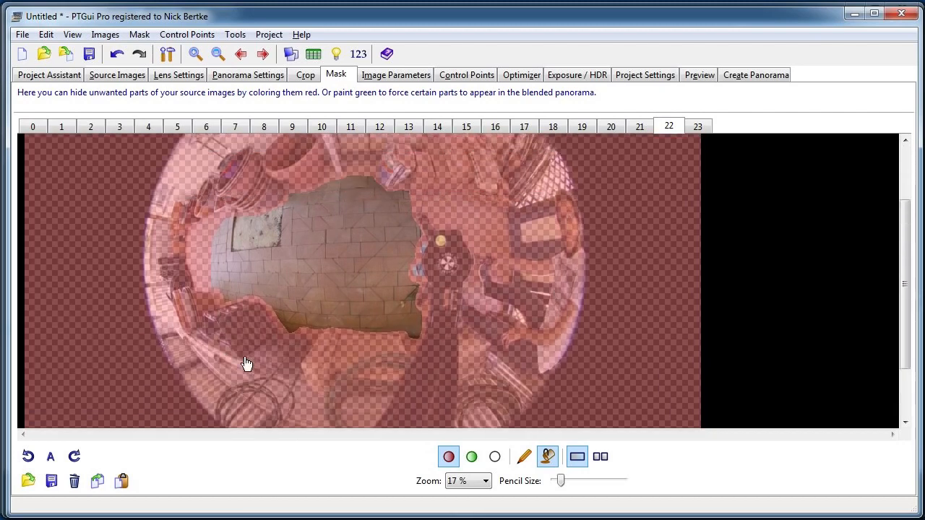
pyautogui.scroll(1, 556, 304)
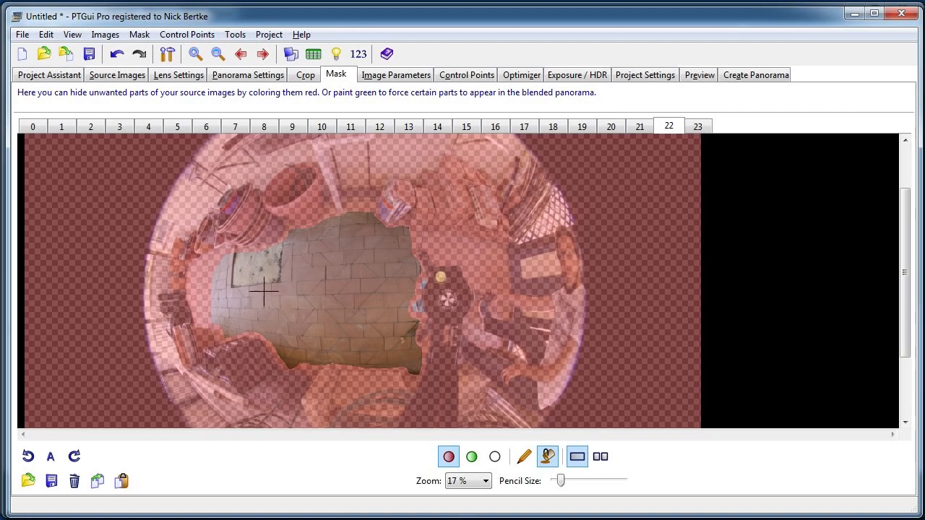
# Generate a preview with image 22 masked, check the floor at actual size, and close the preview.
pyautogui.click(695, 75)
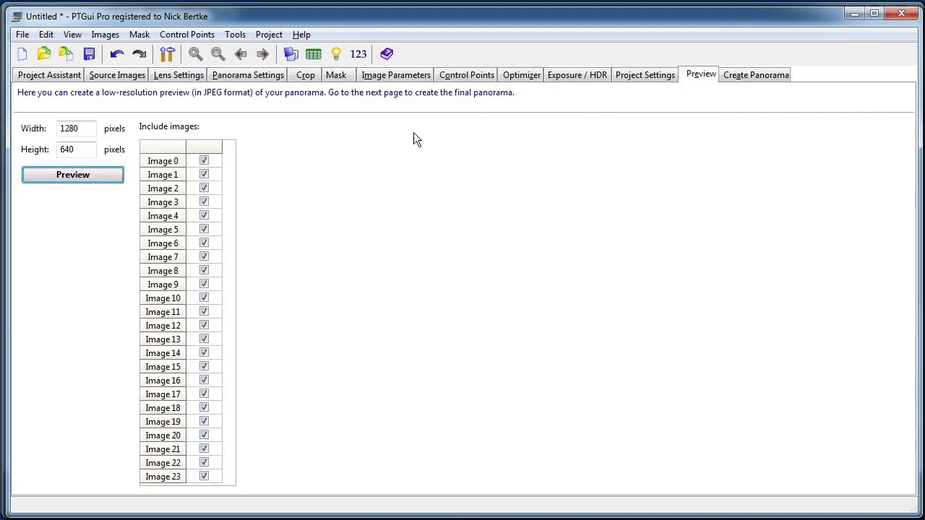
pyautogui.click(83, 179)
pyautogui.click(142, 198)
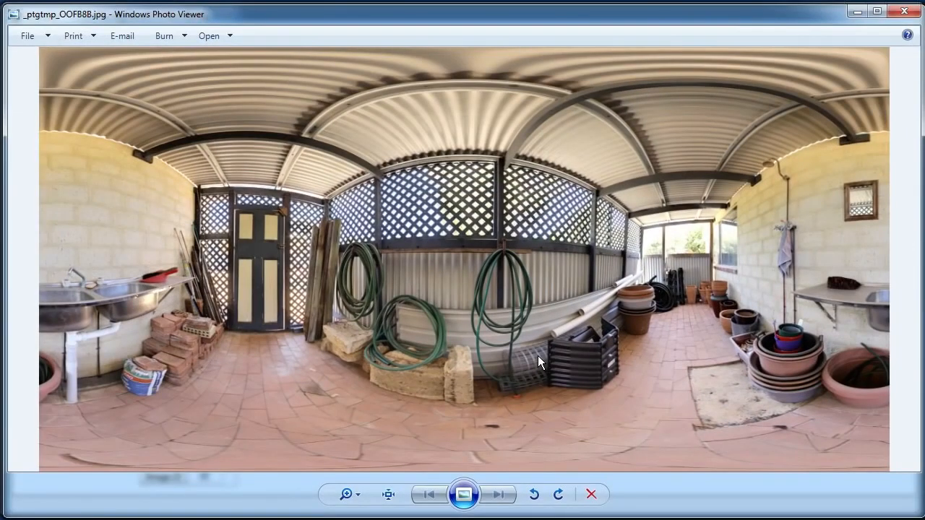
pyautogui.click(390, 495)
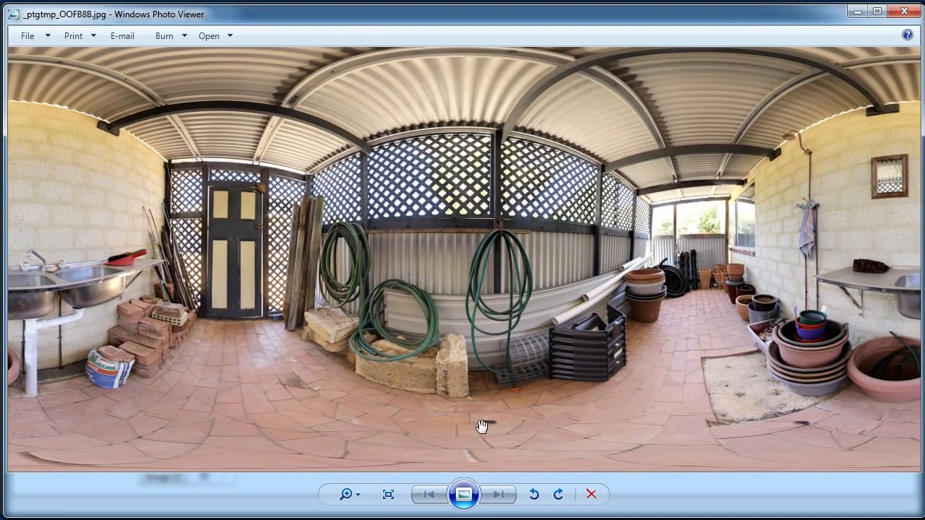
pyautogui.click(902, 11)
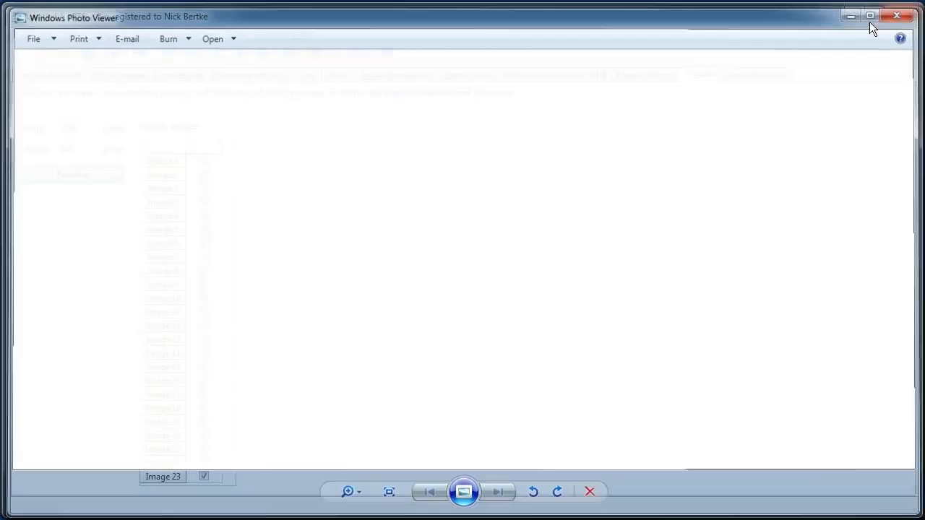
# Fill the unmasked floor area of image 22 with green to force it into the blended panorama.
pyautogui.click(337, 74)
pyautogui.scroll(-1, 368, 289)
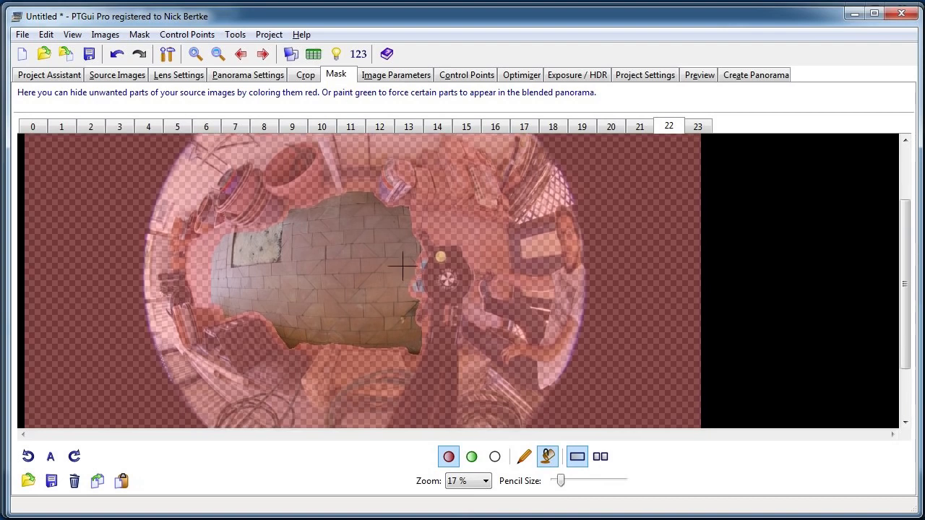
pyautogui.click(471, 456)
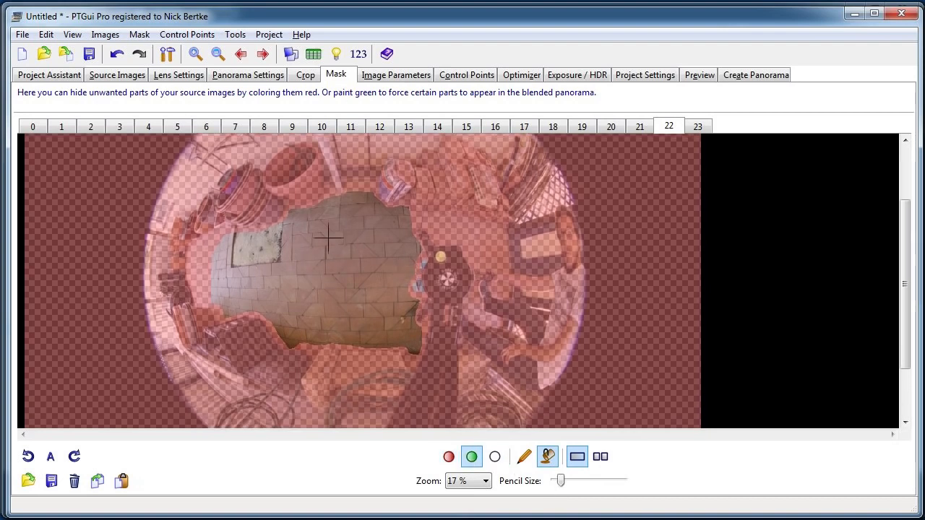
pyautogui.click(328, 302)
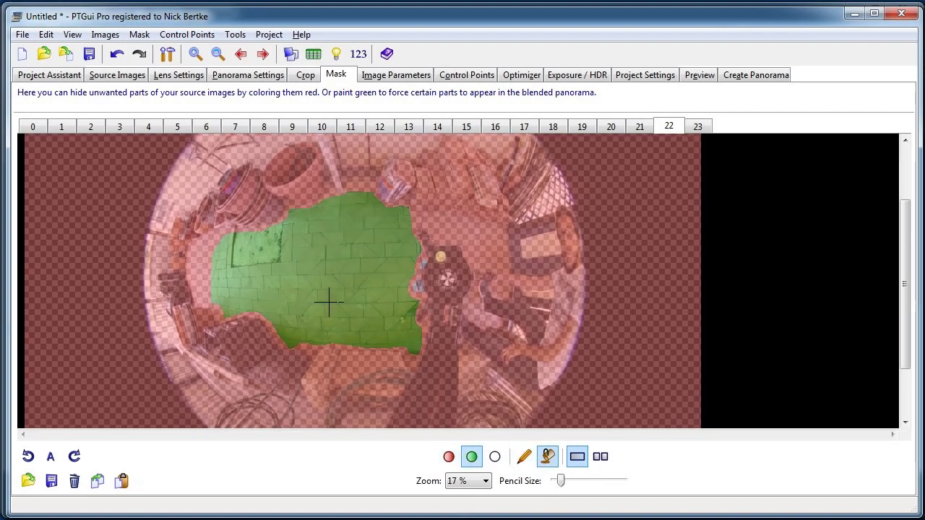
# Preview the panorama again with the green floor mask, check the floor, and close the preview.
pyautogui.click(700, 75)
pyautogui.click(73, 174)
pyautogui.click(154, 205)
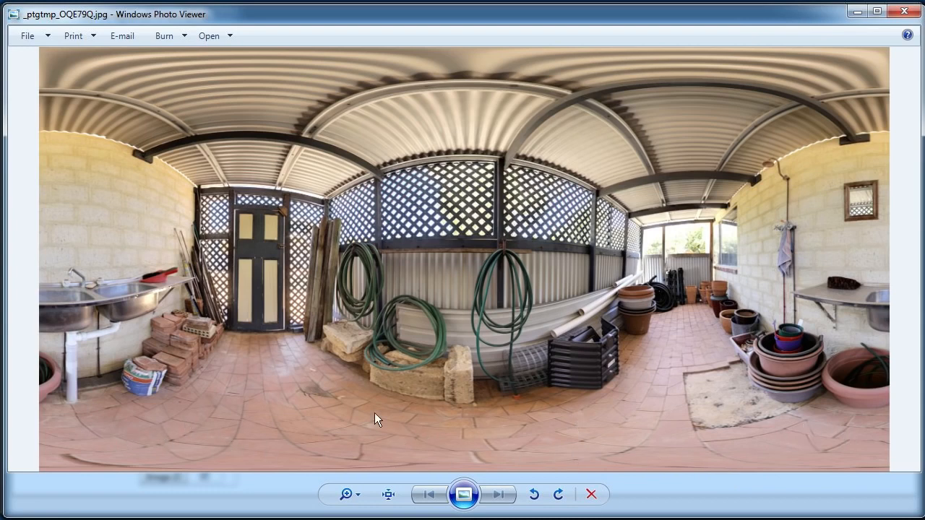
pyautogui.click(912, 14)
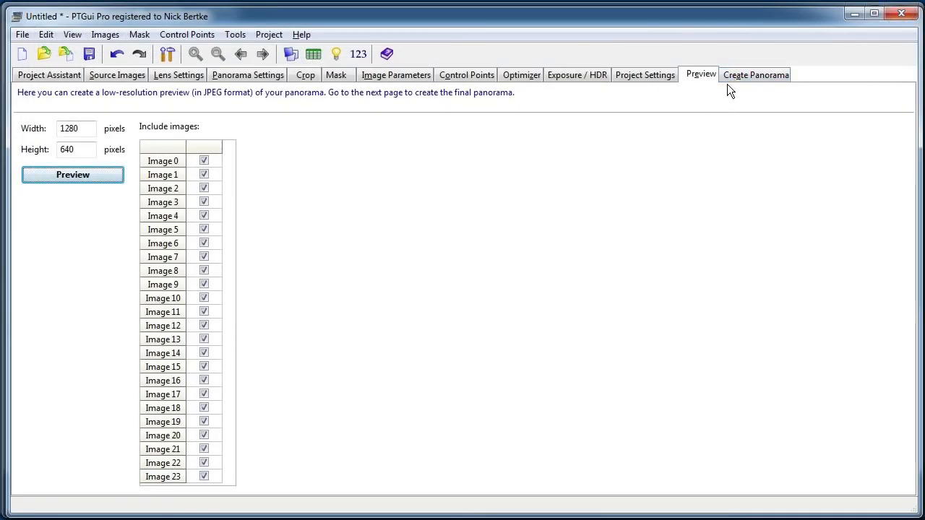
# Set the output size to 3200 by 1600 pixels and output LDR blend planes instead of the tone mapped panorama.
pyautogui.click(745, 77)
pyautogui.write('3200')
pyautogui.press('Tab')
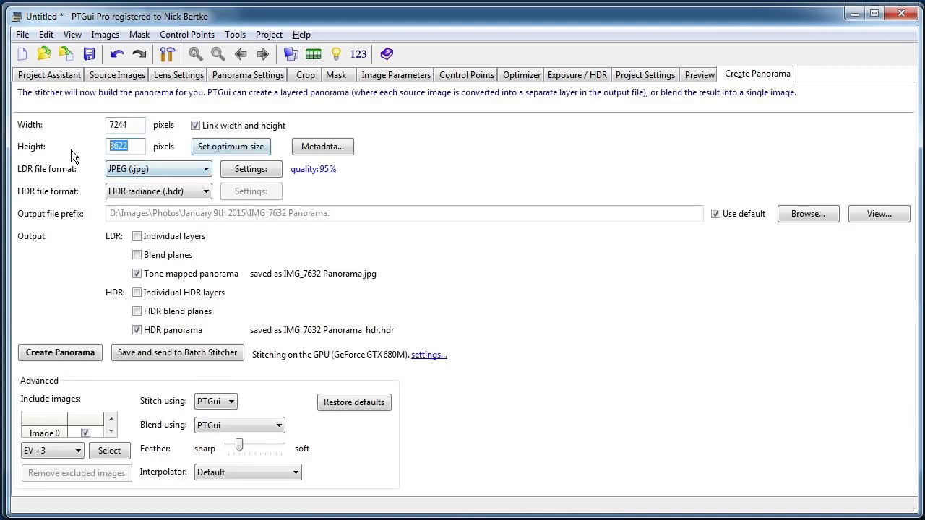
pyautogui.write('1600')
pyautogui.doubleClick(122, 126)
pyautogui.doubleClick(127, 146)
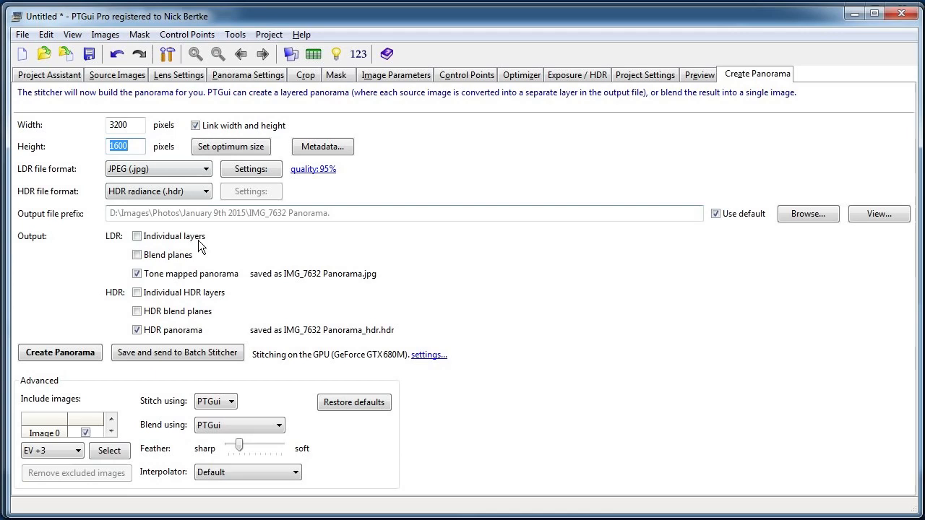
pyautogui.click(161, 273)
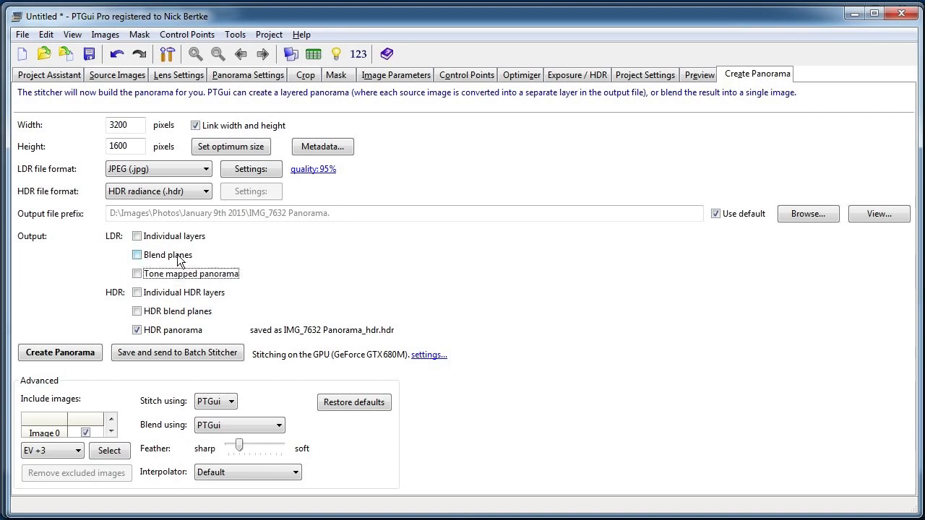
pyautogui.click(148, 259)
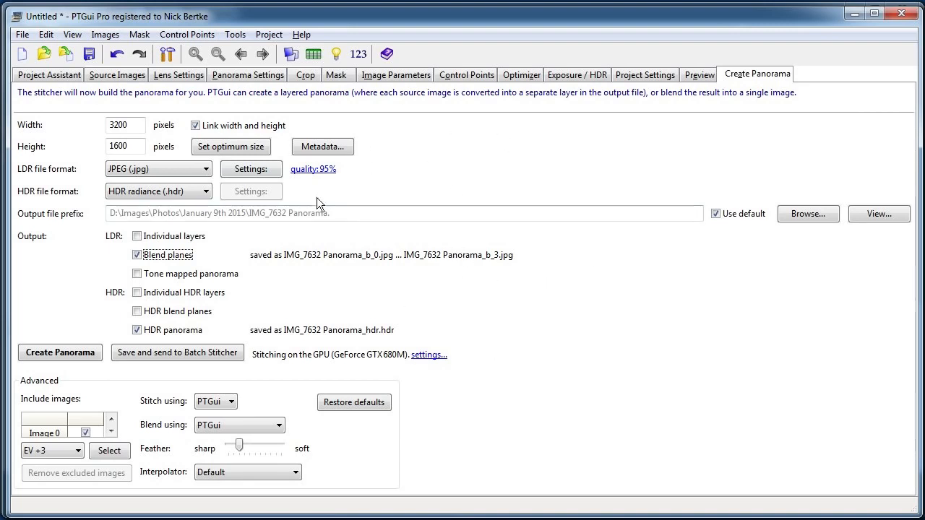
# Replace the default output name with the prefix GardenShed in the same folder and start creating the panorama.
pyautogui.click(716, 214)
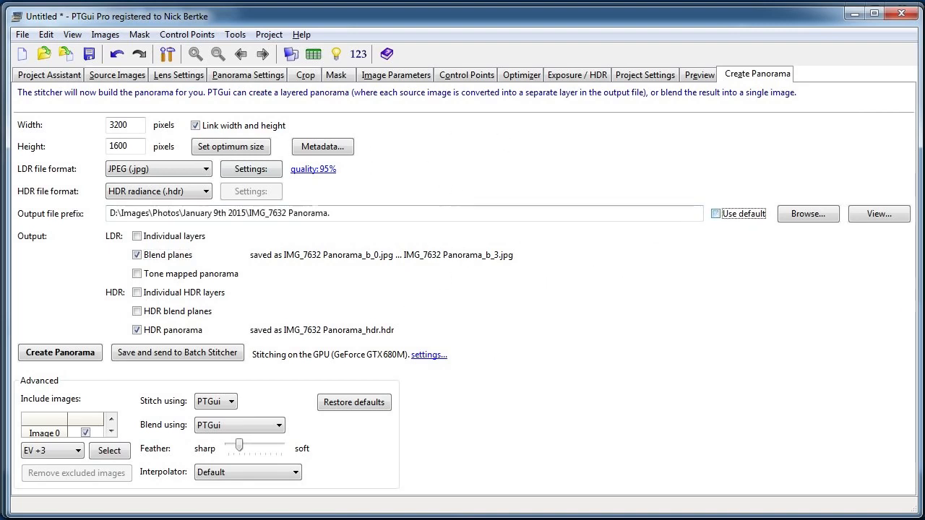
pyautogui.moveTo(250, 213); pyautogui.dragTo(324, 214)
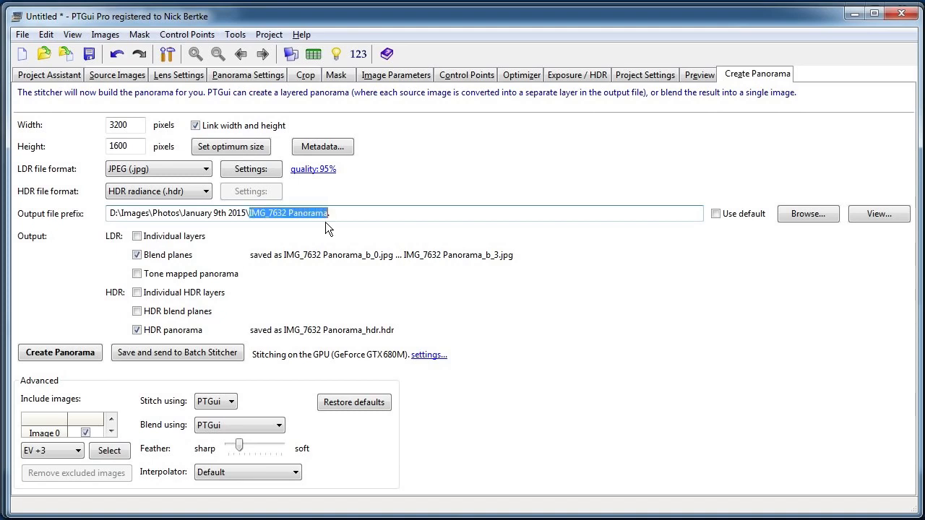
pyautogui.write('GardenShed')
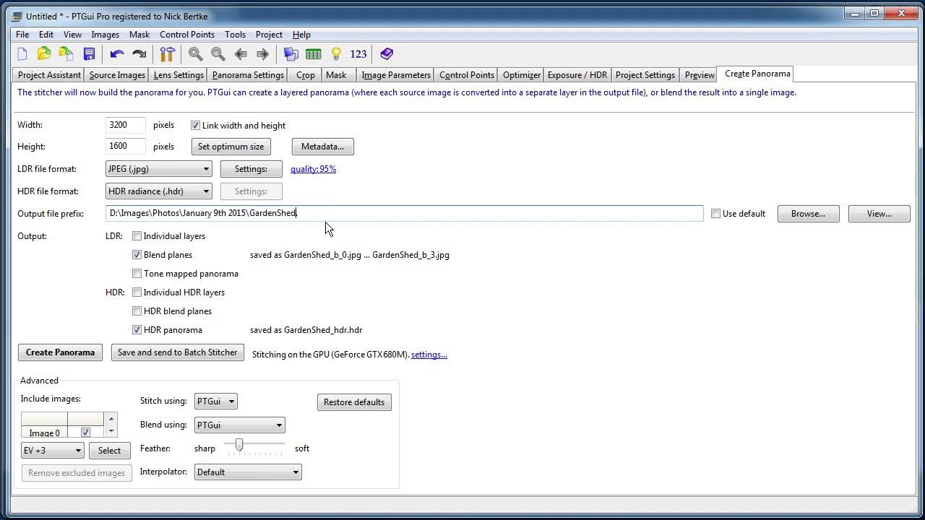
pyautogui.click(86, 352)
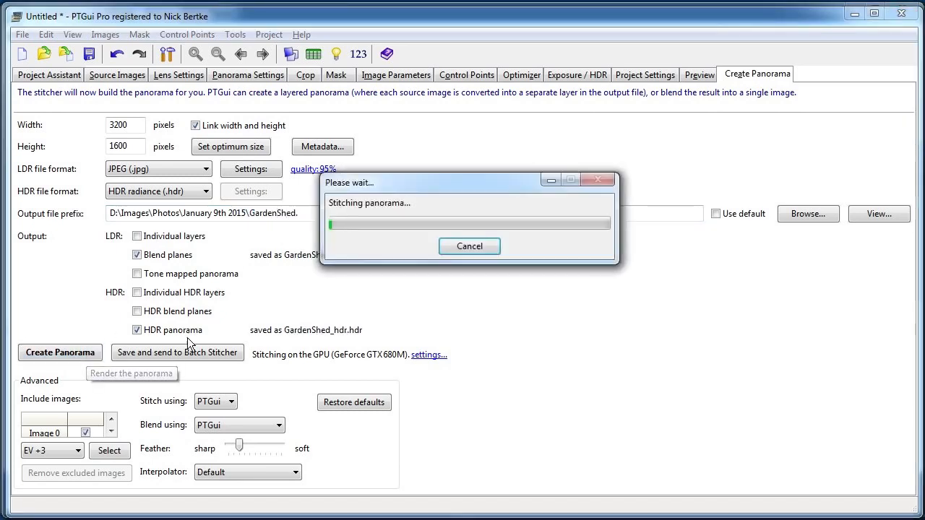
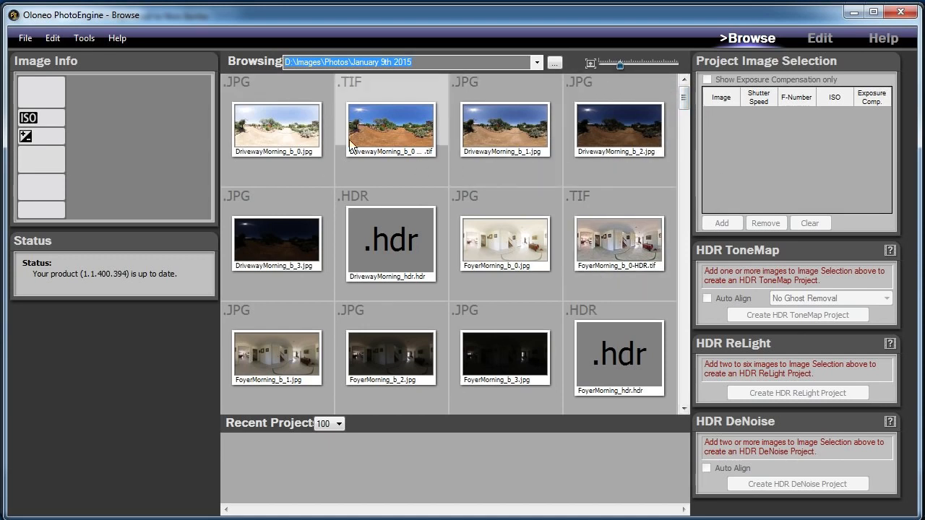
# In Oloneo PhotoEngine, reload the January 9th 2015 photo folder by browsing to the December 29th 2014 folder and back.
pyautogui.click(537, 62)
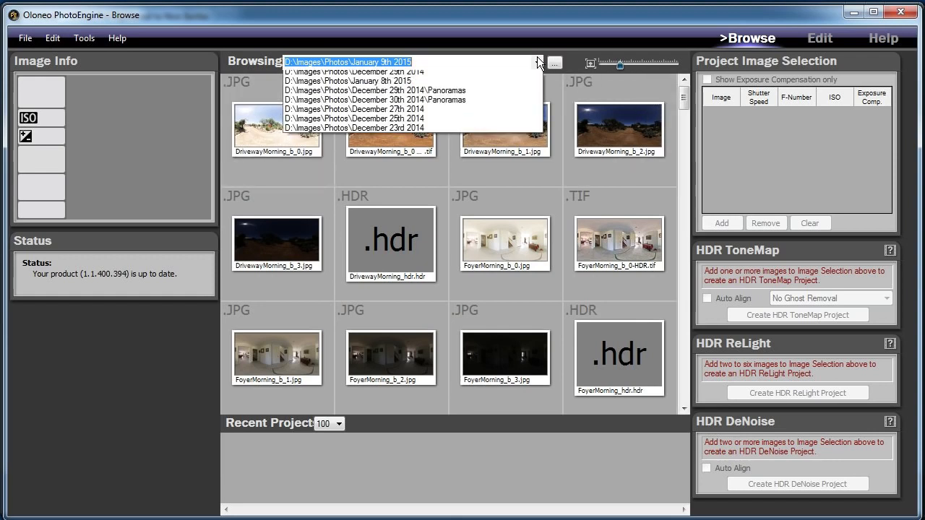
pyautogui.click(509, 94)
pyautogui.click(535, 62)
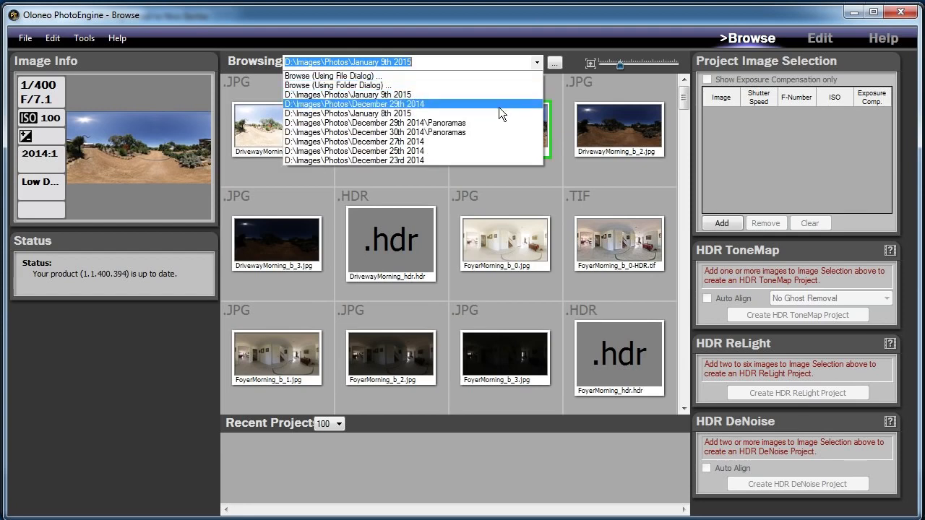
pyautogui.click(498, 106)
pyautogui.click(535, 61)
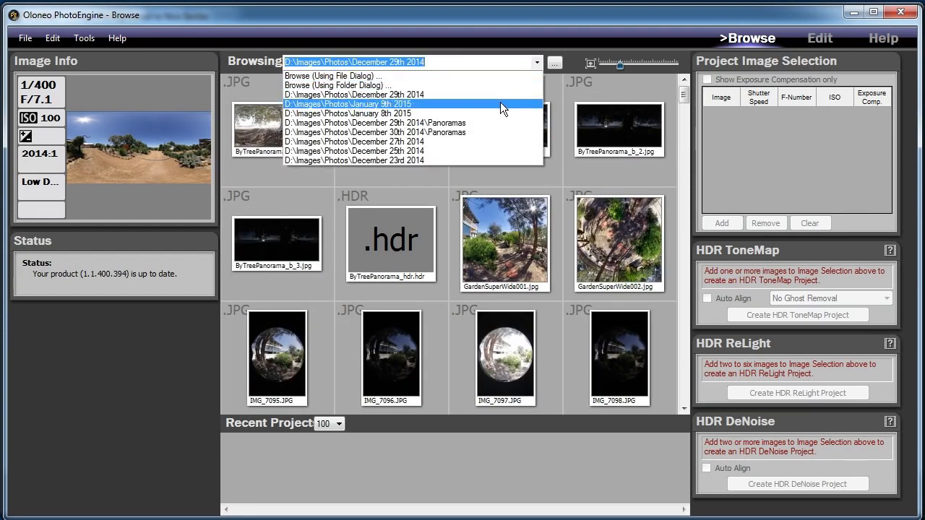
pyautogui.click(500, 106)
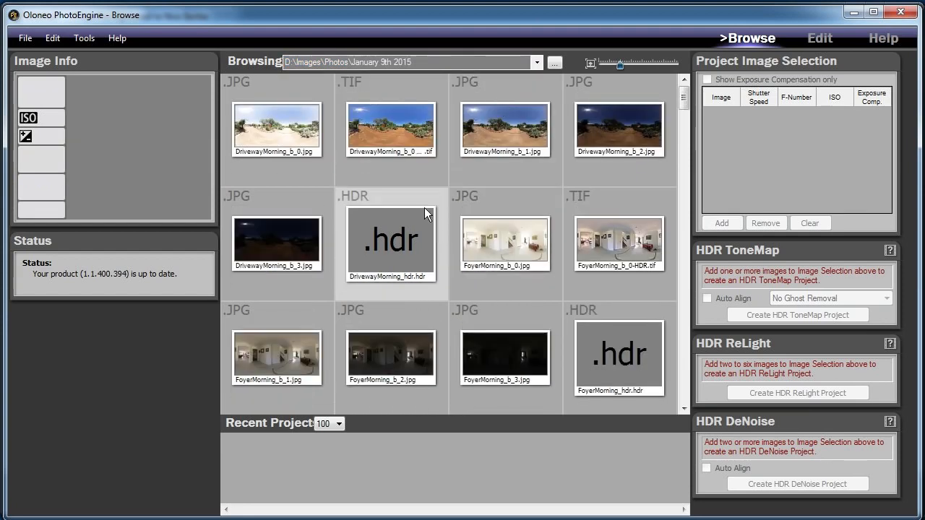
# Add GardenShed_b_0.jpg through GardenShed_b_3.jpg to the project image selection and create an HDR ToneMap project from them.
pyautogui.moveTo(653, 215)
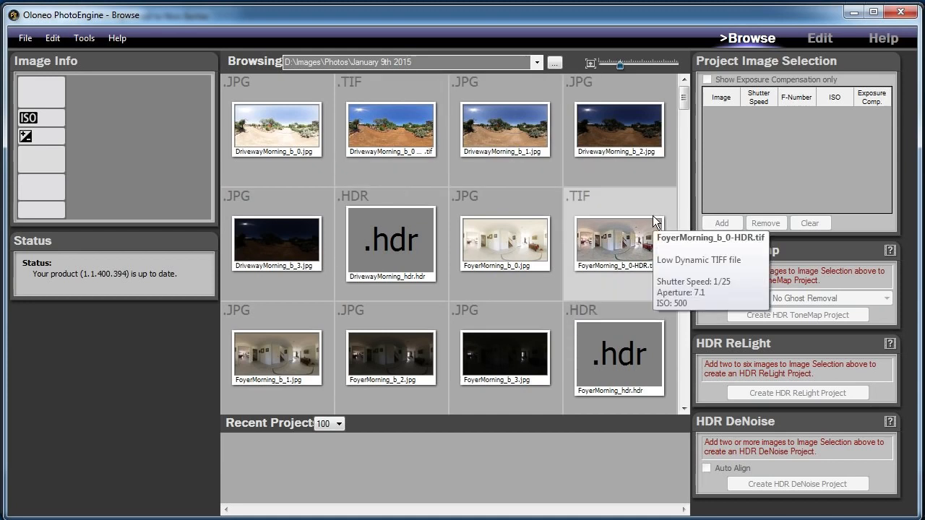
pyautogui.moveTo(438, 118)
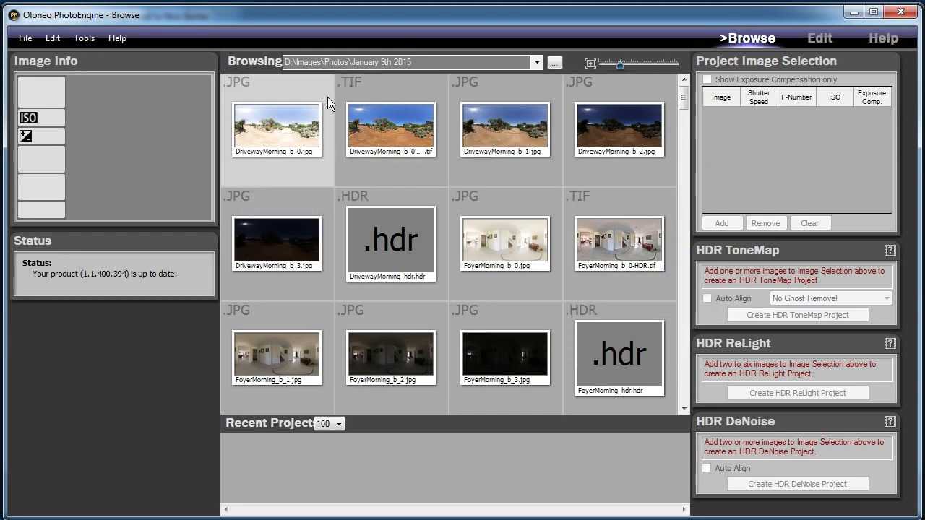
pyautogui.moveTo(681, 101); pyautogui.dragTo(680, 129)
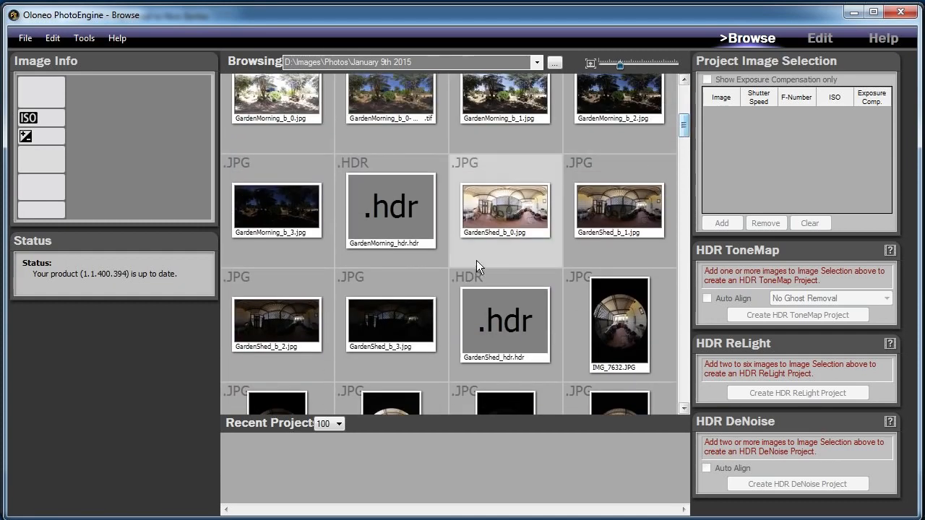
pyautogui.click(516, 224)
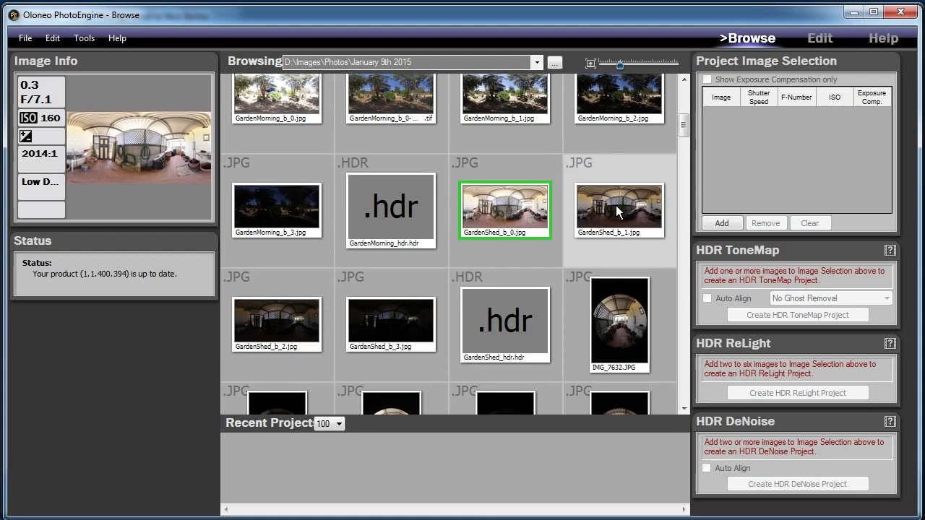
pyautogui.keyDown('shift'); pyautogui.click(383, 316); pyautogui.keyUp('shift')
pyautogui.click(716, 223)
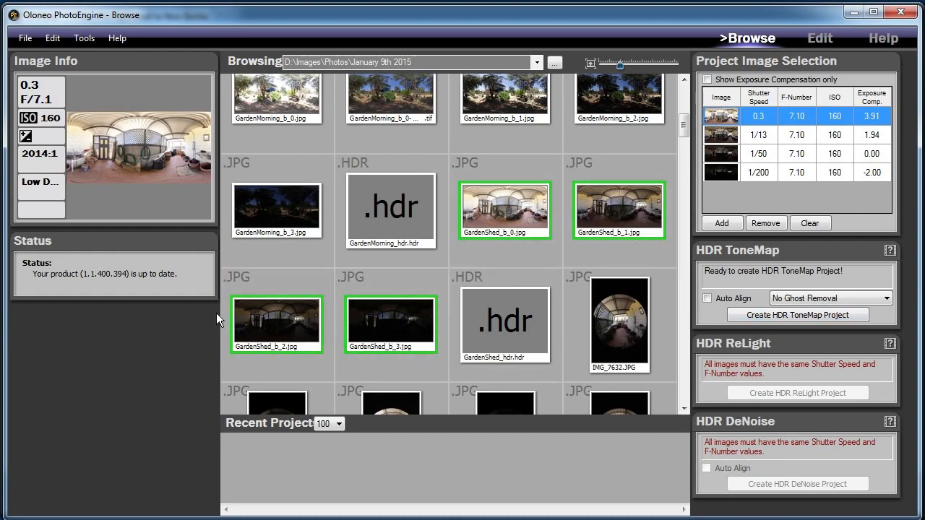
pyautogui.click(788, 316)
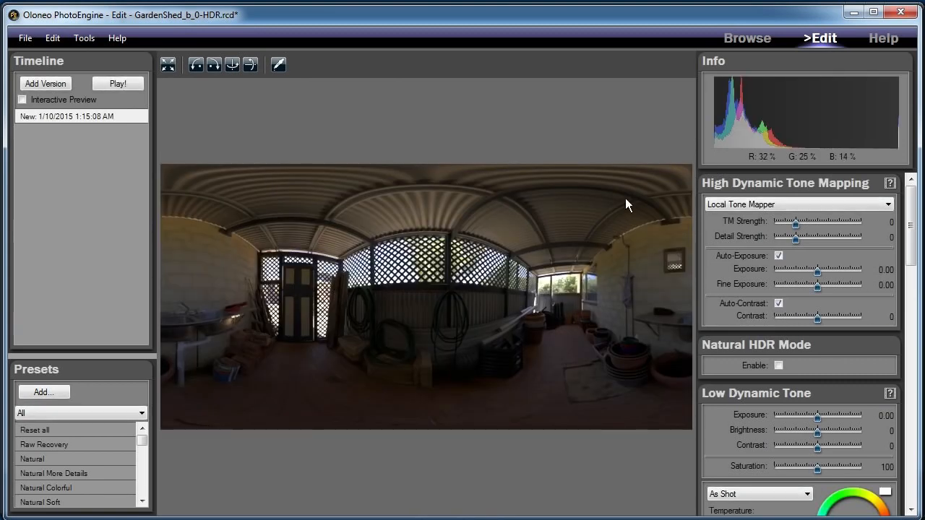
# Switch the tone mapping operator to Advanced Local Tone Mapper and enable Natural HDR Mode.
pyautogui.click(795, 204)
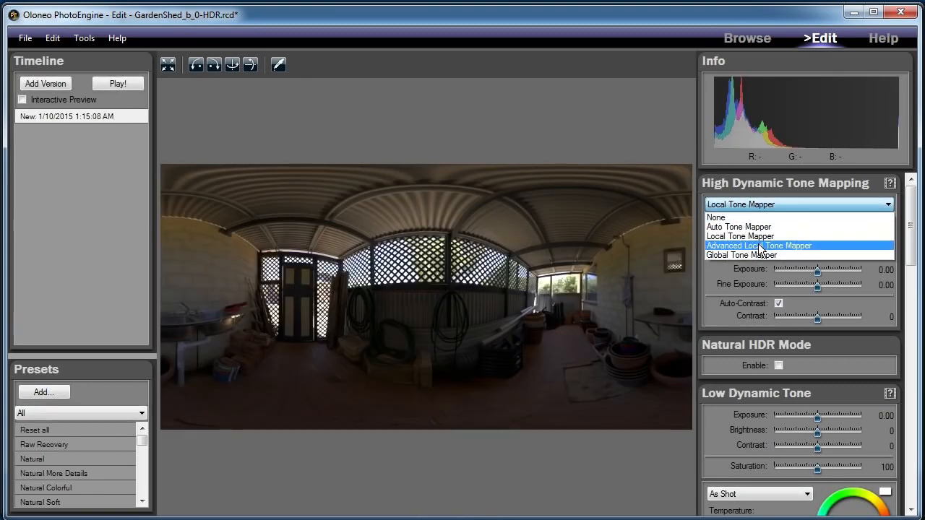
pyautogui.click(846, 243)
pyautogui.scroll(-1, 831, 303)
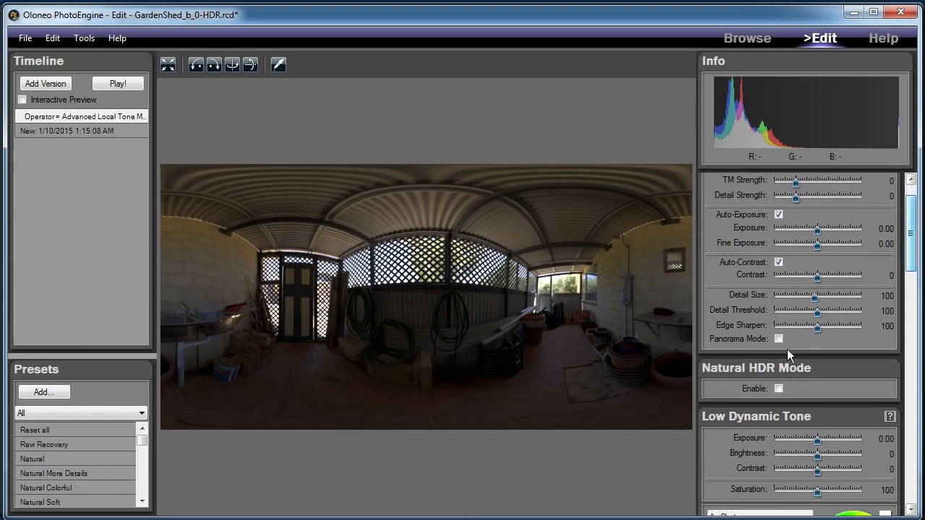
pyautogui.click(779, 389)
# Set the TM Strength to 57, the Detail Strength to -30 and the HDR Fine Exposure to -0.17.
pyautogui.scroll(1, 912, 238)
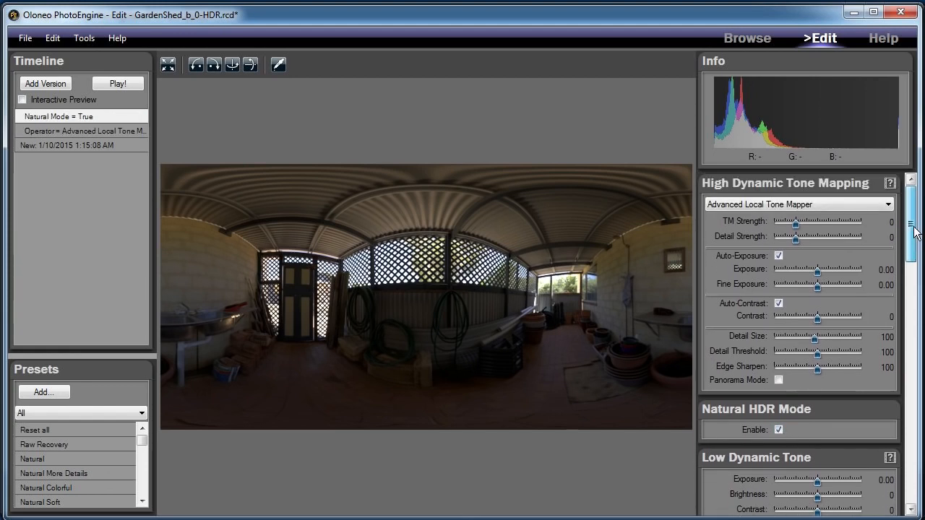
pyautogui.moveTo(794, 225); pyautogui.dragTo(832, 227)
pyautogui.moveTo(834, 227); pyautogui.dragTo(832, 227)
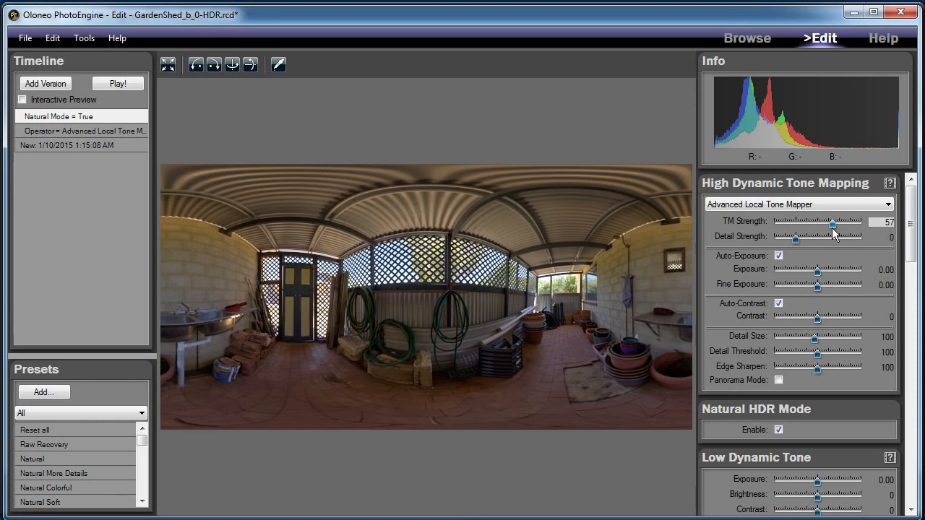
pyautogui.moveTo(797, 242); pyautogui.dragTo(790, 241)
pyautogui.moveTo(817, 290)
pyautogui.mouseDown()
pyautogui.moveTo(800, 290)
pyautogui.moveTo(810, 290)
pyautogui.mouseUp()
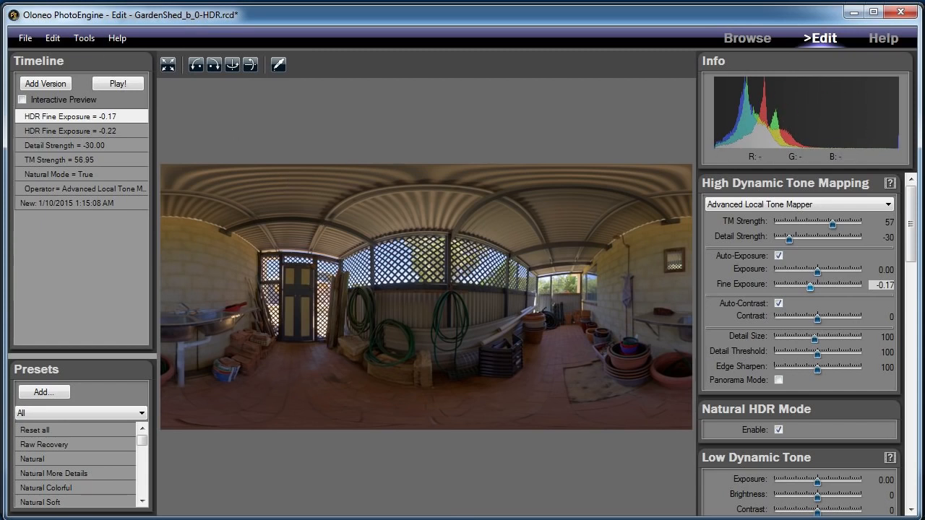
# Export the tone-mapped panorama as the TIFF GardenShed_b_0-HDR.tif in the January 9th 2015 folder.
pyautogui.click(25, 38)
pyautogui.moveTo(130, 132)
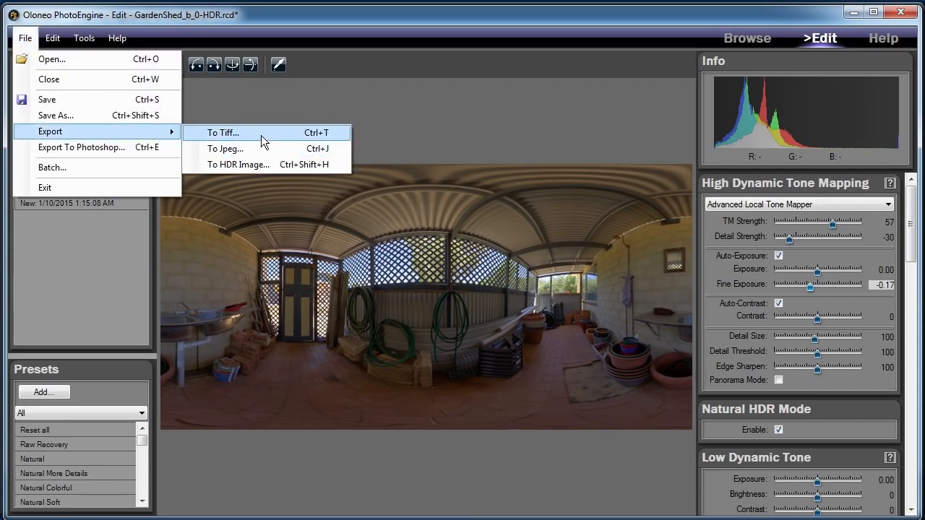
pyautogui.click(261, 135)
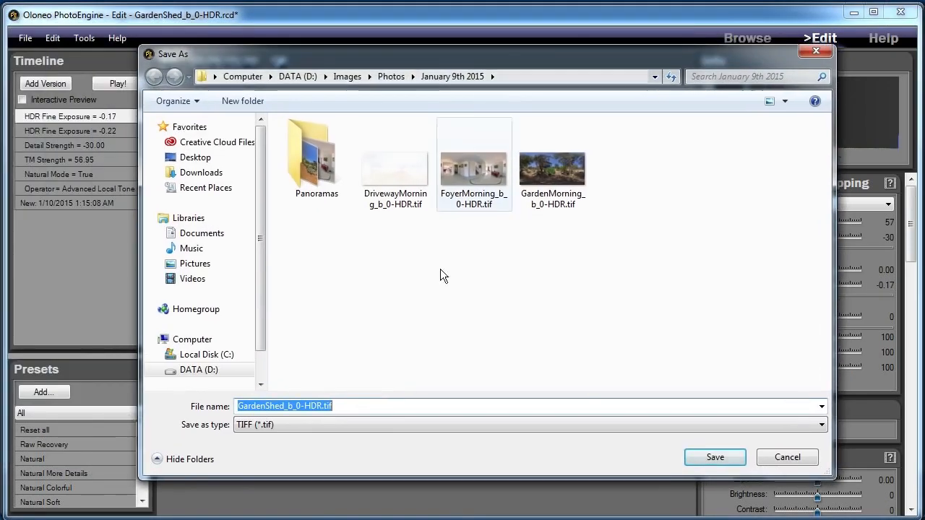
pyautogui.click(710, 454)
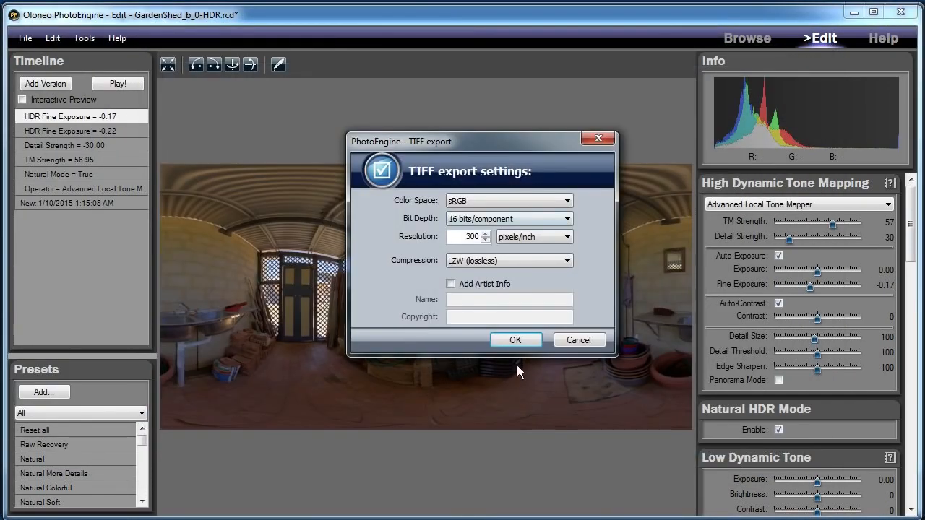
pyautogui.click(517, 337)
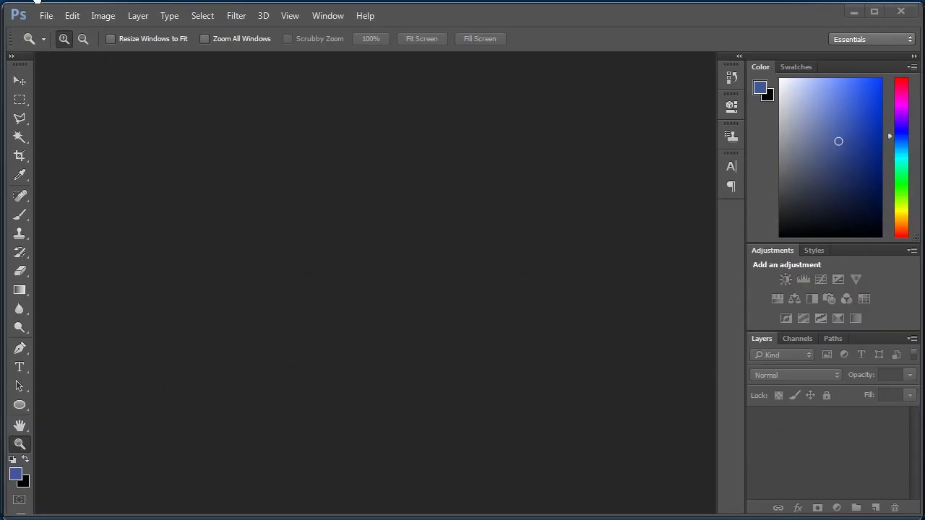
# Switch to Photoshop and open GardenShed_b_0-HDR.tif from the January 9th 2015 folder.
pyautogui.click(46, 15)
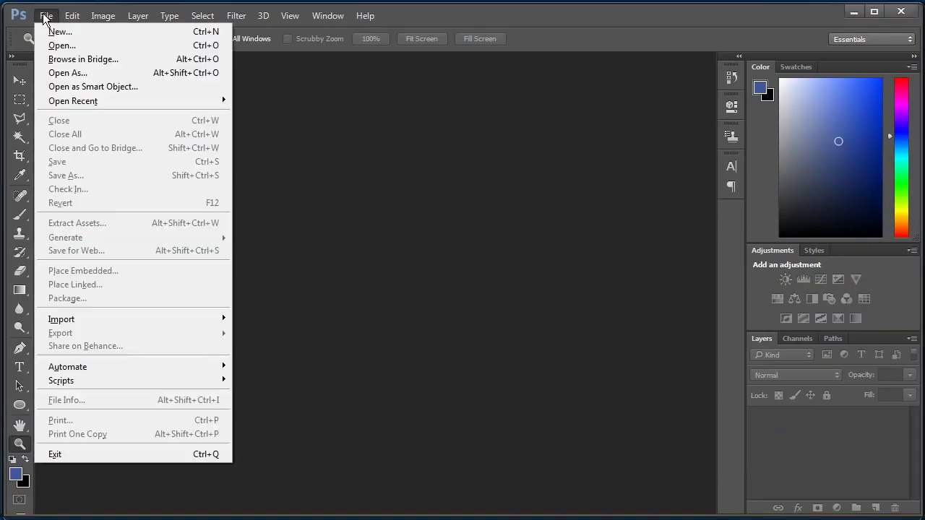
pyautogui.click(84, 47)
pyautogui.click(499, 206)
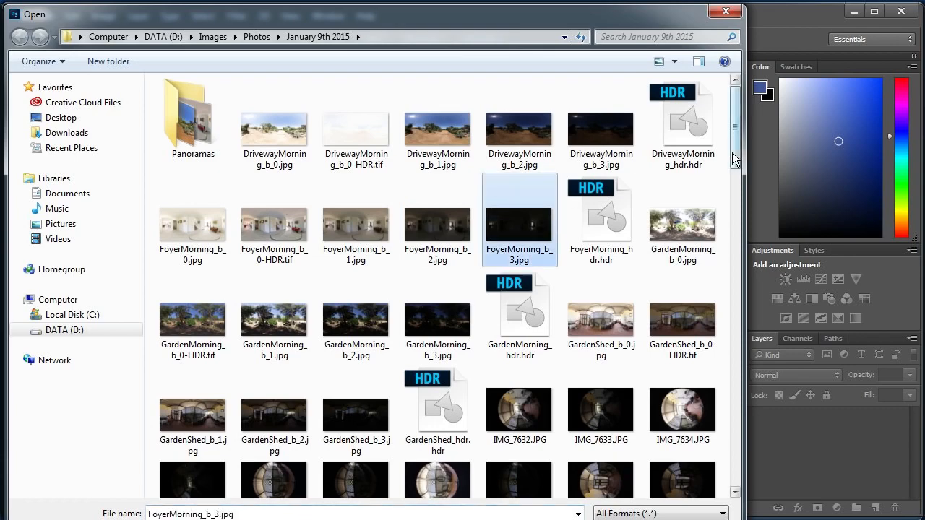
pyautogui.moveTo(735, 163); pyautogui.dragTo(740, 189)
pyautogui.doubleClick(690, 152)
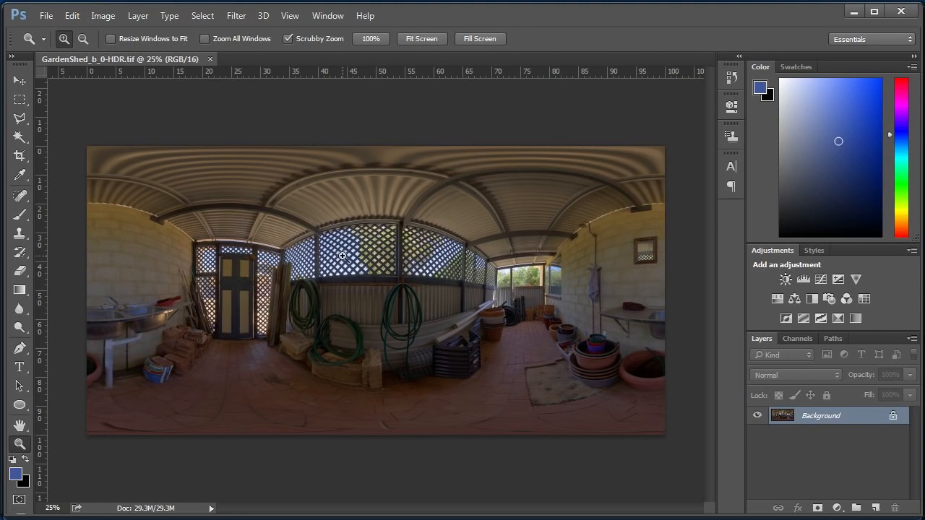
# Try lowering the panorama's white input level to 238 in Levels.
pyautogui.hotkey('ctrl', 'l')
pyautogui.moveTo(685, 117); pyautogui.dragTo(680, 94)
pyautogui.moveTo(689, 249); pyautogui.dragTo(677, 248)
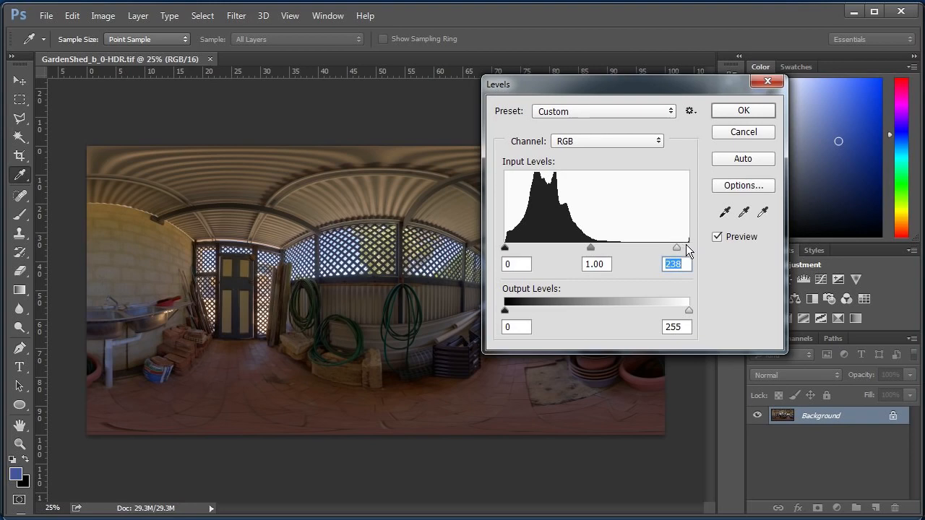
pyautogui.press('Return')
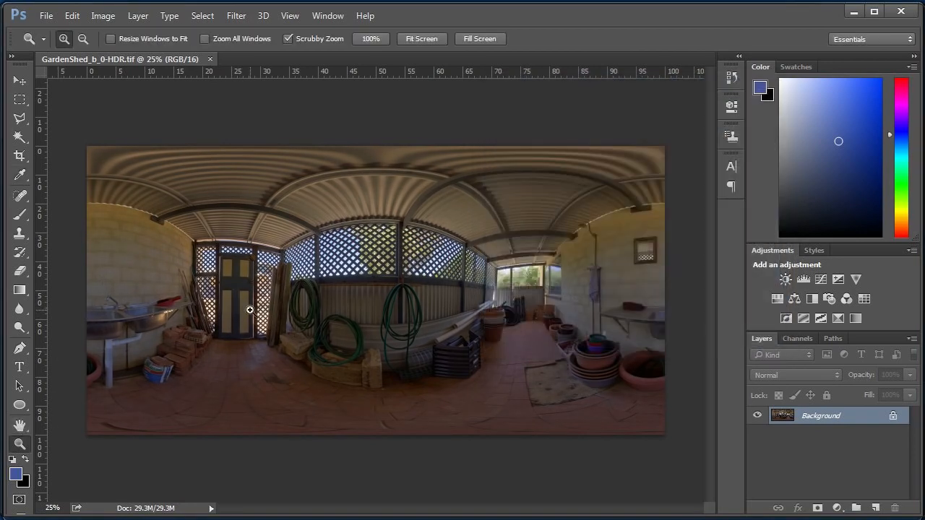
# Examine the panorama's bright and dark areas up close, including the door, the lattice and the hoses, and return to the whole image.
pyautogui.moveTo(259, 310); pyautogui.dragTo(367, 303)
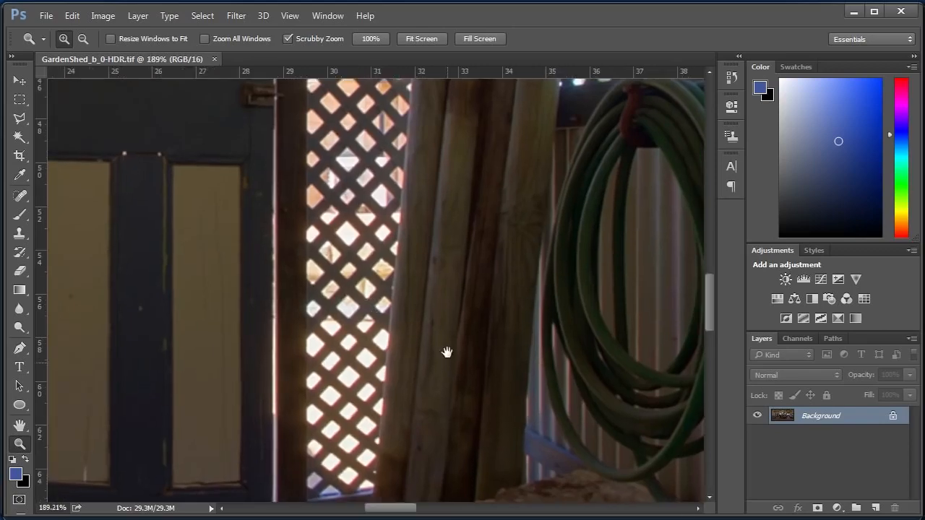
pyautogui.moveTo(446, 349); pyautogui.dragTo(372, 331)
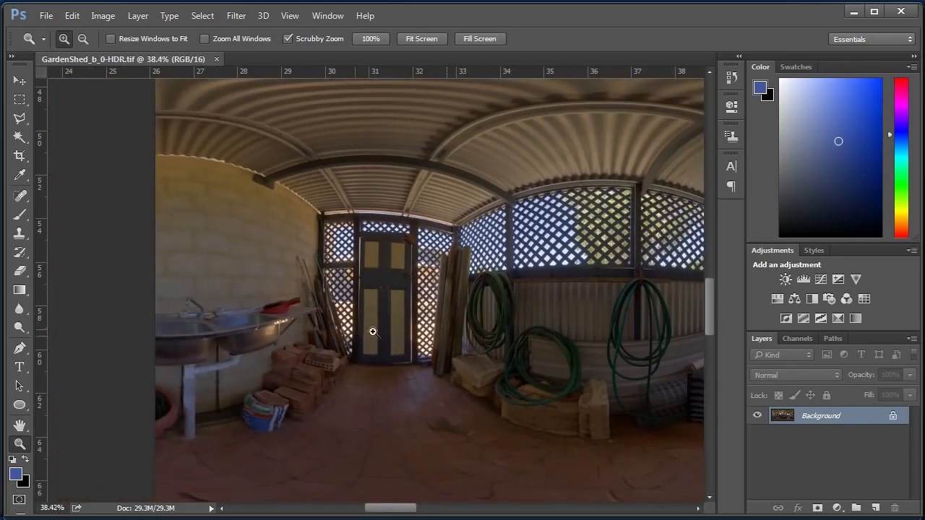
pyautogui.moveTo(548, 306); pyautogui.dragTo(216, 305)
pyautogui.moveTo(492, 268); pyautogui.dragTo(613, 254)
pyautogui.moveTo(496, 273); pyautogui.dragTo(546, 178)
pyautogui.moveTo(440, 182); pyautogui.dragTo(384, 288)
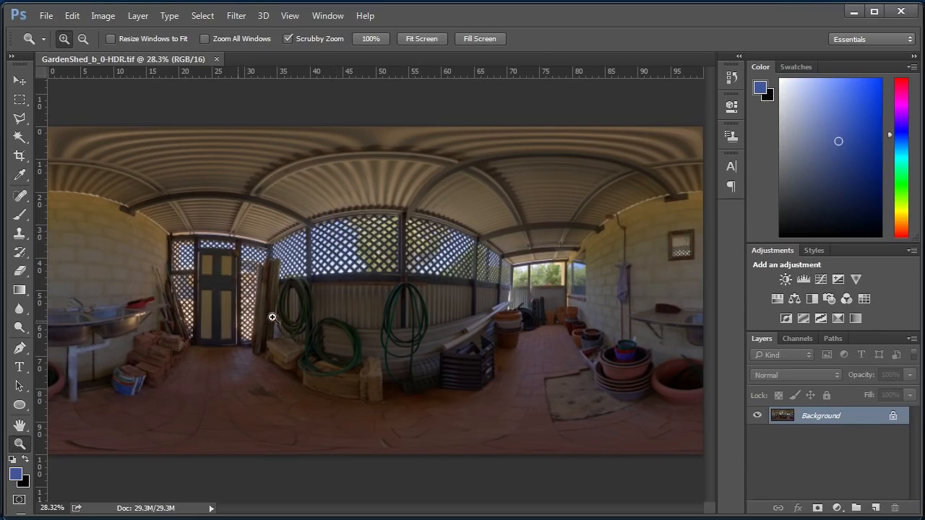
pyautogui.moveTo(270, 316); pyautogui.dragTo(230, 318)
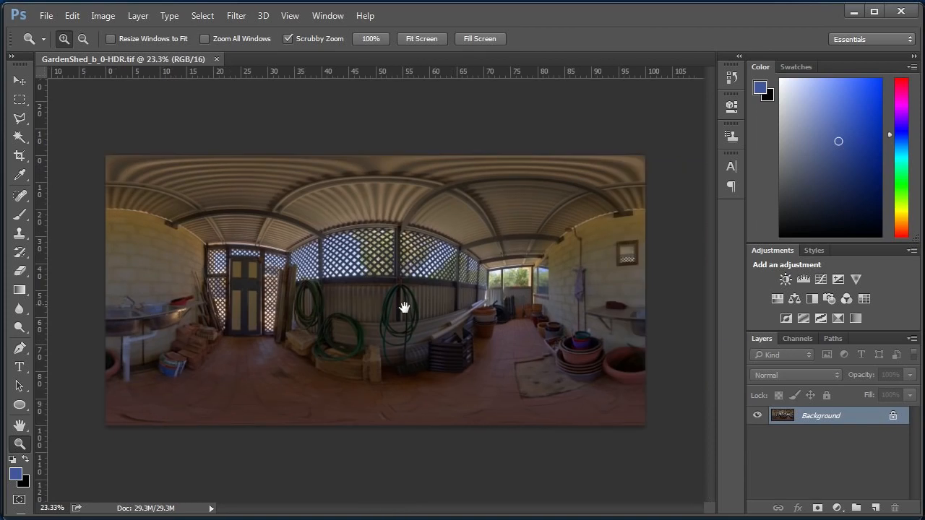
# Copy the whole panorama, paste it into a new alpha channel, and deselect.
pyautogui.hotkey('ctrl', 'a')
pyautogui.click(795, 338)
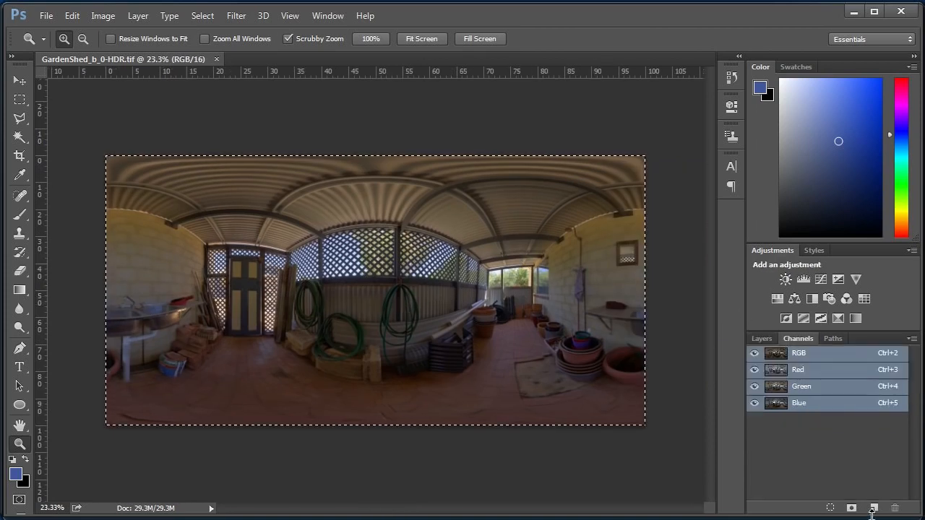
pyautogui.click(874, 508)
pyautogui.hotkey('ctrl', 'v')
pyautogui.hotkey('ctrl', 'd')
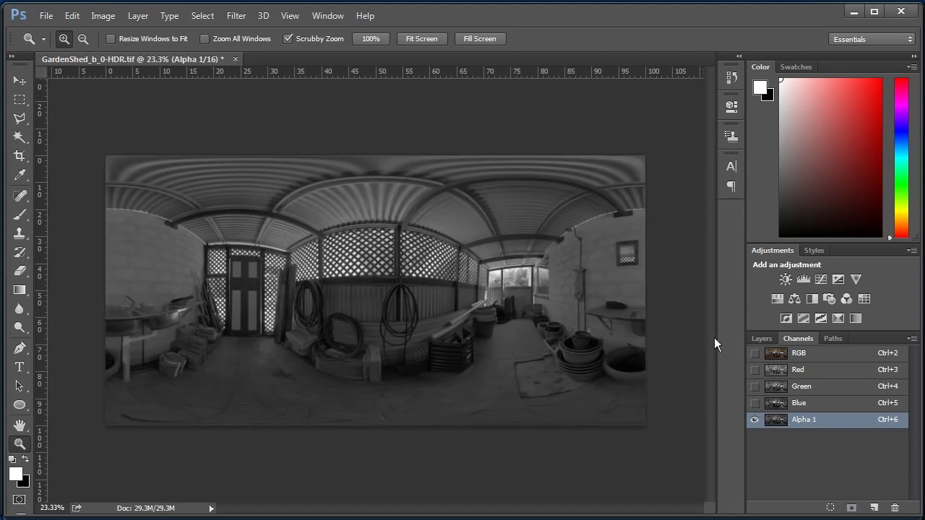
# Raise the alpha channel's contrast strongly with Levels so only the bright areas remain white and the rest turns black.
pyautogui.hotkey('ctrl', 'l')
pyautogui.moveTo(538, 82); pyautogui.dragTo(692, 80)
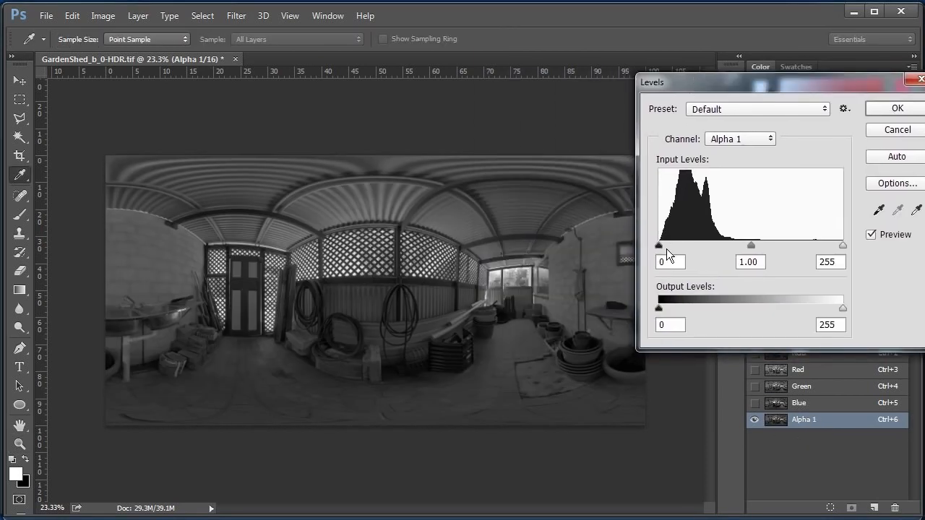
pyautogui.moveTo(659, 246); pyautogui.dragTo(721, 246)
pyautogui.moveTo(844, 246); pyautogui.dragTo(704, 243)
pyautogui.press('Return')
# Load the alpha channel's bright areas as a selection, delete the channel, and return to the Background layer.
pyautogui.press('z')
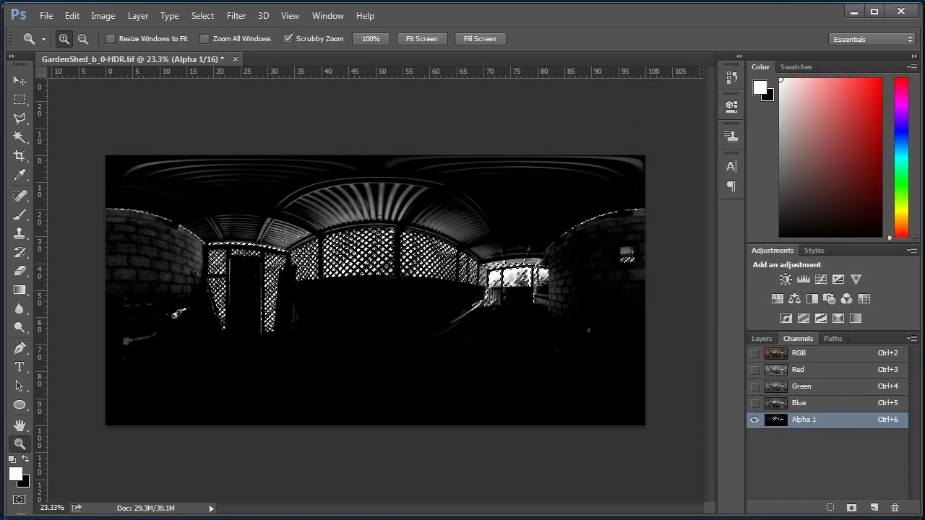
pyautogui.click(895, 508)
pyautogui.click(436, 213)
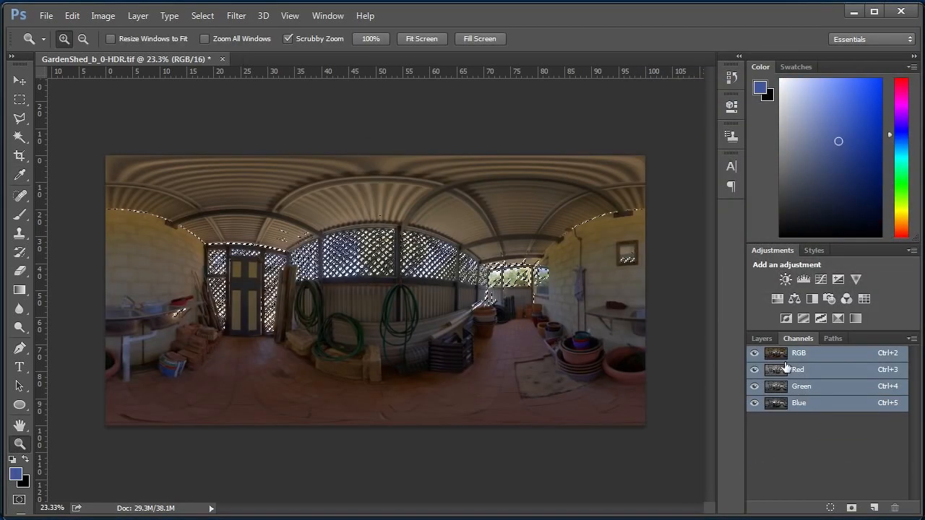
pyautogui.click(755, 338)
# Inspect the highlight selection up close around the door, the roof edge and the lattice openings.
pyautogui.click(380, 246)
pyautogui.click(381, 246)
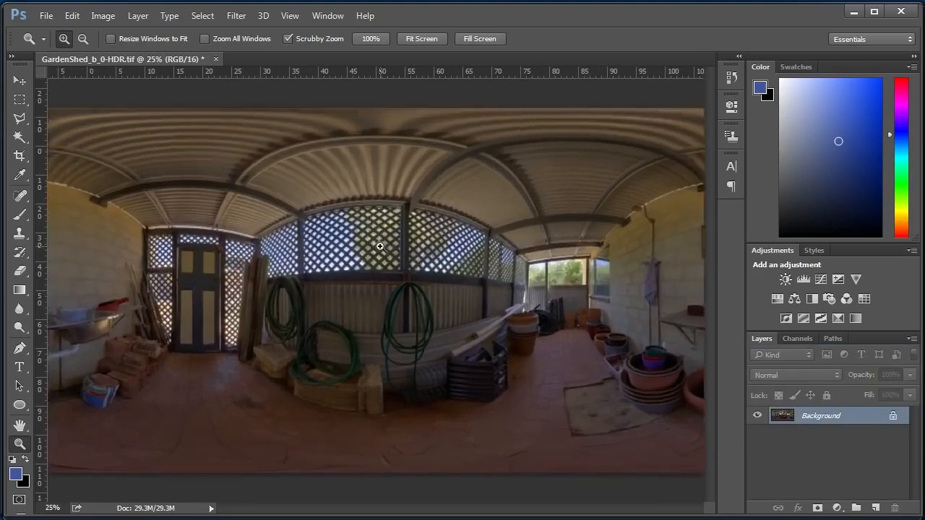
pyautogui.click(380, 246)
pyautogui.click(380, 247)
pyautogui.moveTo(352, 274); pyautogui.dragTo(582, 241)
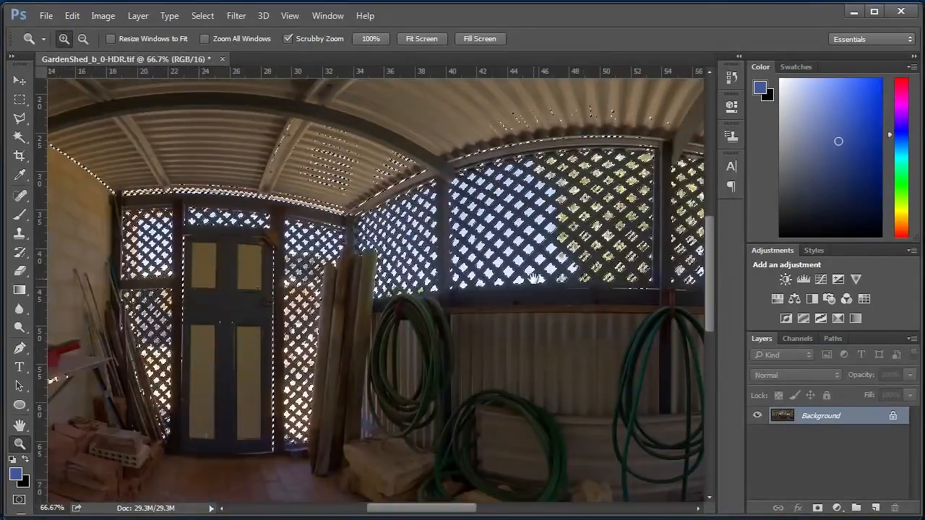
# Copy the selected highlights of the panorama onto a new layer.
pyautogui.moveTo(532, 297); pyautogui.dragTo(446, 257)
pyautogui.hotkey('ctrl', '-')
pyautogui.hotkey('ctrl', '-')
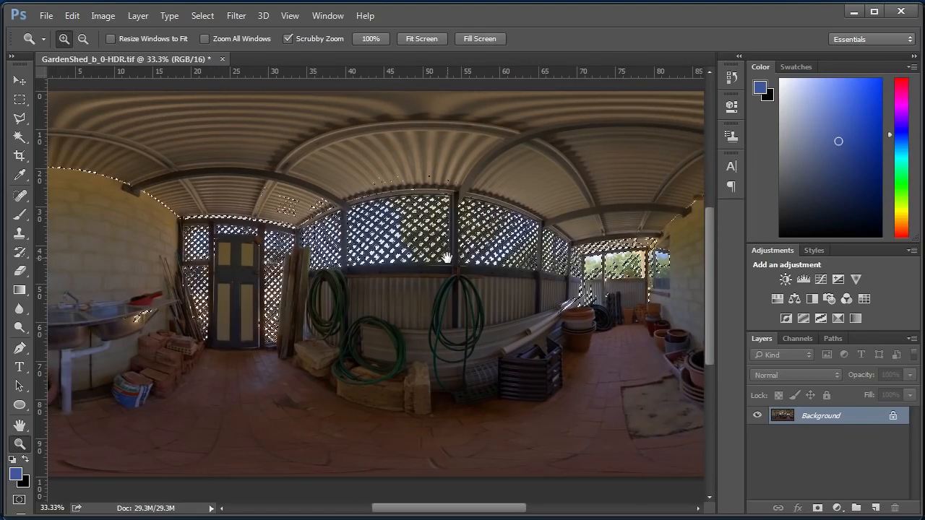
pyautogui.hotkey('ctrl', 'j')
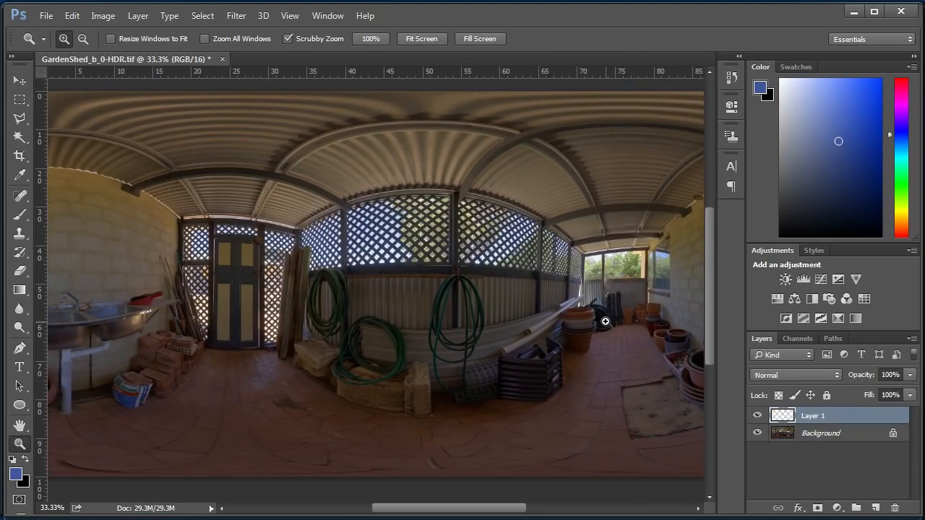
# Isolate the copied highlights layer, examine it around the window openings, and show the Background layer again.
pyautogui.click(756, 432)
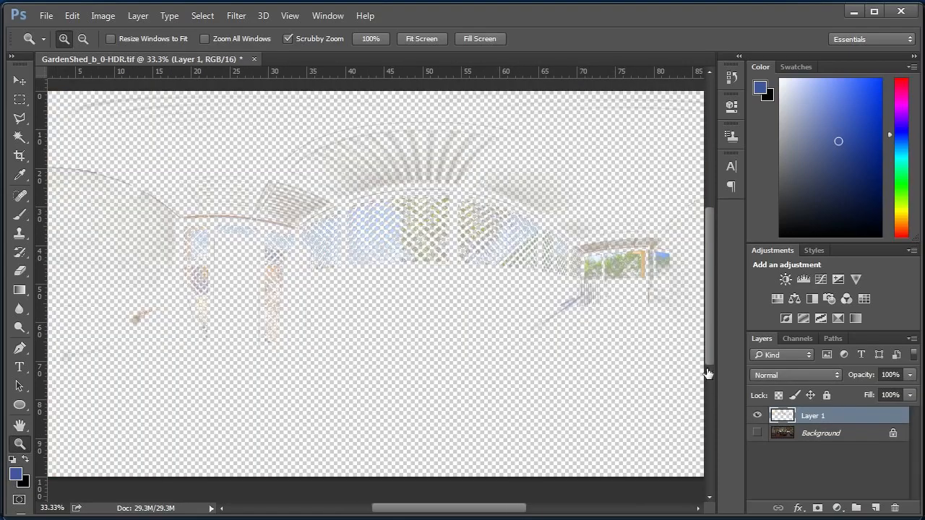
pyautogui.moveTo(616, 264); pyautogui.dragTo(615, 267)
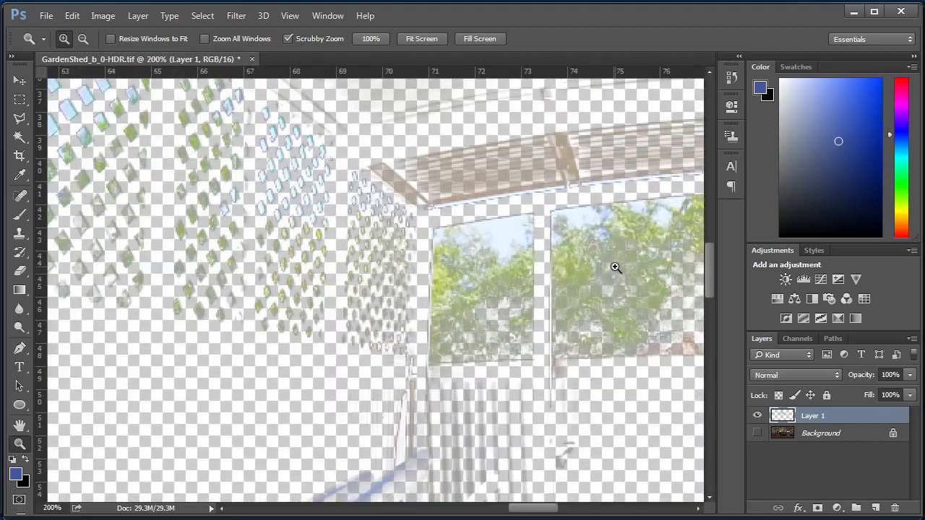
pyautogui.keyDown('alt'); pyautogui.click(614, 268); pyautogui.keyUp('alt')
pyautogui.keyDown('alt'); pyautogui.click(614, 268); pyautogui.keyUp('alt')
pyautogui.keyDown('alt'); pyautogui.click(613, 268); pyautogui.keyUp('alt')
pyautogui.keyDown('alt'); pyautogui.click(614, 268); pyautogui.keyUp('alt')
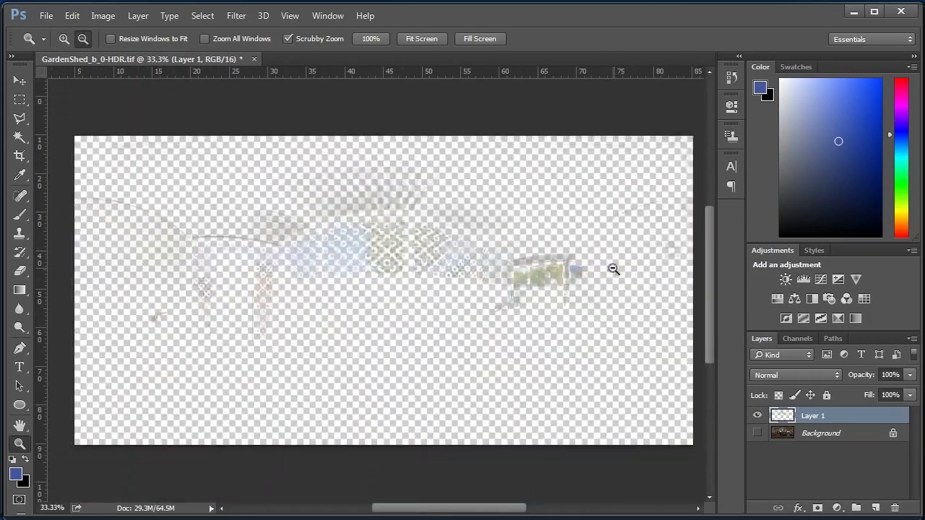
pyautogui.click(756, 432)
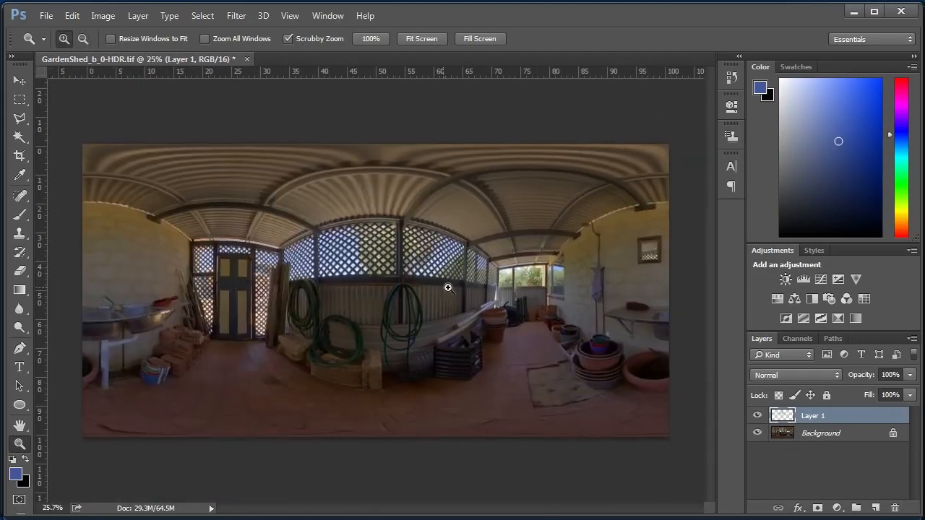
pyautogui.moveTo(449, 289)
pyautogui.mouseDown()
pyautogui.moveTo(458, 289)
pyautogui.moveTo(450, 289)
pyautogui.mouseUp()
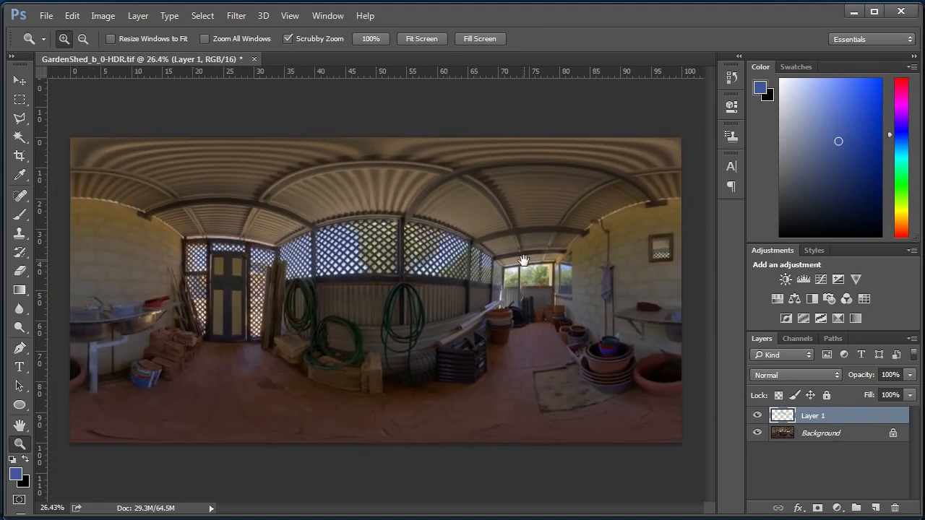
# Brighten the Background layer with Levels by lowering the white input level to 155.
pyautogui.click(836, 441)
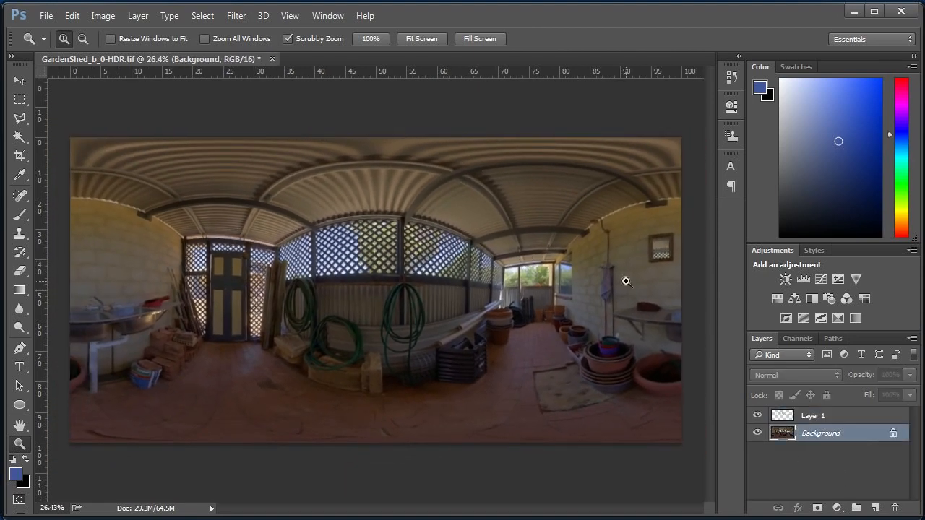
pyautogui.hotkey('ctrl', 'l')
pyautogui.moveTo(846, 248); pyautogui.dragTo(770, 246)
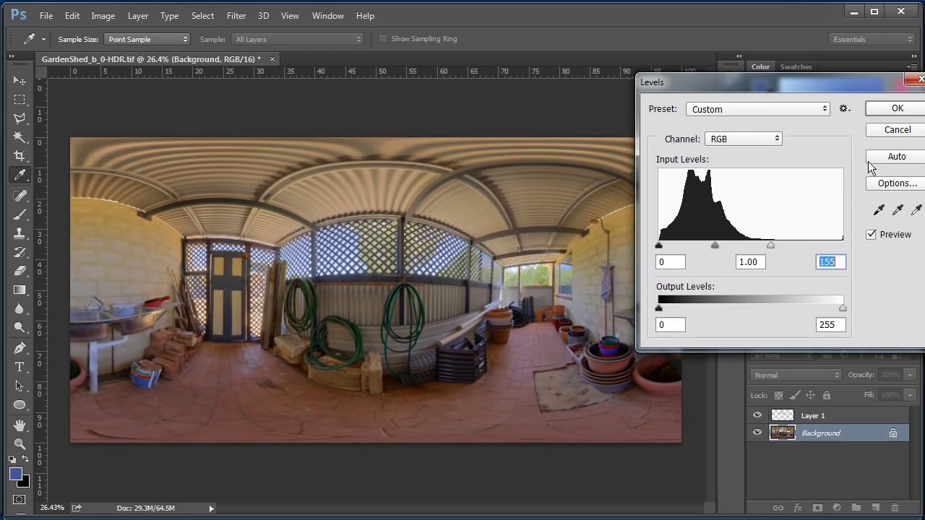
pyautogui.click(904, 115)
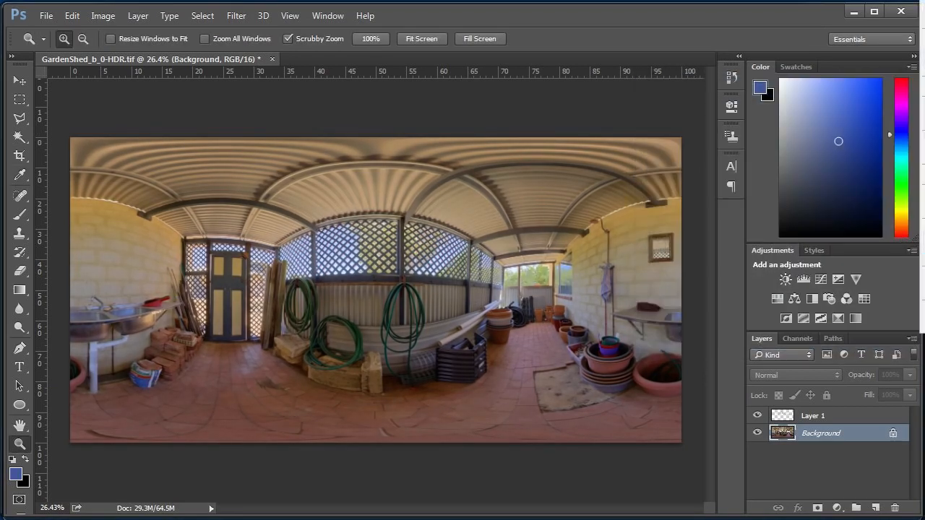
# Merge the highlights layer into the Background and apply an S-shaped Curves adjustment with a shadow point at input 33, output 28.
pyautogui.hotkey('ctrl', 'e')
pyautogui.hotkey('ctrl', 'm')
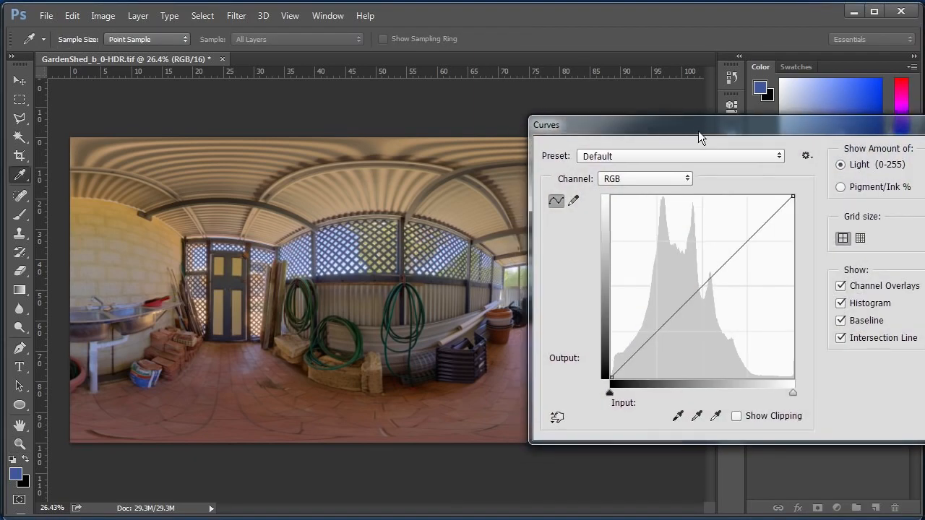
pyautogui.moveTo(698, 131); pyautogui.dragTo(721, 111)
pyautogui.moveTo(660, 329); pyautogui.dragTo(659, 333)
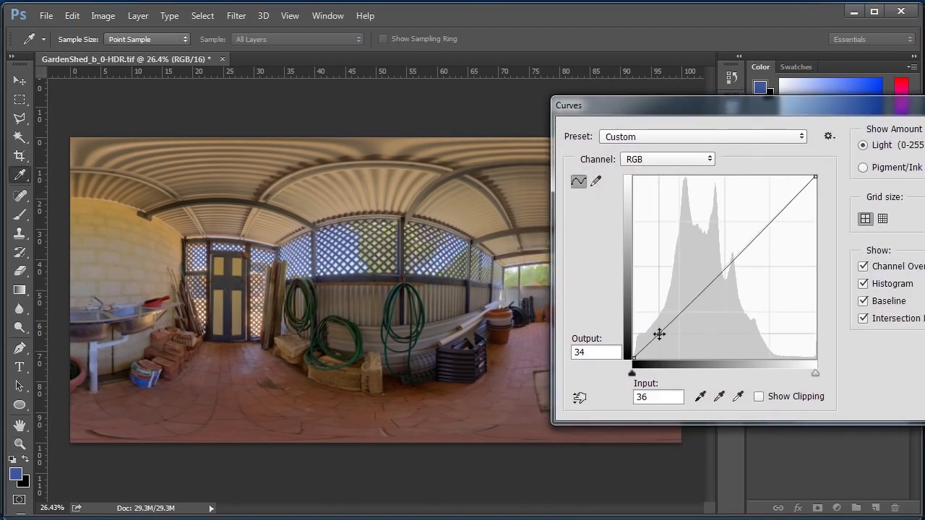
pyautogui.moveTo(751, 244); pyautogui.dragTo(744, 232)
pyautogui.moveTo(659, 333); pyautogui.dragTo(656, 338)
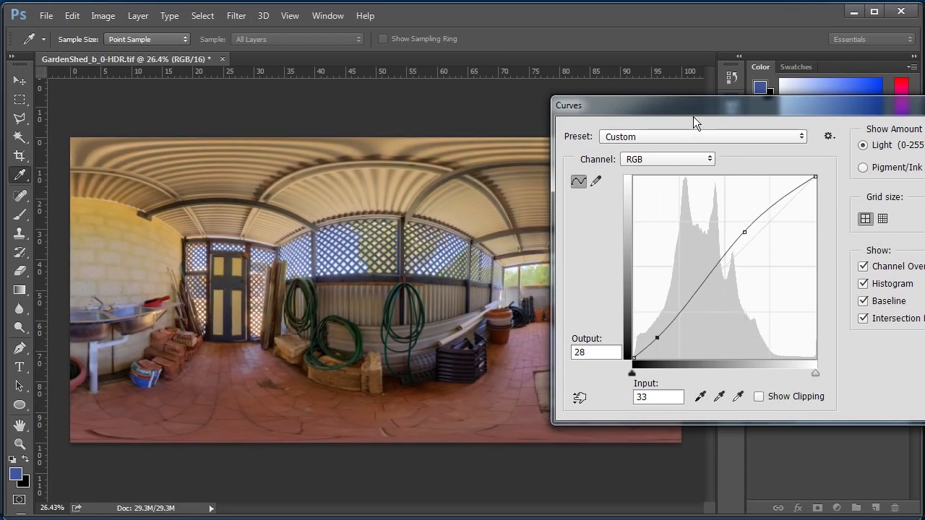
pyautogui.moveTo(621, 110); pyautogui.dragTo(254, 158)
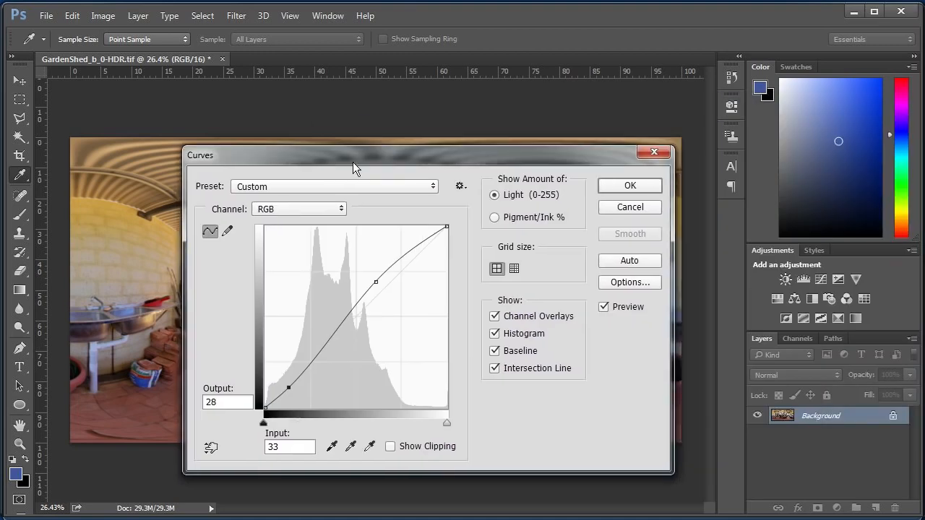
pyautogui.click(635, 187)
# Apply Auto Tone and Auto Contrast to the merged panorama.
pyautogui.click(103, 15)
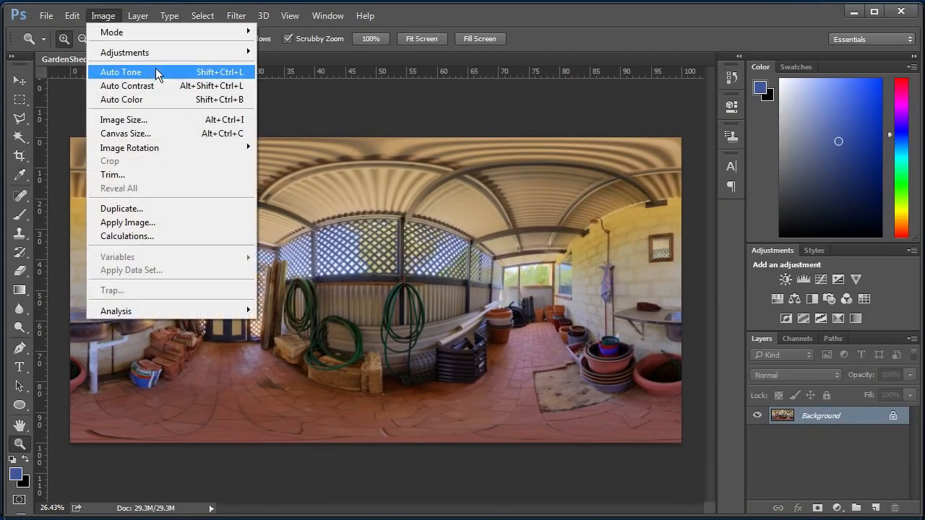
pyautogui.click(155, 68)
pyautogui.click(103, 15)
pyautogui.click(134, 86)
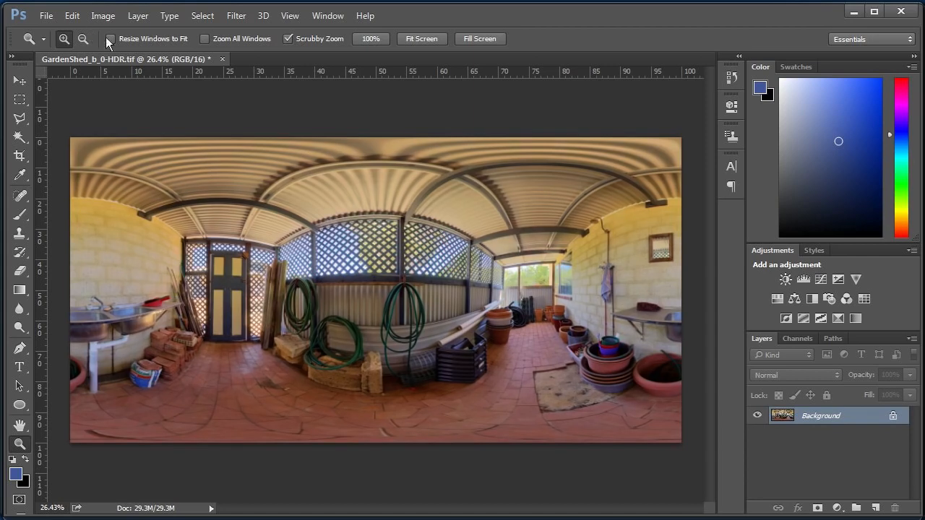
# Adjust the panorama's Color Balance, working through the shadows, midtones and highlights, and apply it.
pyautogui.hotkey('ctrl', 'b')
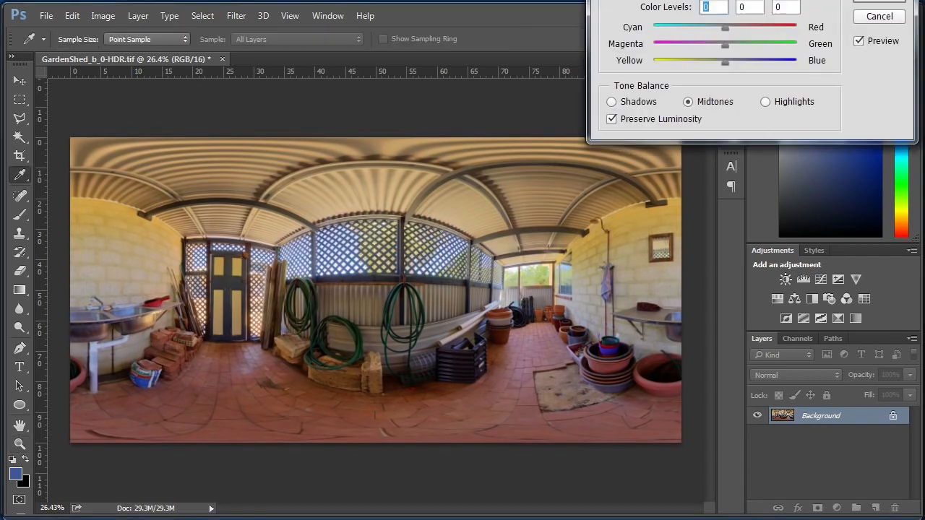
pyautogui.moveTo(708, 182); pyautogui.dragTo(712, 184)
pyautogui.click(639, 240)
pyautogui.click(715, 240)
pyautogui.click(768, 233)
pyautogui.click(716, 238)
pyautogui.click(864, 132)
pyautogui.press('z')
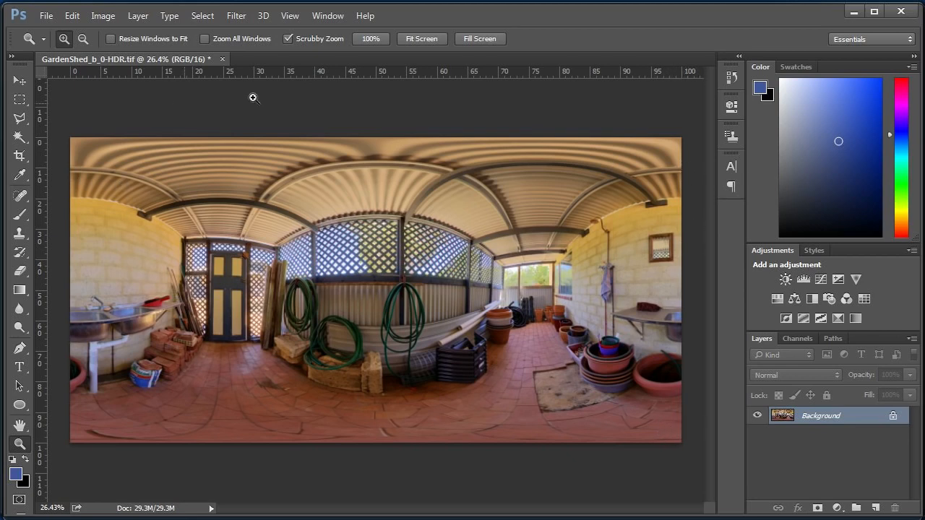
# Inspect the corrected panorama up close around the door, lattice walls and hoses.
pyautogui.click(257, 258)
pyautogui.click(258, 259)
pyautogui.moveTo(299, 282); pyautogui.dragTo(114, 221)
pyautogui.moveTo(387, 244); pyautogui.dragTo(392, 274)
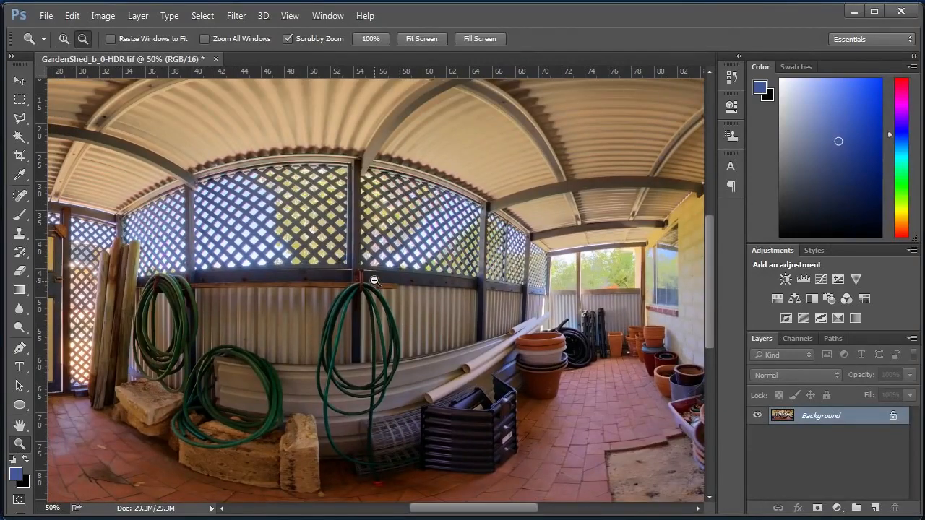
pyautogui.keyDown('alt'); pyautogui.click(374, 279); pyautogui.keyUp('alt')
pyautogui.keyDown('alt'); pyautogui.click(374, 279); pyautogui.keyUp('alt')
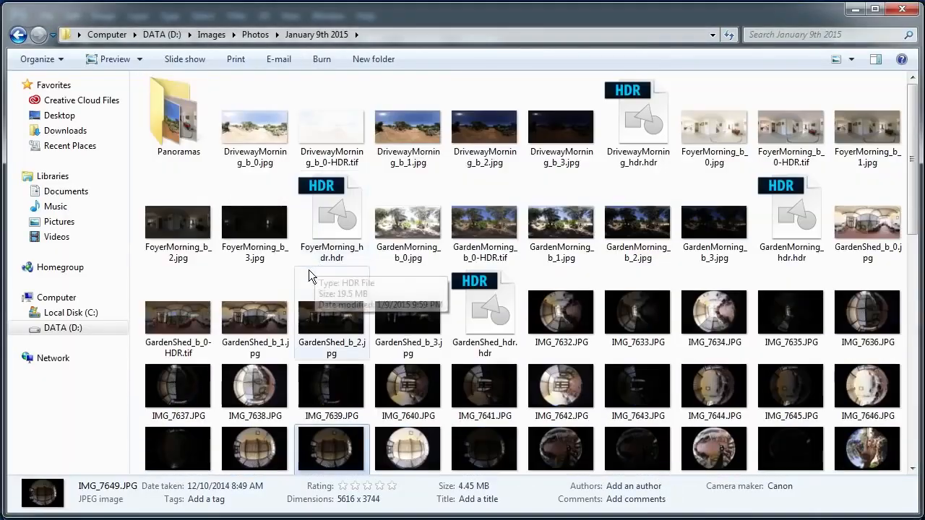
# Switch to Windows Explorer and view GardenMorning_b_0-HDR.jpg and DrivewayMorning_b_0-HDR.jpg in the January 9th 2015 Panoramas folder.
pyautogui.click(180, 116)
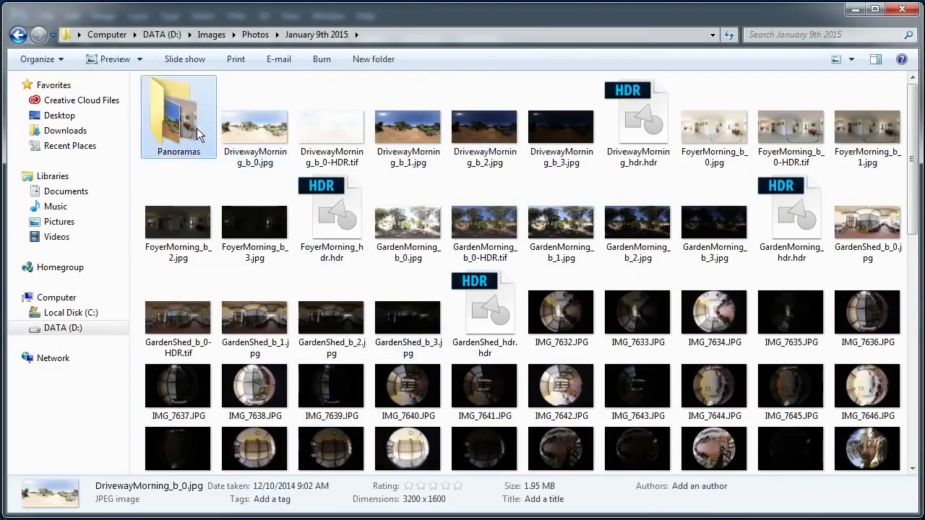
pyautogui.doubleClick(197, 127)
pyautogui.doubleClick(312, 120)
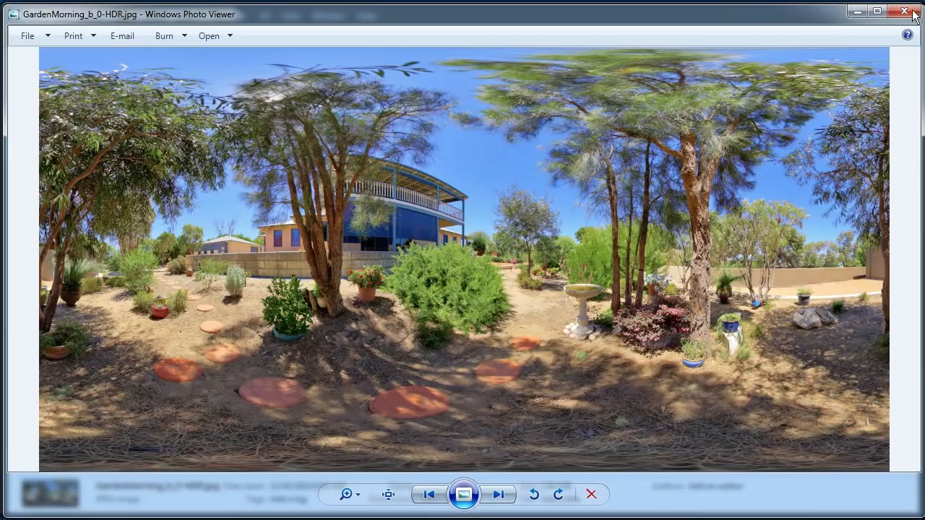
pyautogui.click(914, 11)
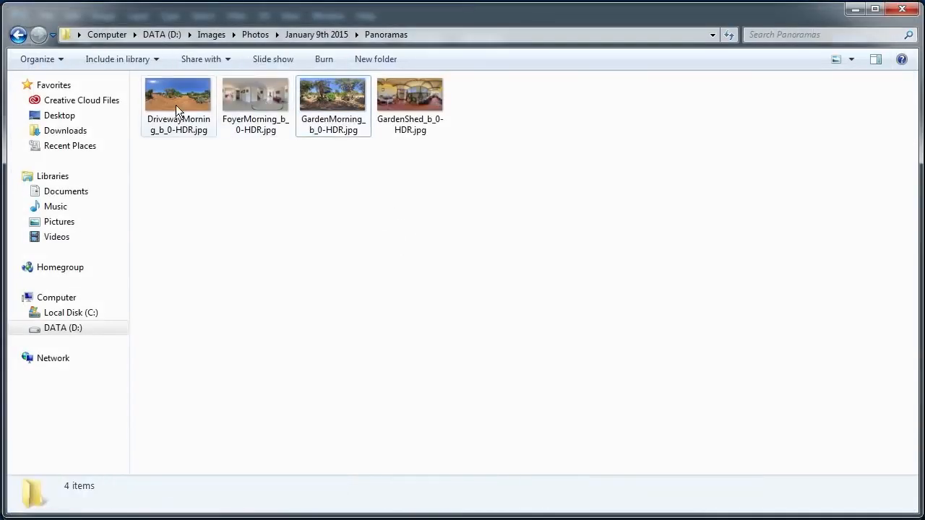
pyautogui.doubleClick(176, 105)
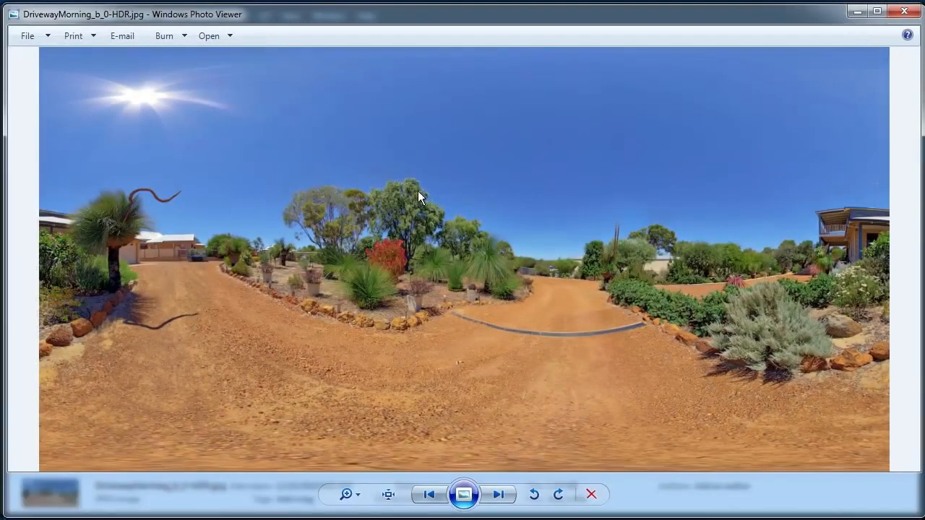
pyautogui.click(905, 15)
# Go to the Panoramas folder inside December 29th 2014 and view ByTree.jpg.
pyautogui.press('BackSpace')
pyautogui.press('BackSpace')
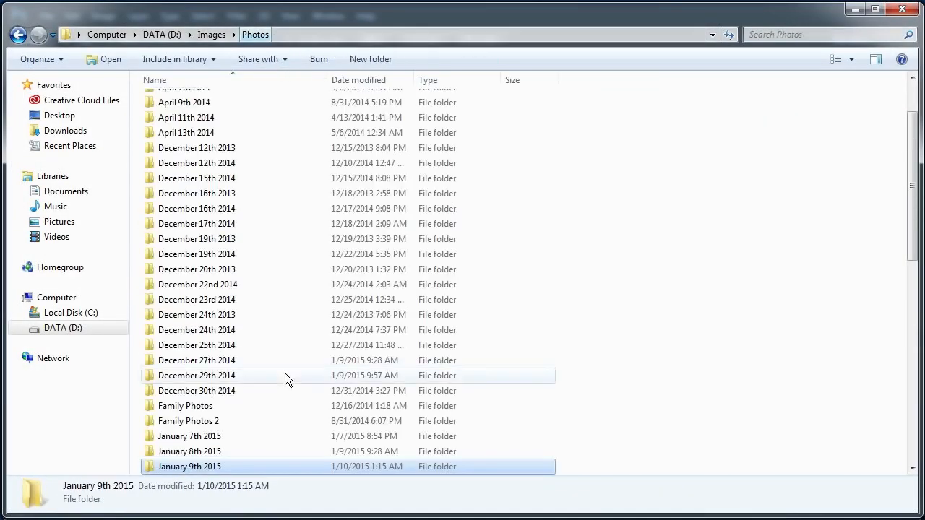
pyautogui.doubleClick(245, 375)
pyautogui.doubleClick(176, 140)
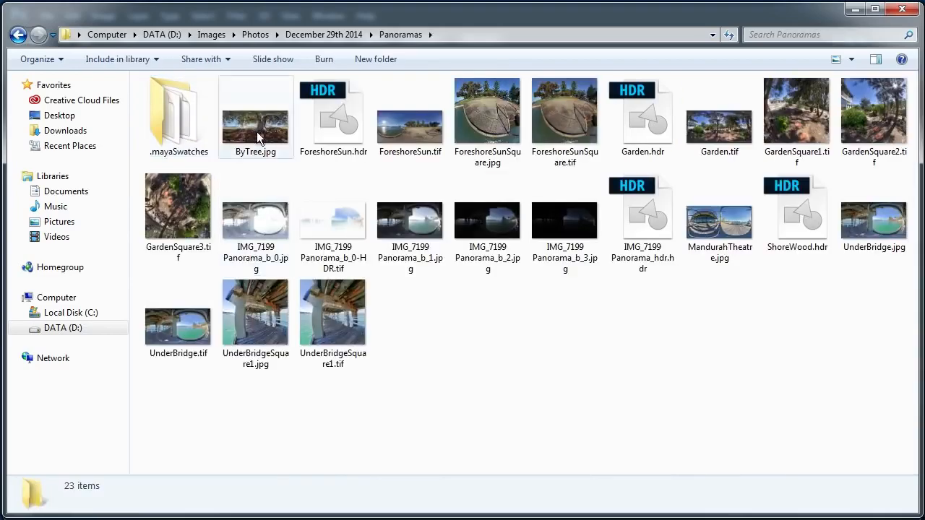
pyautogui.doubleClick(256, 130)
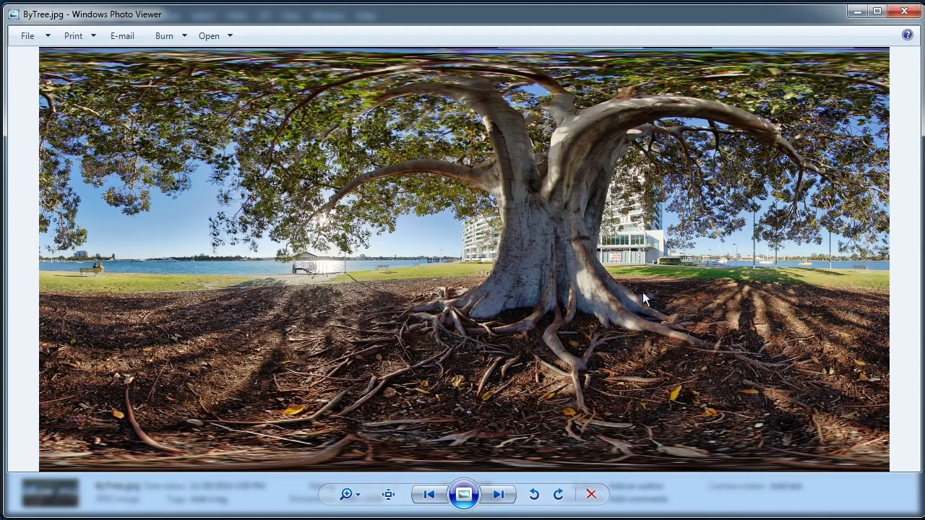
pyautogui.click(903, 16)
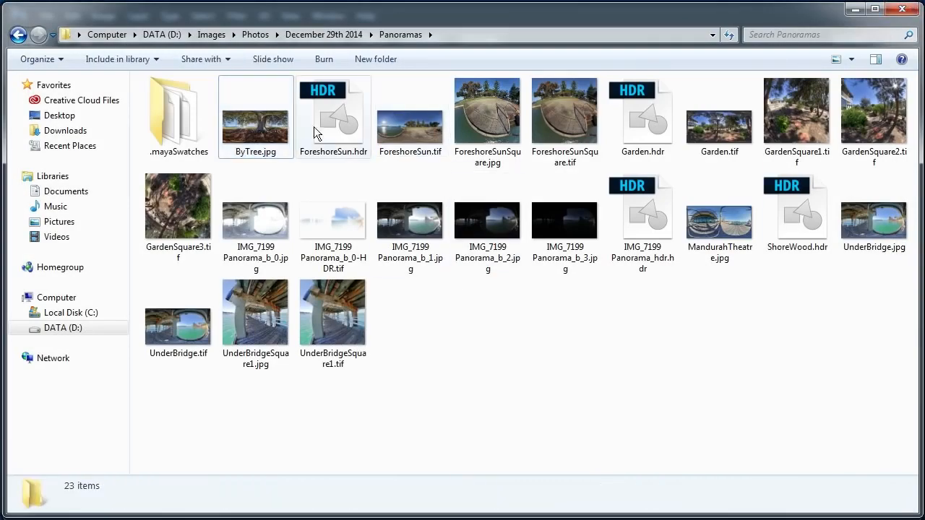
# Return to the December 29th 2014 folder and view GardenSuperWide001.jpg.
pyautogui.click(342, 33)
pyautogui.click(395, 205)
pyautogui.scroll(-4, 396, 205)
pyautogui.scroll(4, 396, 205)
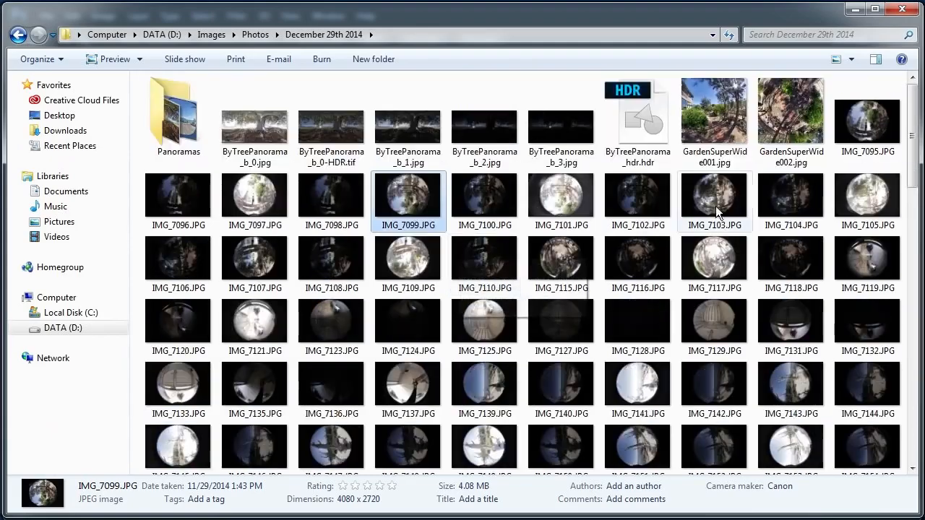
pyautogui.click(754, 130)
pyautogui.doubleClick(700, 144)
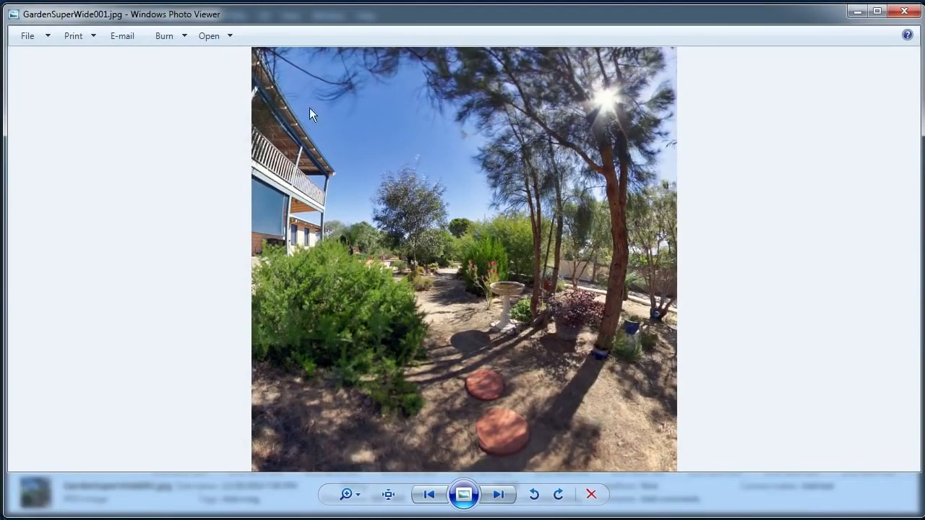
pyautogui.click(903, 11)
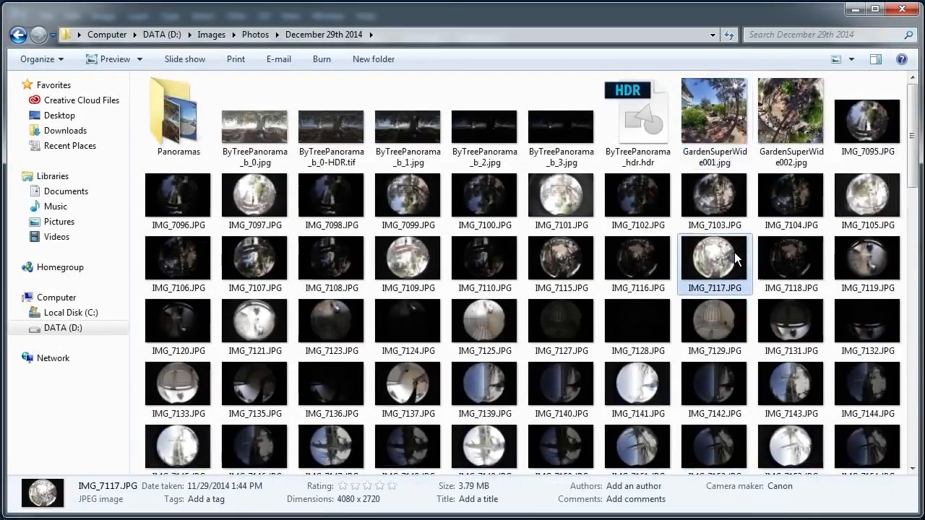
# Open ShoreWood001.tif from the December 29th 2014 folder with Windows Photo Viewer.
pyautogui.scroll(-15, 735, 253)
pyautogui.rightClick(766, 344)
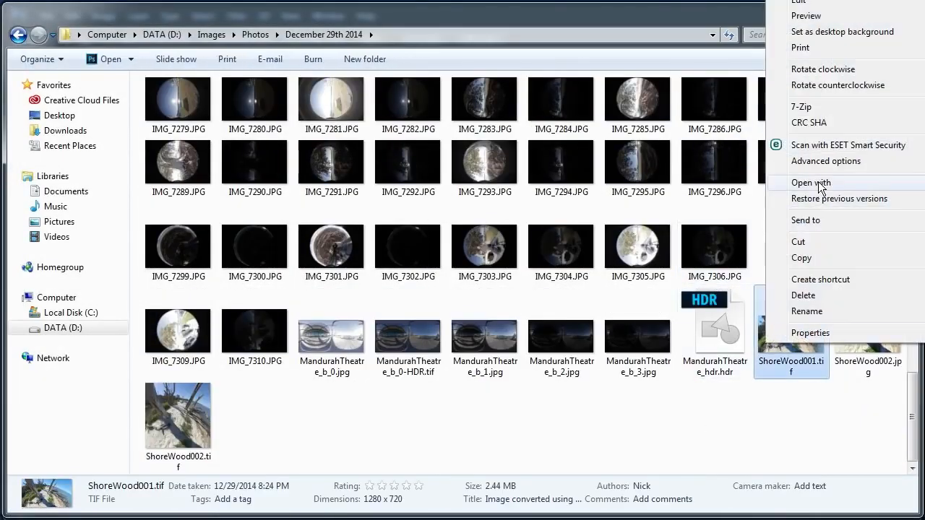
pyautogui.click(924, 231)
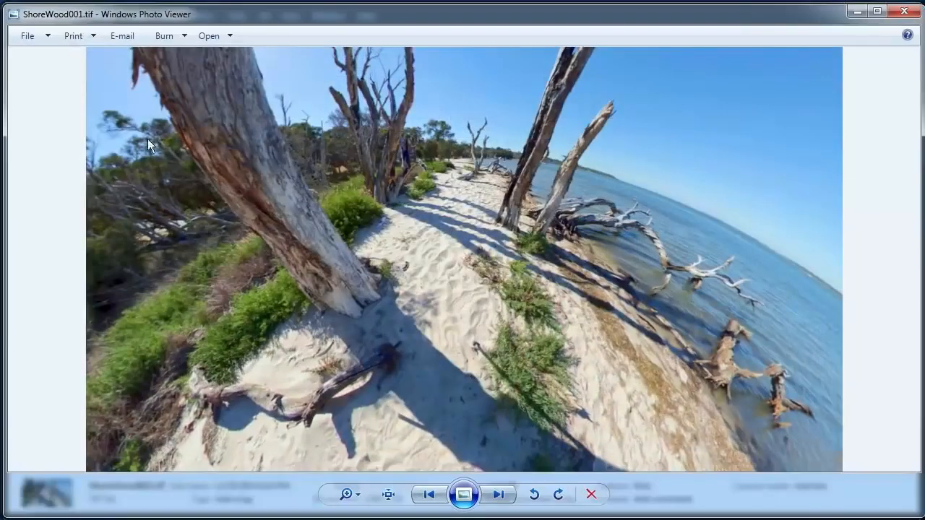